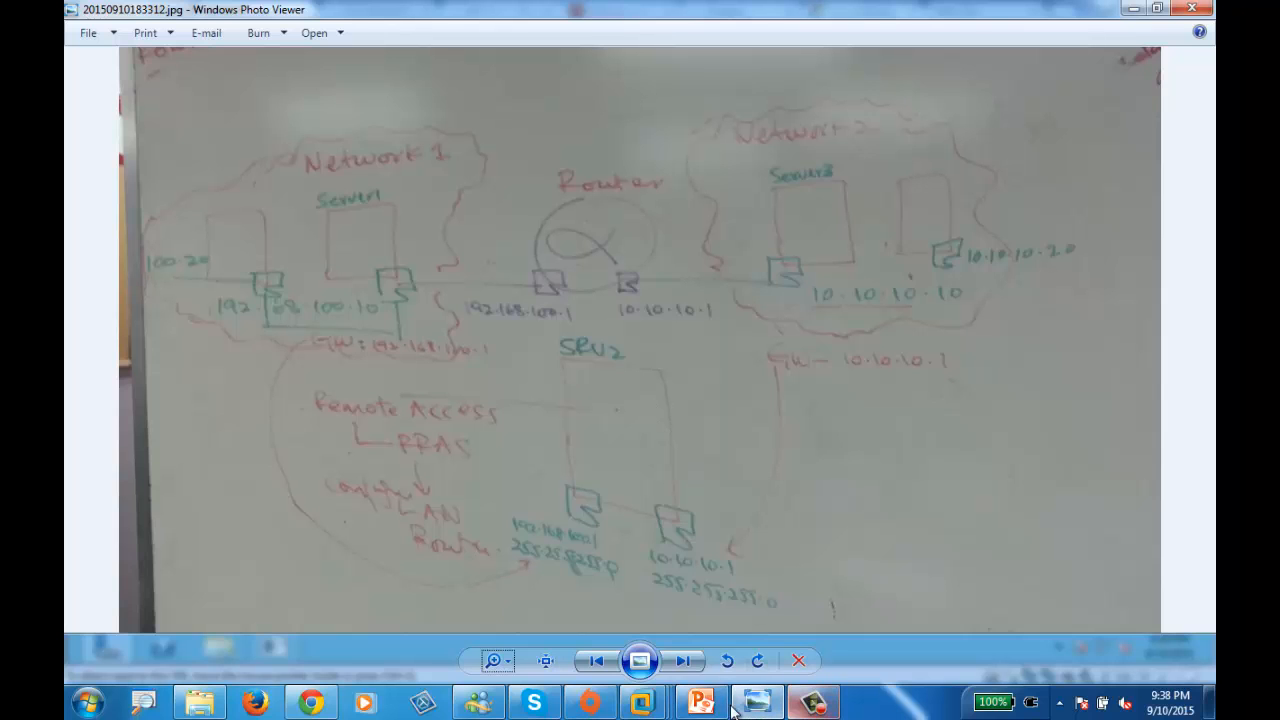
- Check the WINTSRV1, WINTSRV2 and WINTCL1 consoles and wake WINTSRV2 to its sign-in screen
mouse_move(645, 705)
click(549, 588)
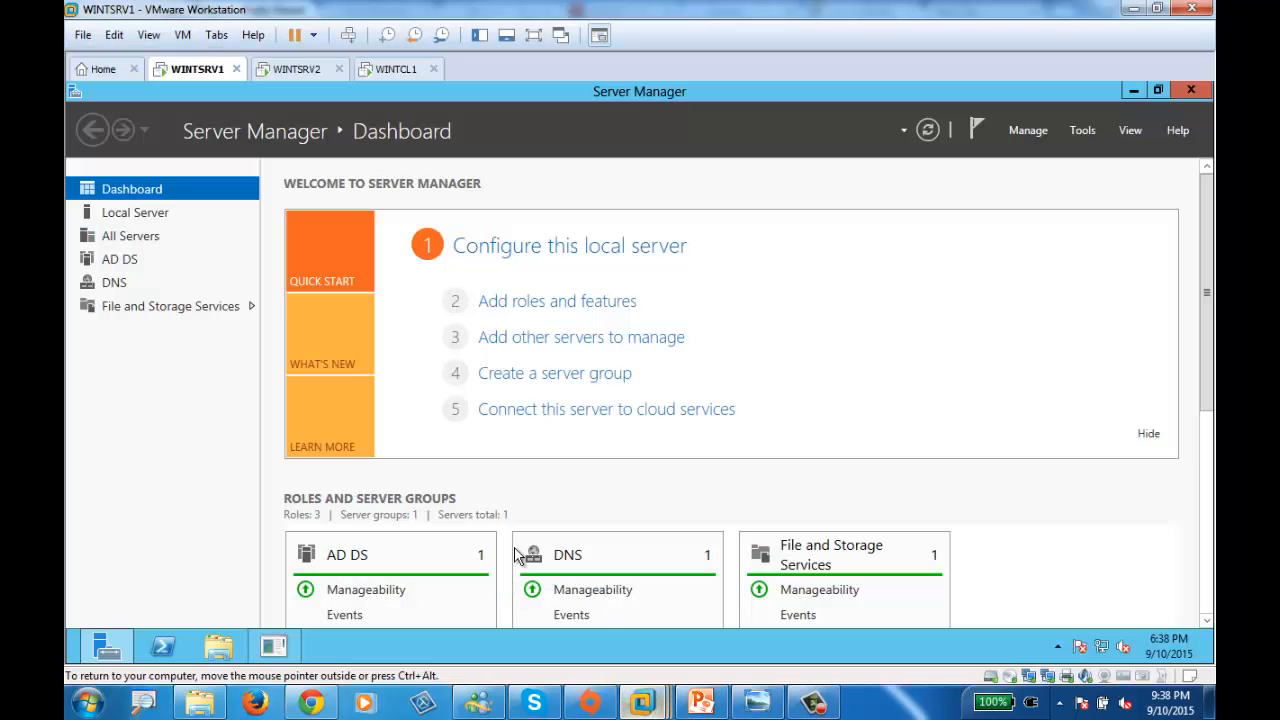
click(303, 72)
click(400, 70)
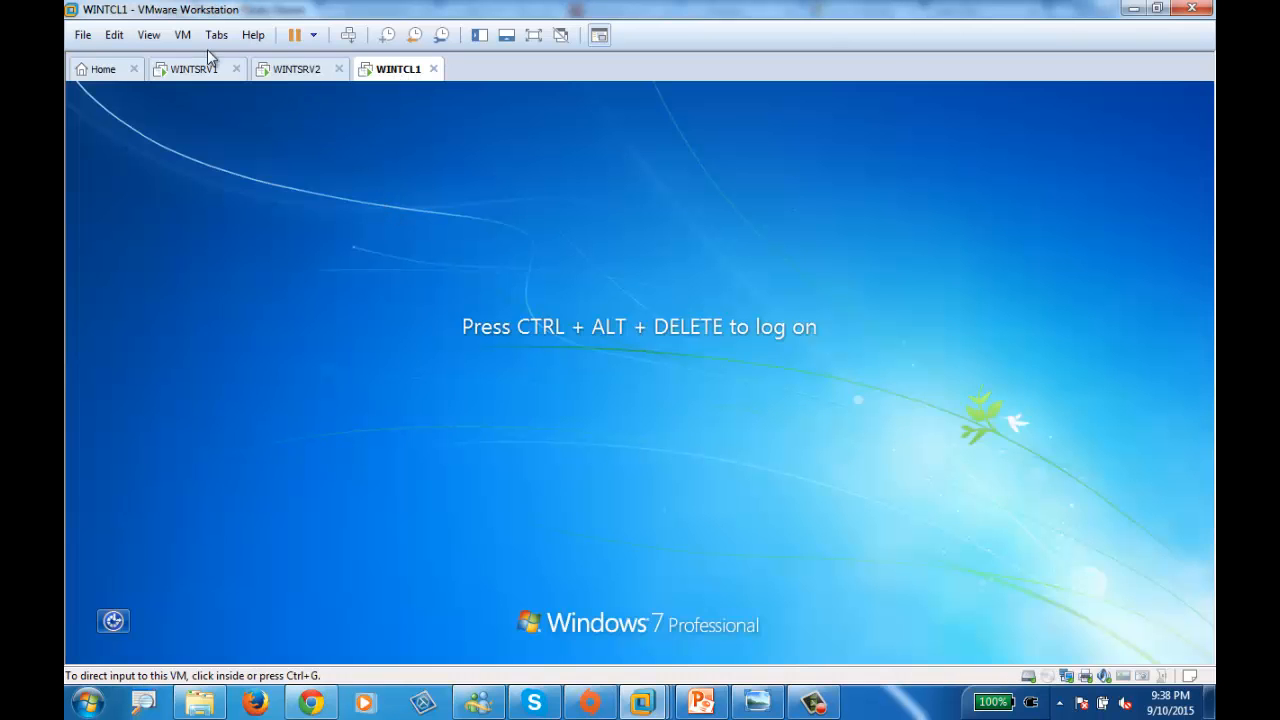
click(210, 67)
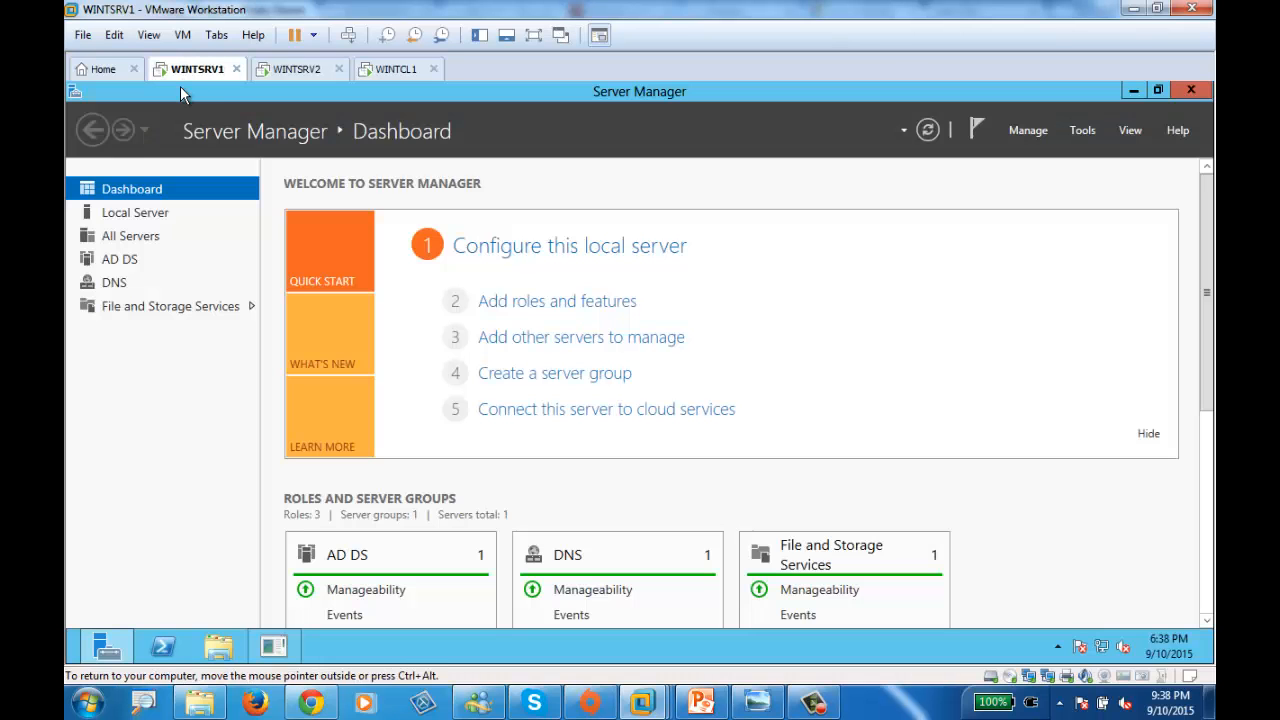
click(348, 35)
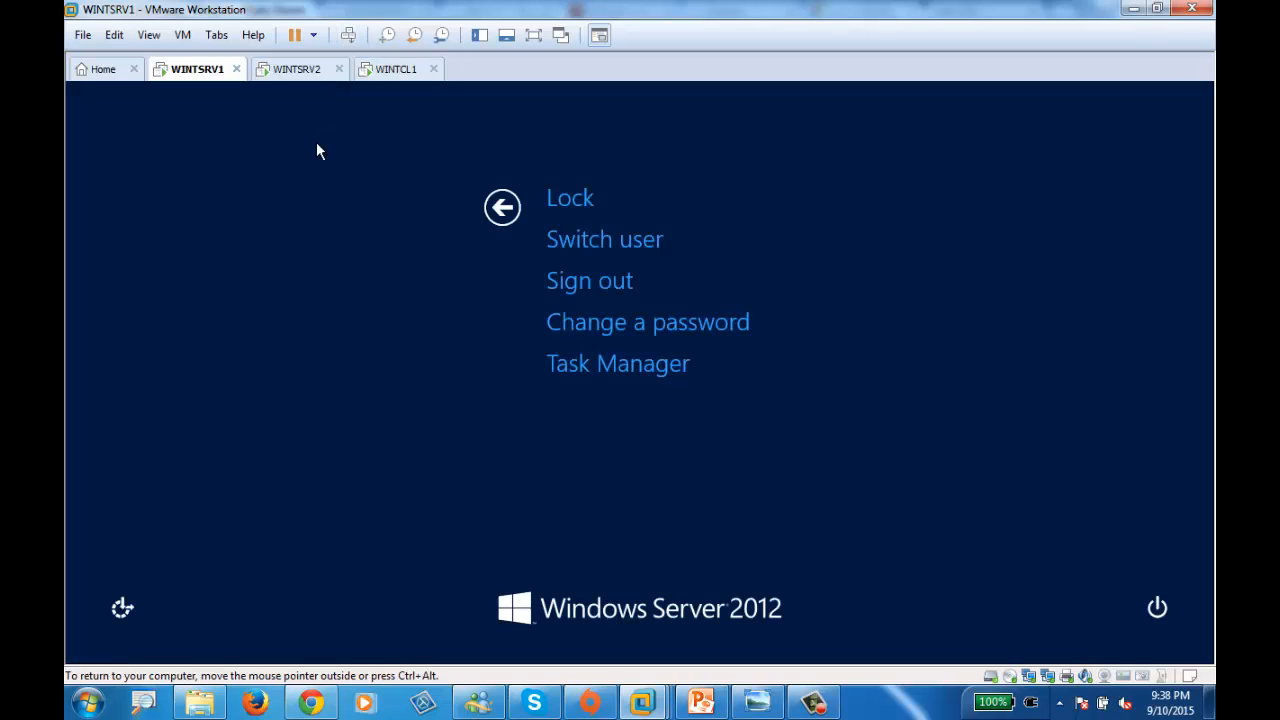
click(300, 69)
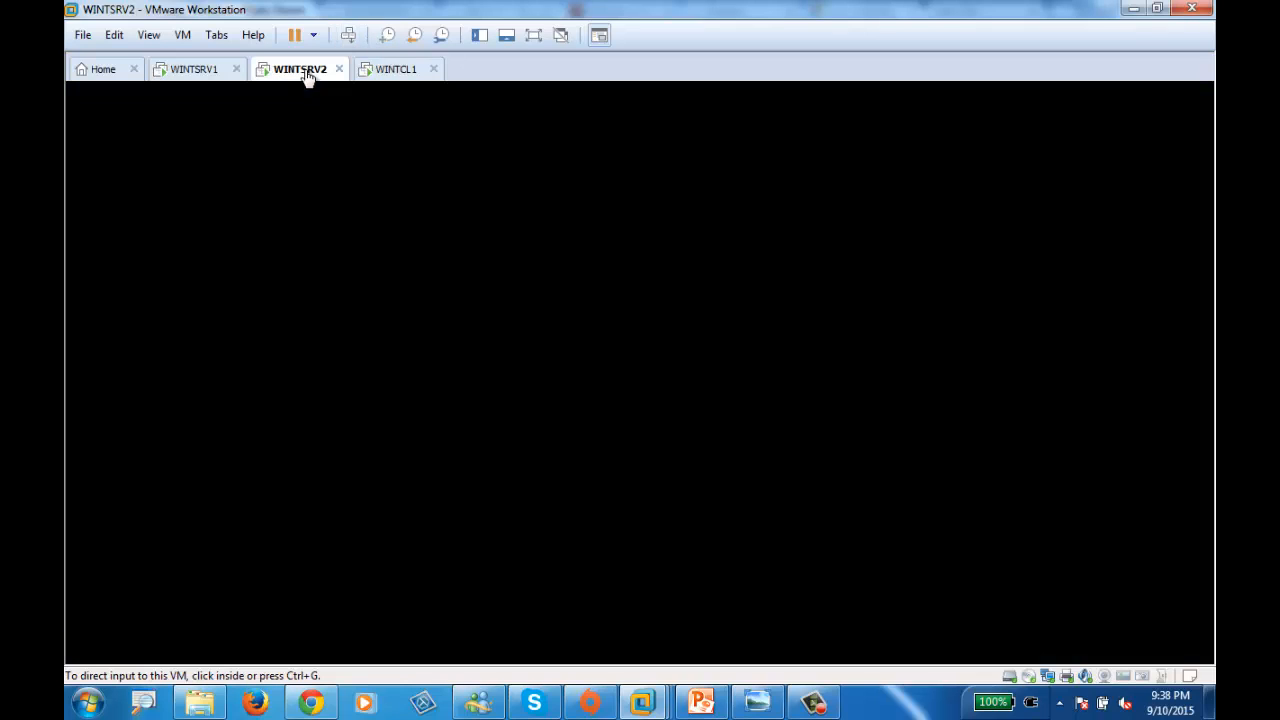
click(348, 35)
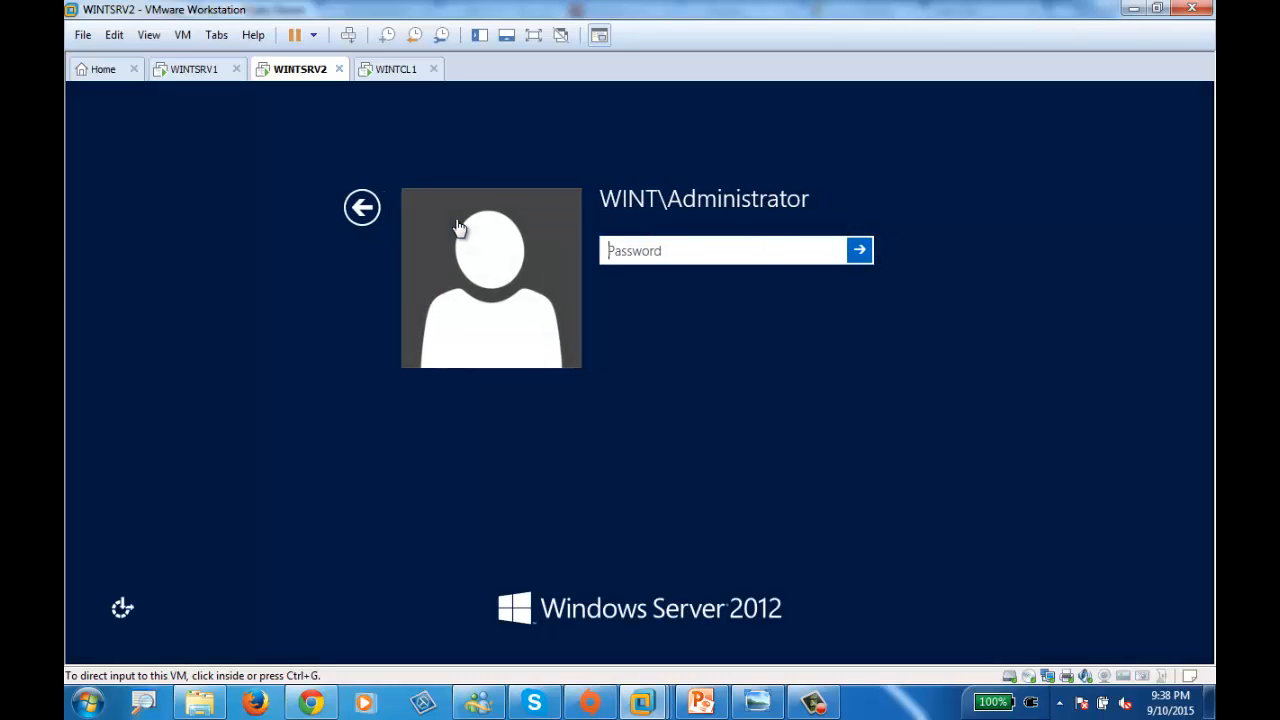
- Sign in to WINTSRV2 and then WINTCL1 with the domain administrator password
click(658, 250)
text(Password1)
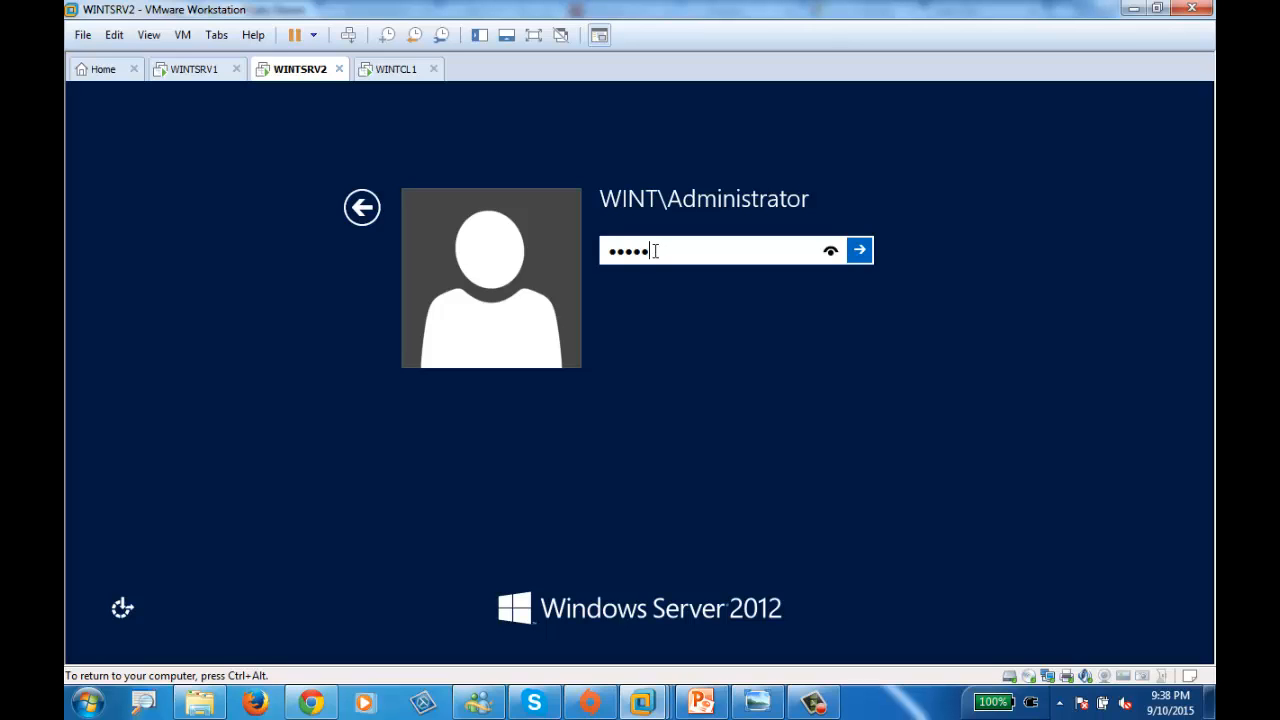
key(Return)
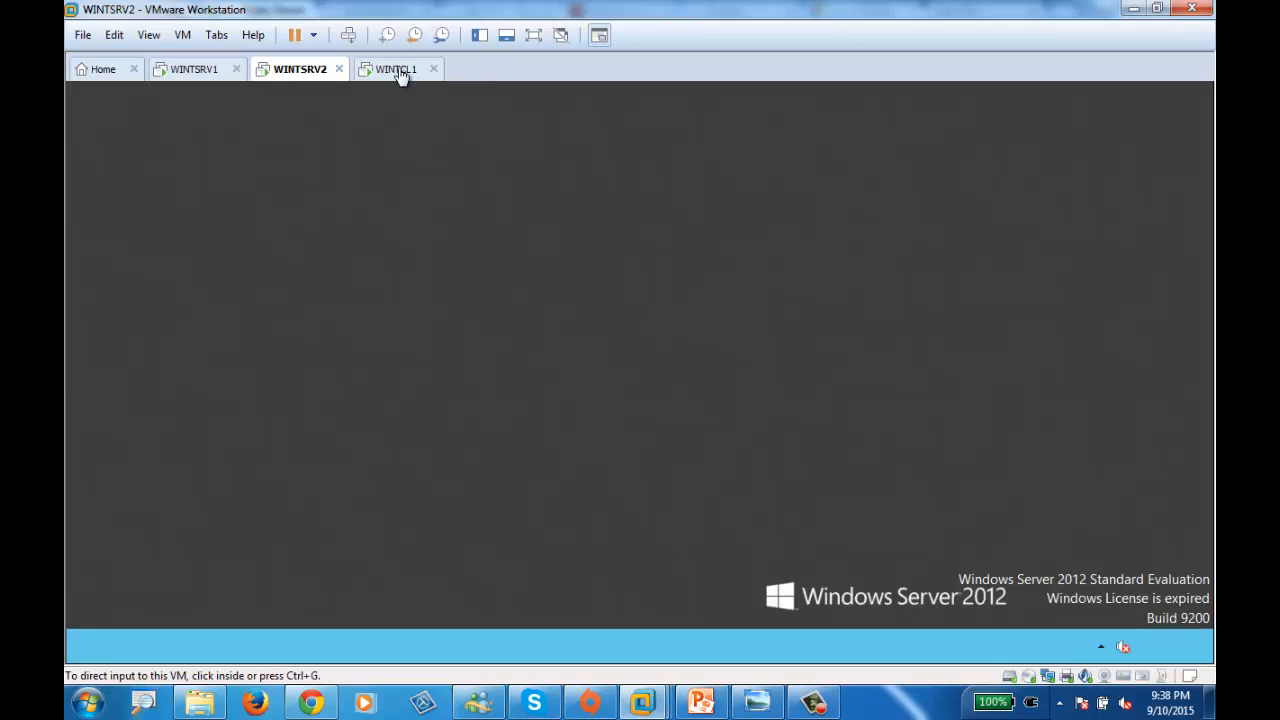
click(400, 70)
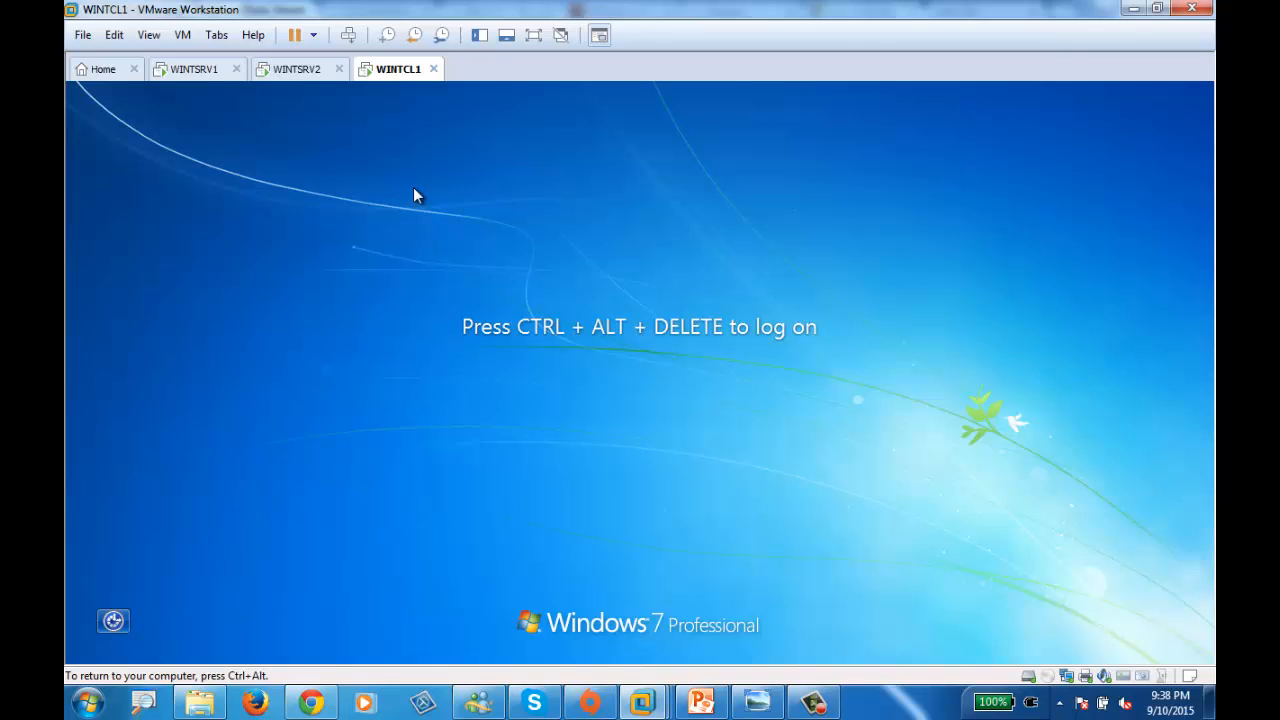
click(348, 35)
text(Password1)
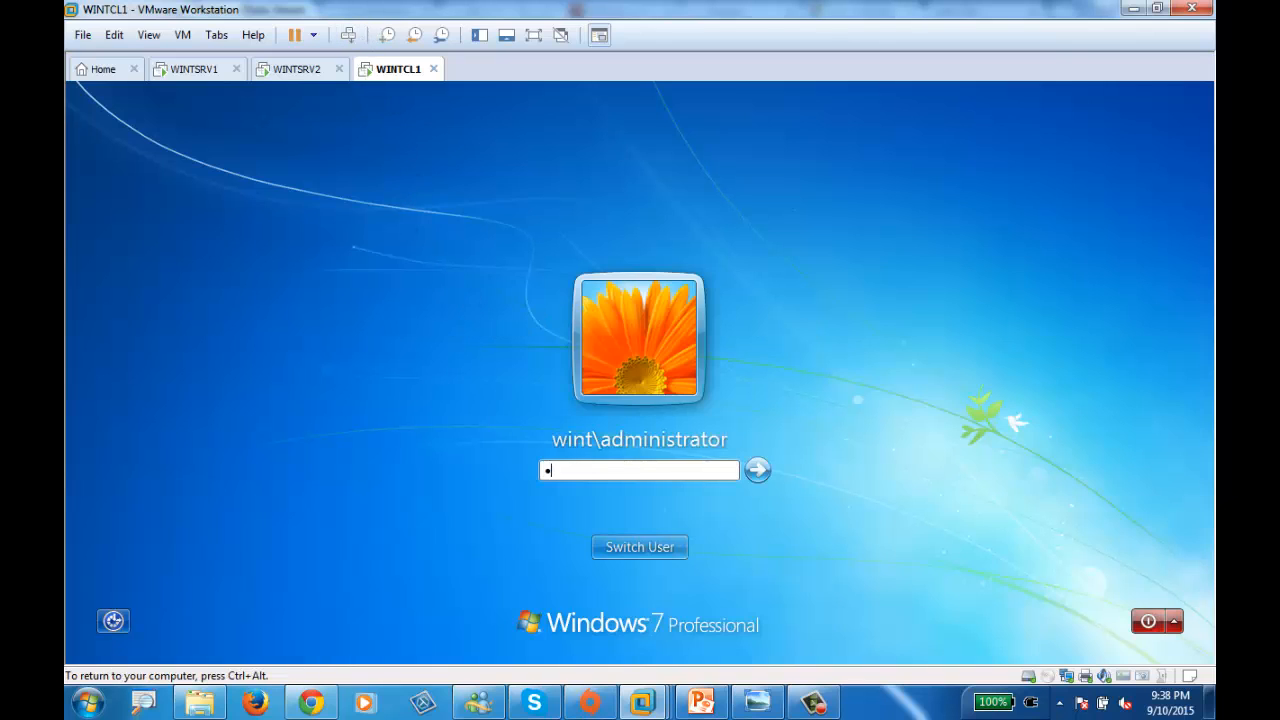
key(Return)
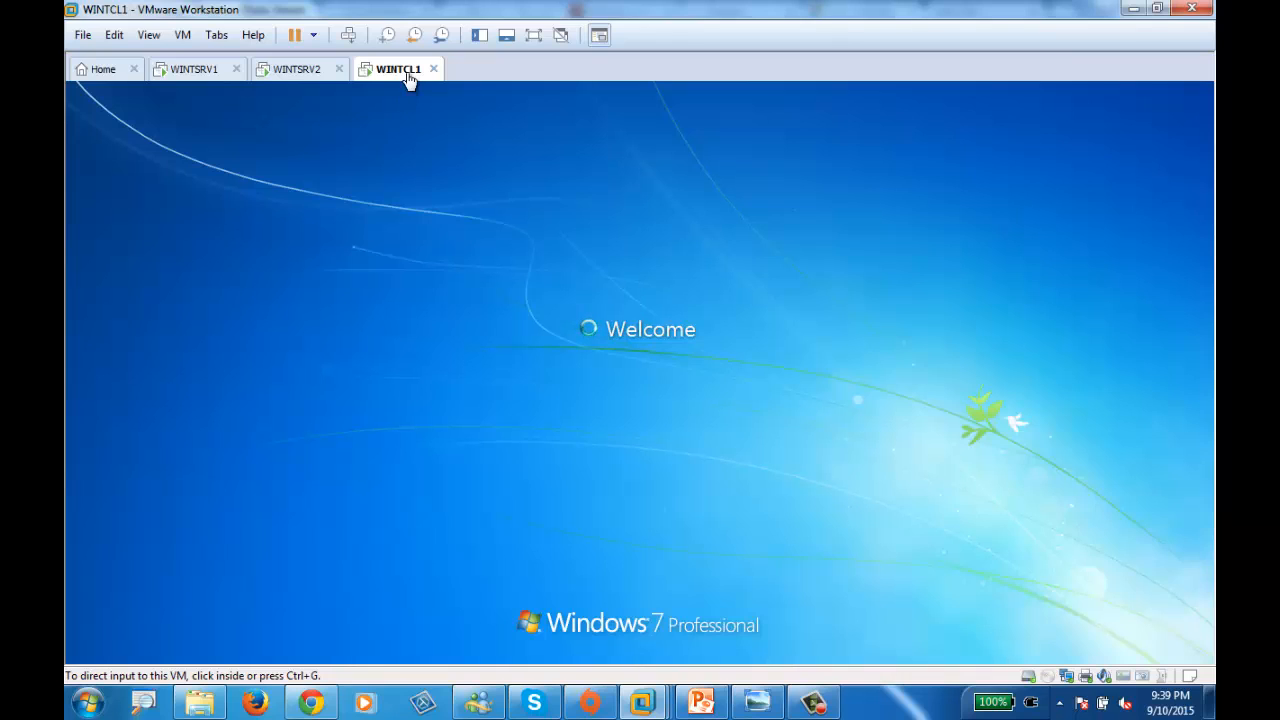
- View the whiteboard network diagram photo on WINTSRV2, then bring up WINTSRV1's Server Manager dashboard
click(280, 76)
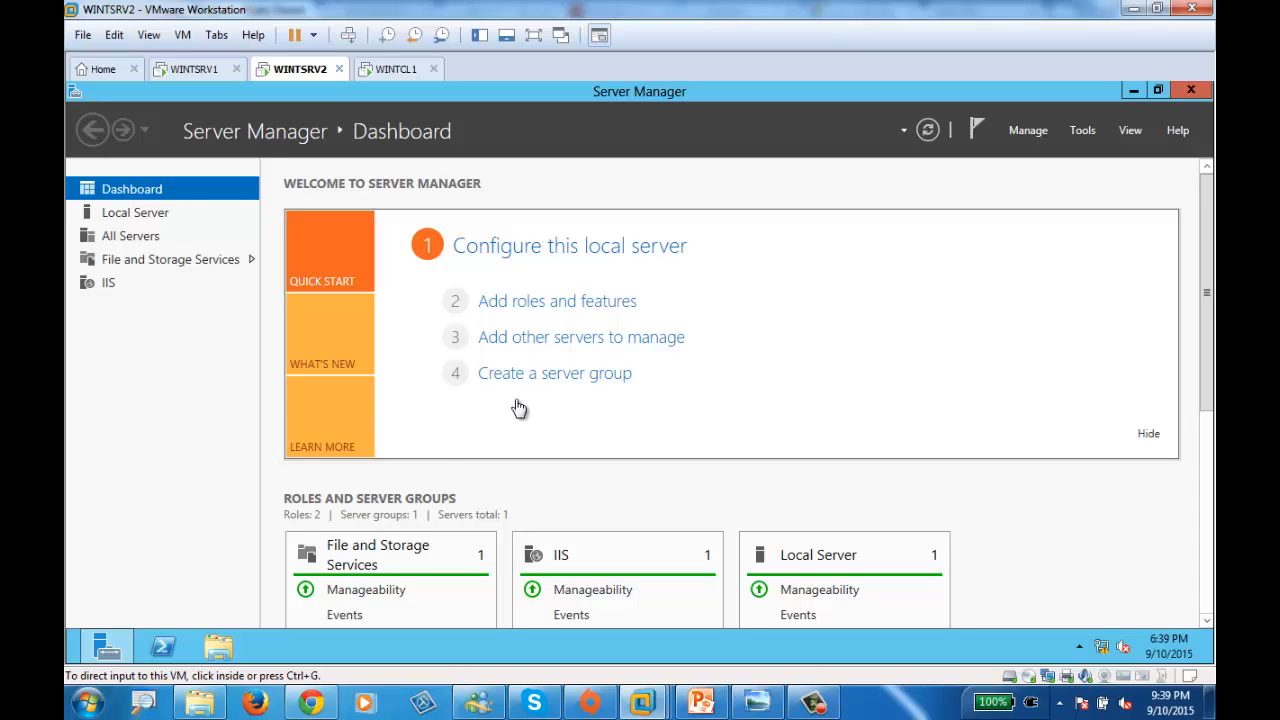
click(757, 702)
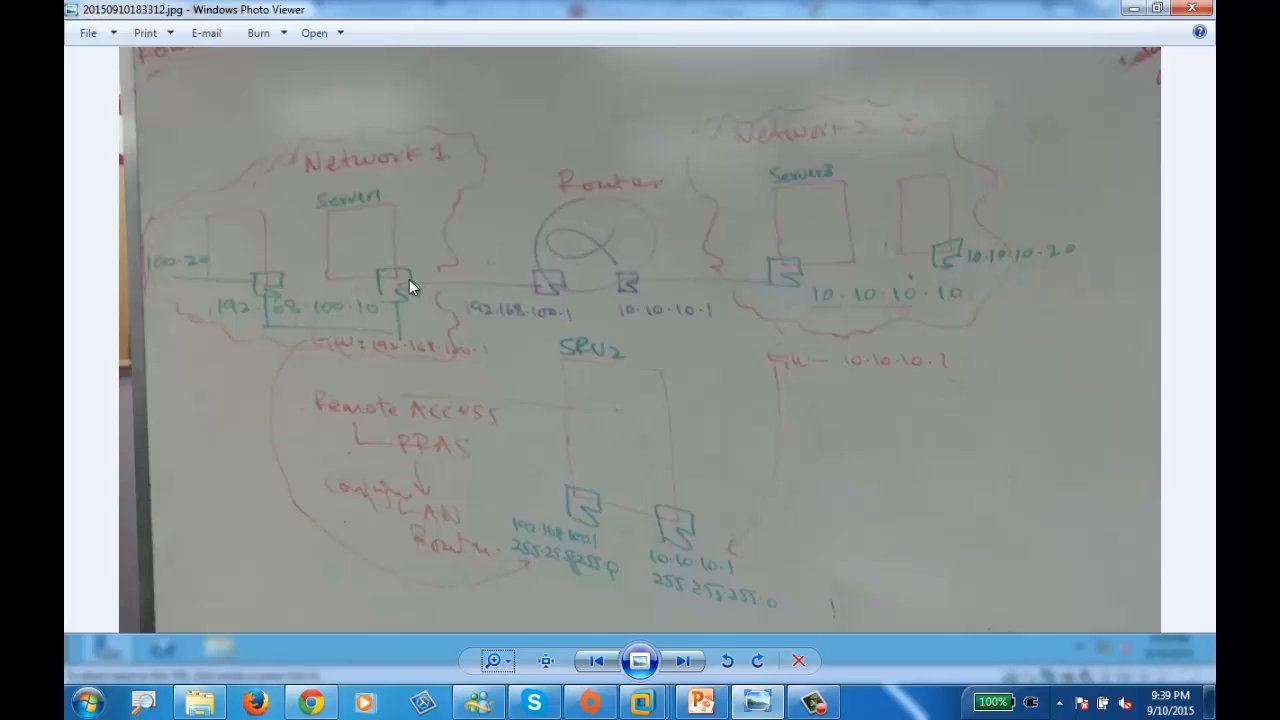
click(1133, 8)
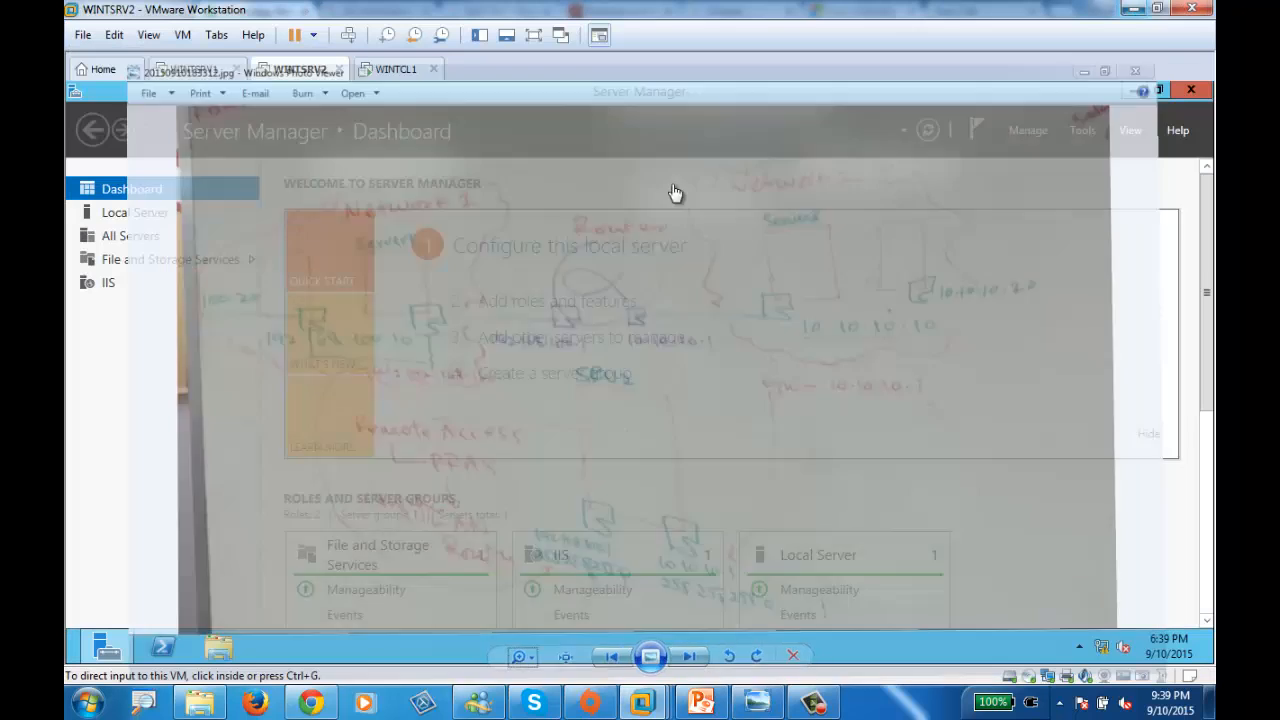
click(193, 68)
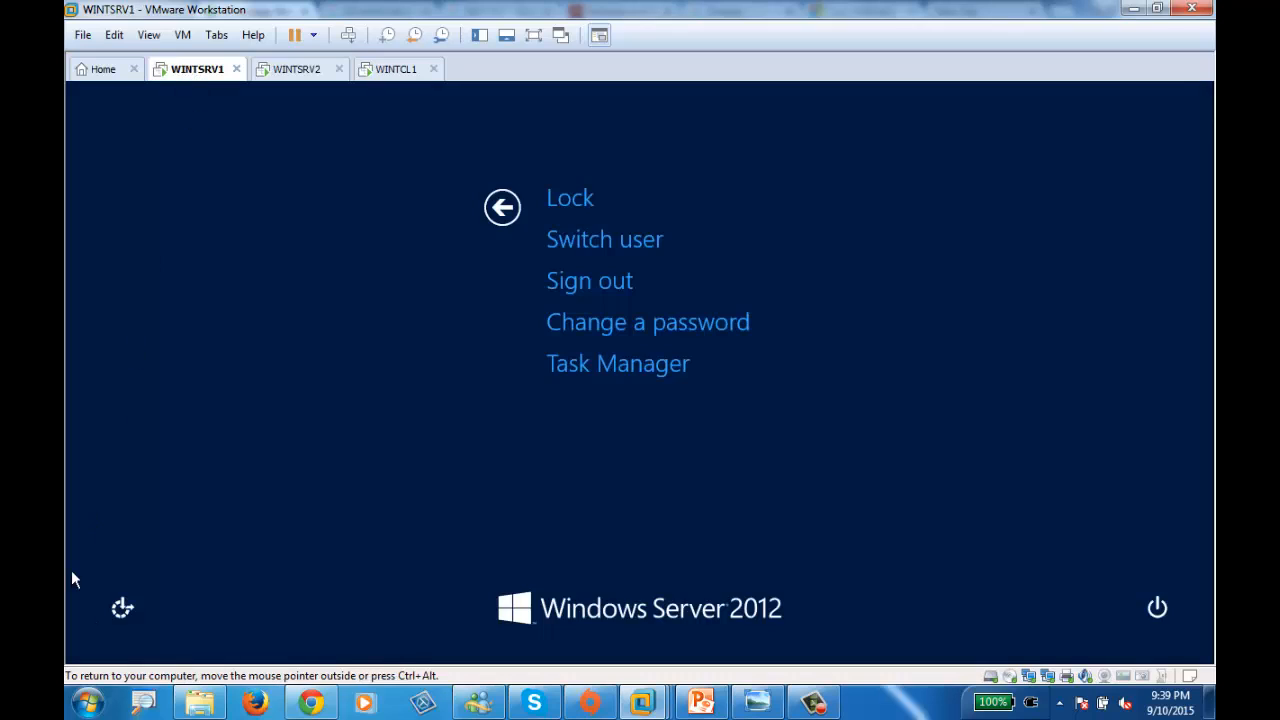
key(Escape)
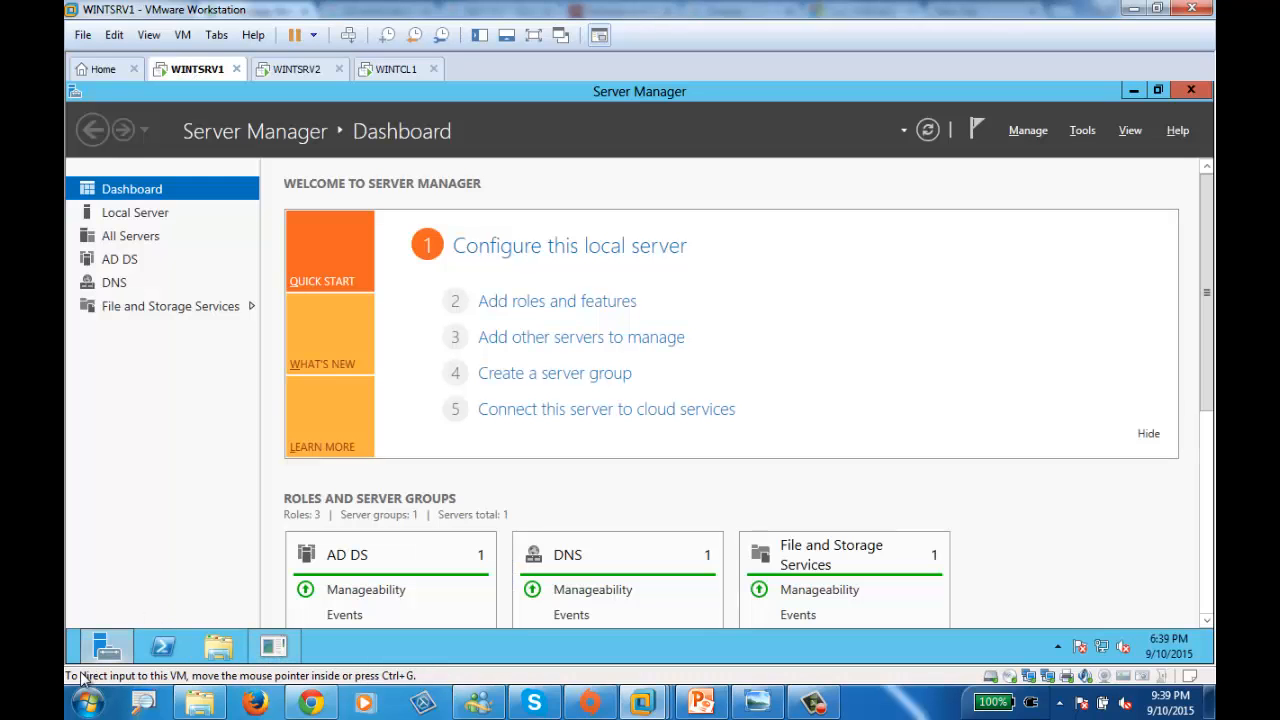
- From a WINTSRV1 command prompt, ping 192.168.100.10 and 192.168.100.20, both replying
click(70, 668)
text(cmd)
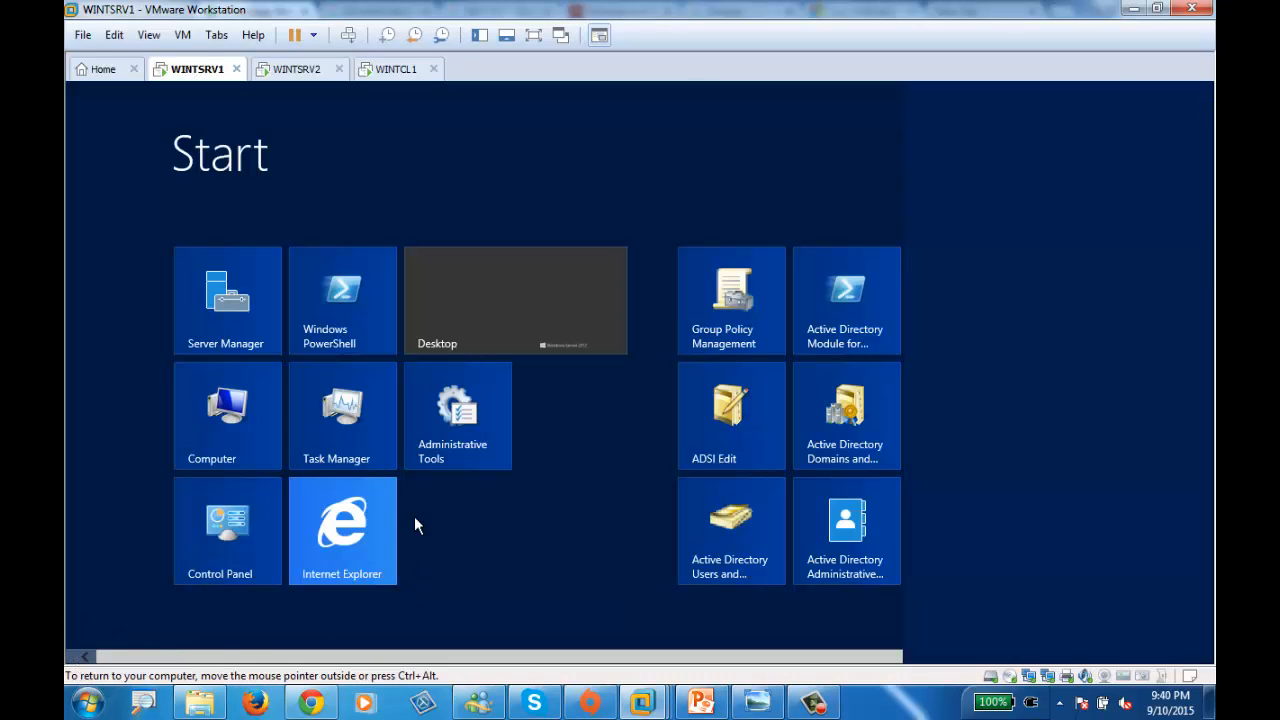
key(Return)
text(pin)
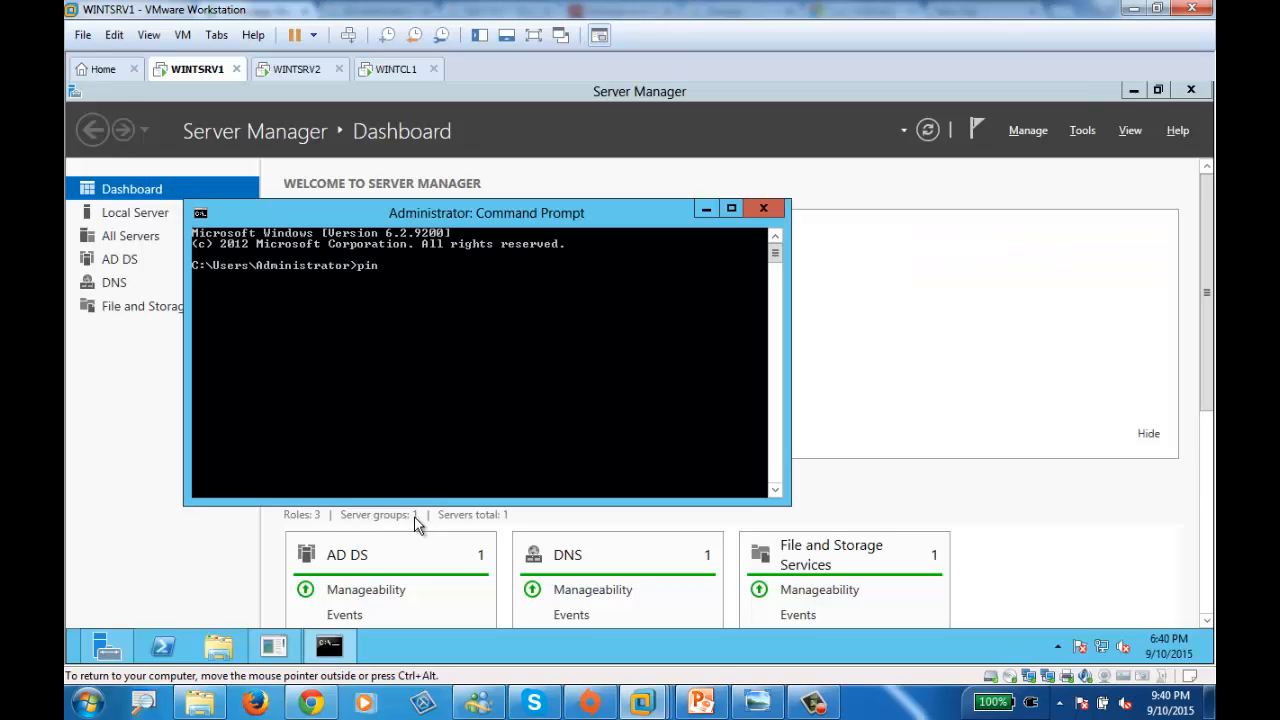
text(g 192.168.100.10)
key(Return)
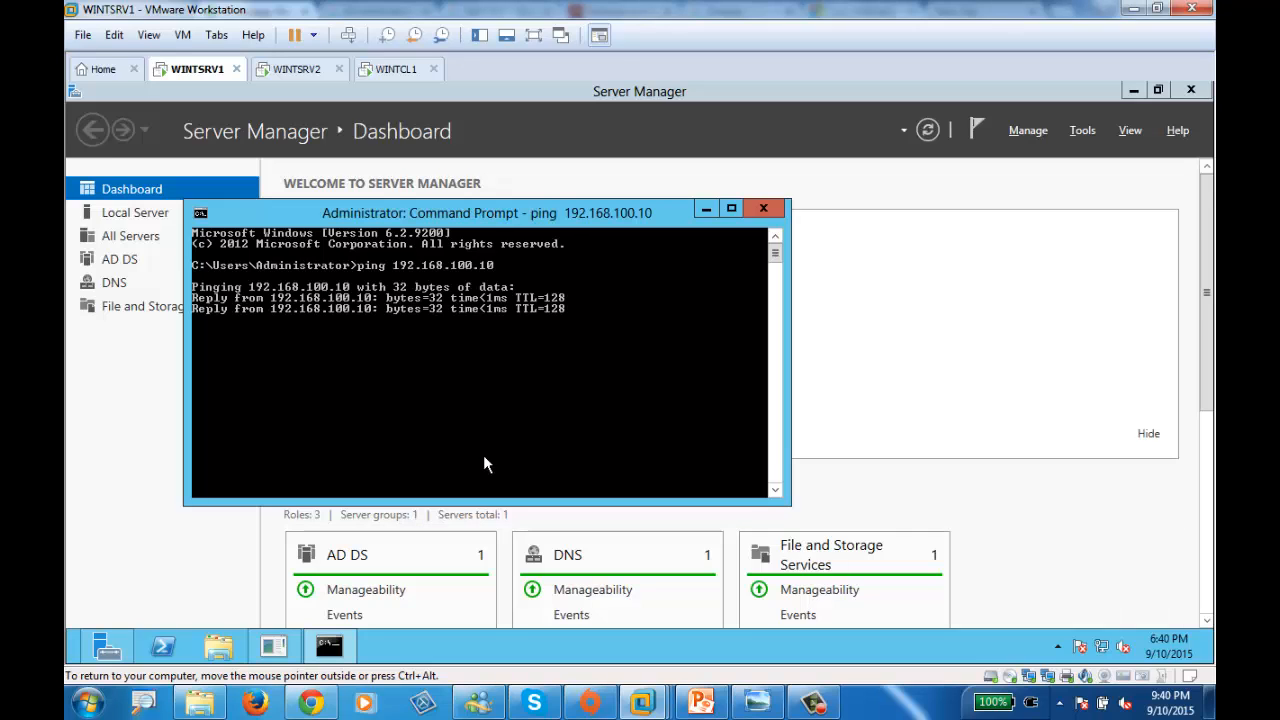
key(Up)
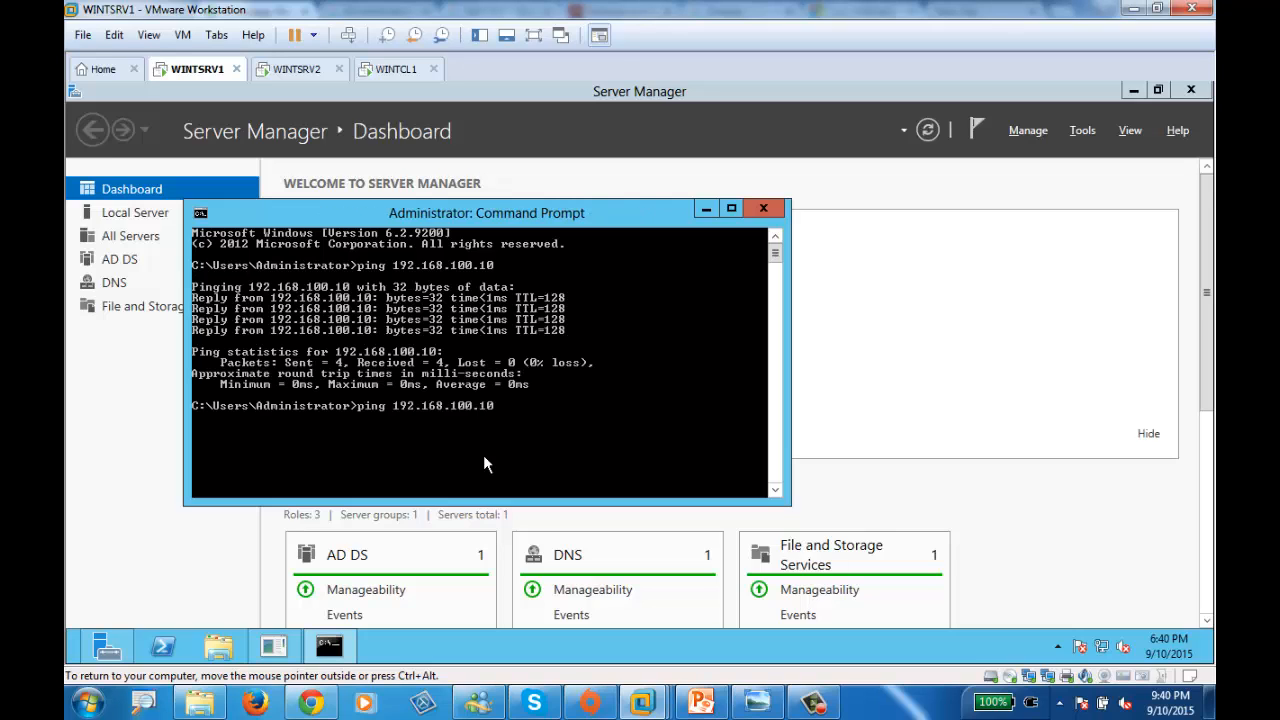
key(BackSpace)
key(BackSpace)
text(20)
key(Return)
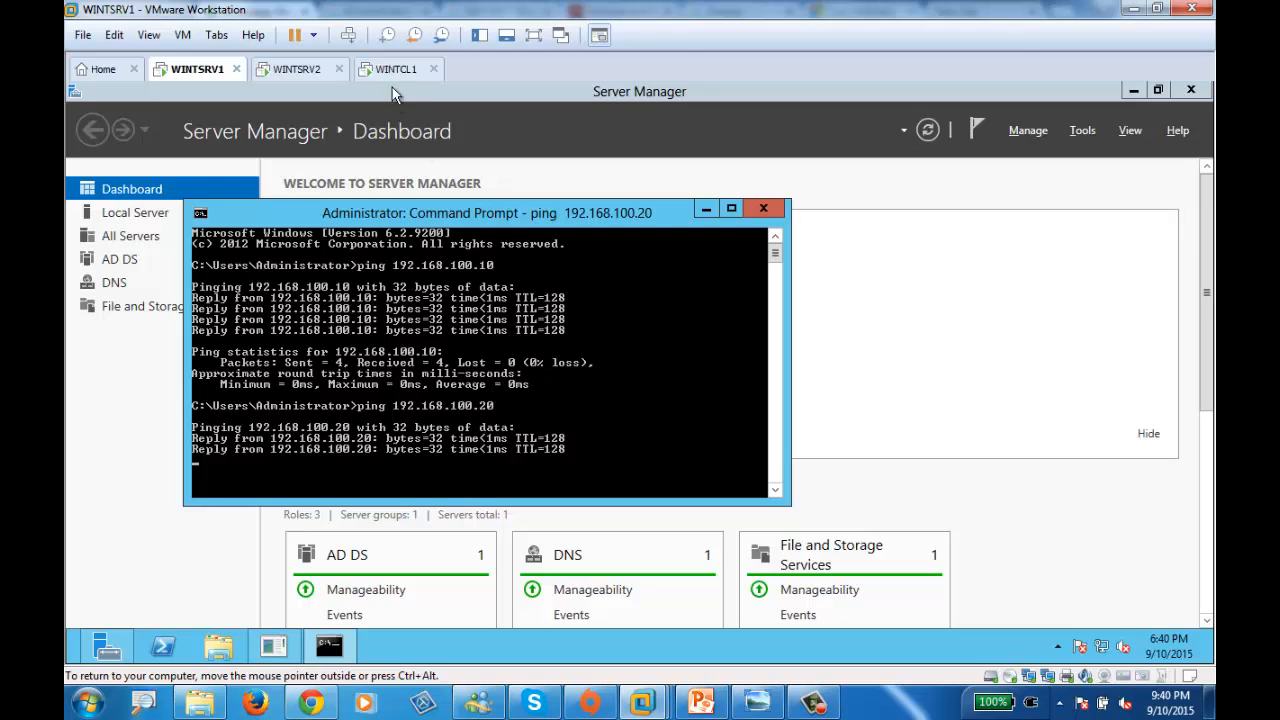
- Ping 192.168.100.10 from WINTCL1 (destination host unreachable) and open its Network and Sharing Center
click(396, 69)
click(109, 434)
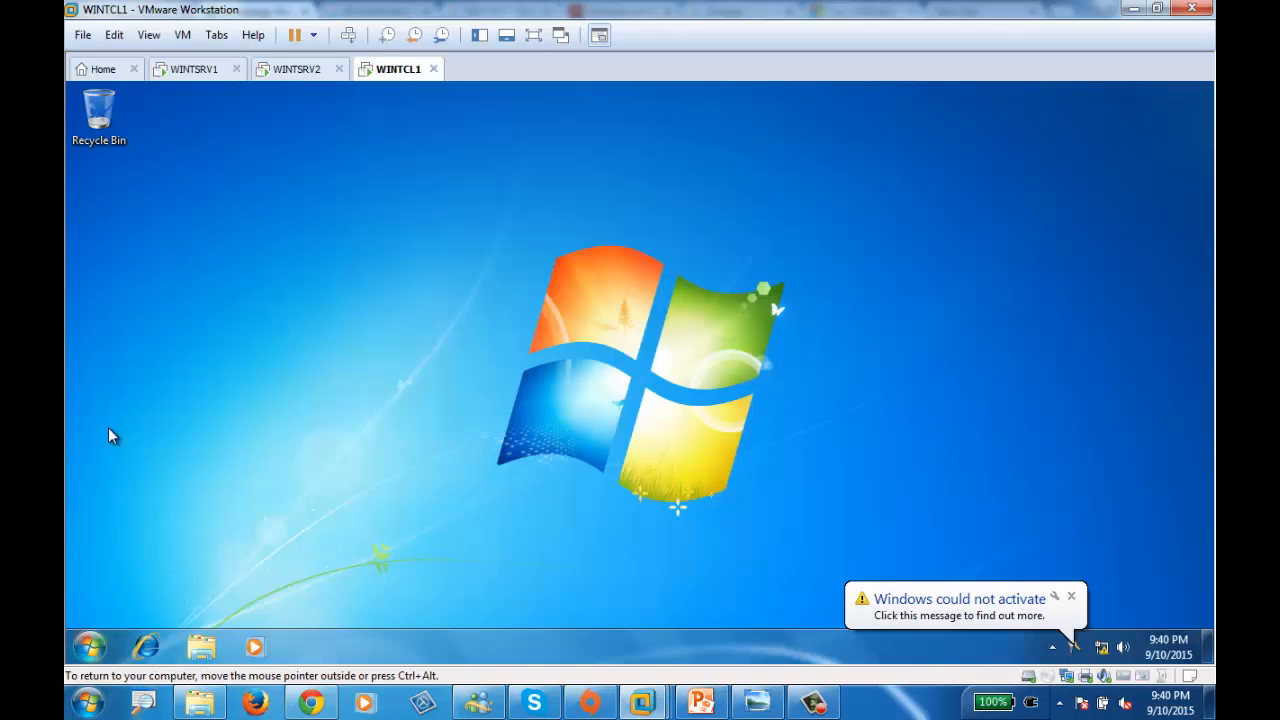
key(super)
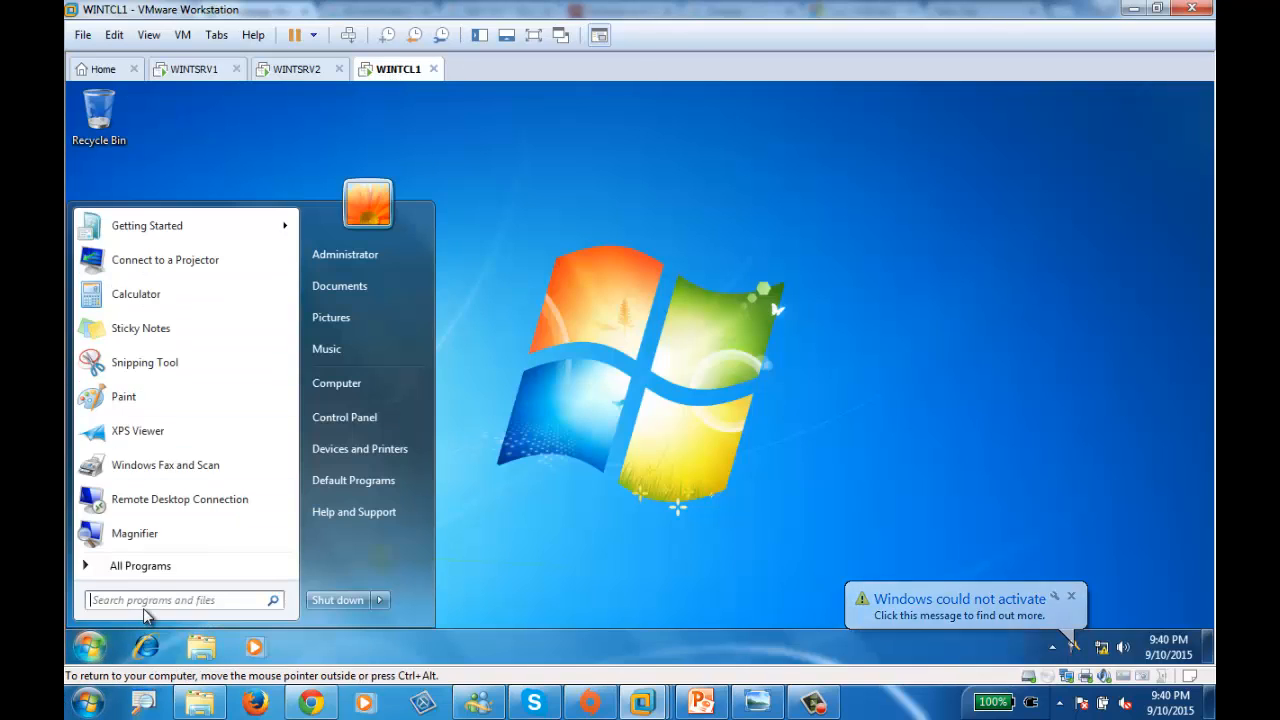
text(cmd)
key(Return)
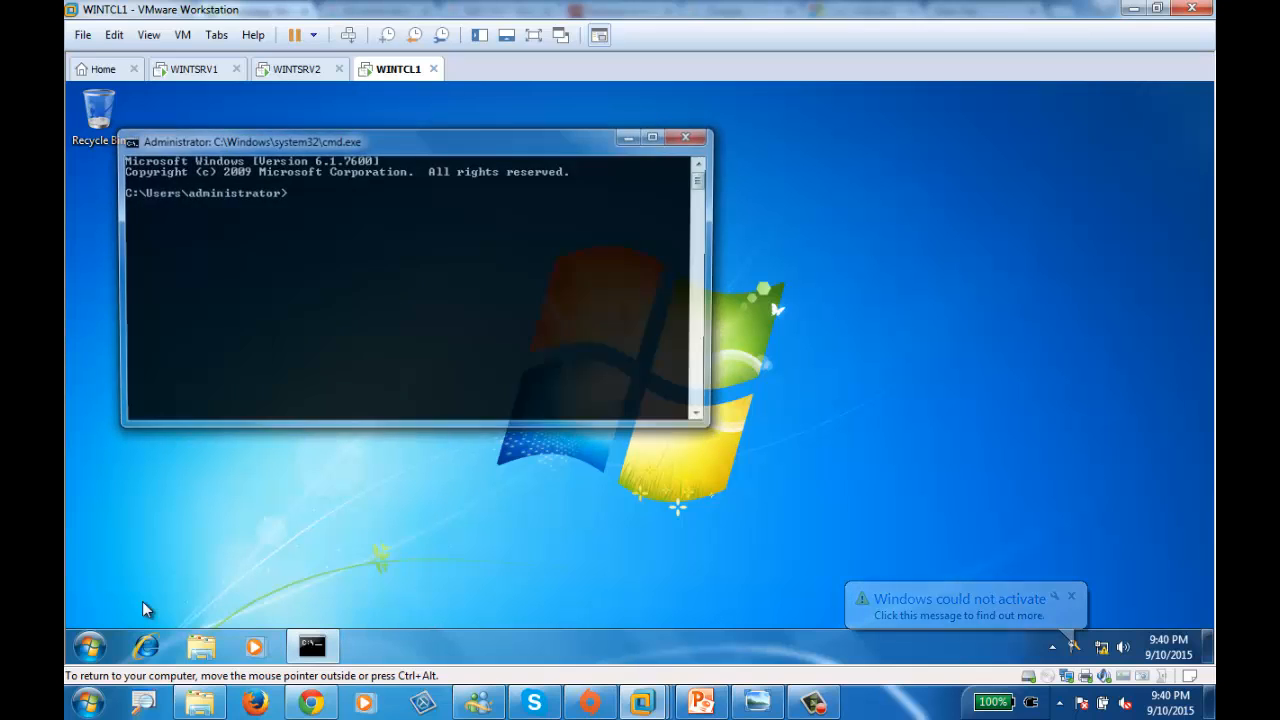
text(ping )
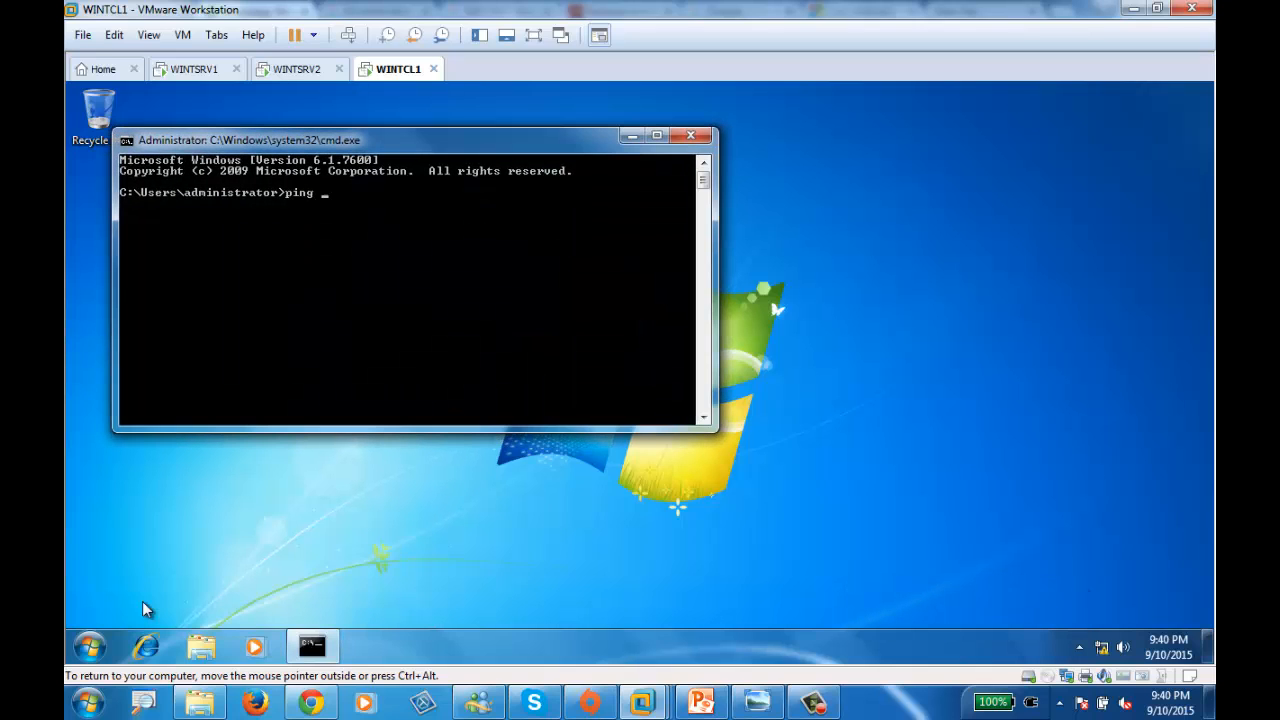
text(192.168.100.10)
key(Return)
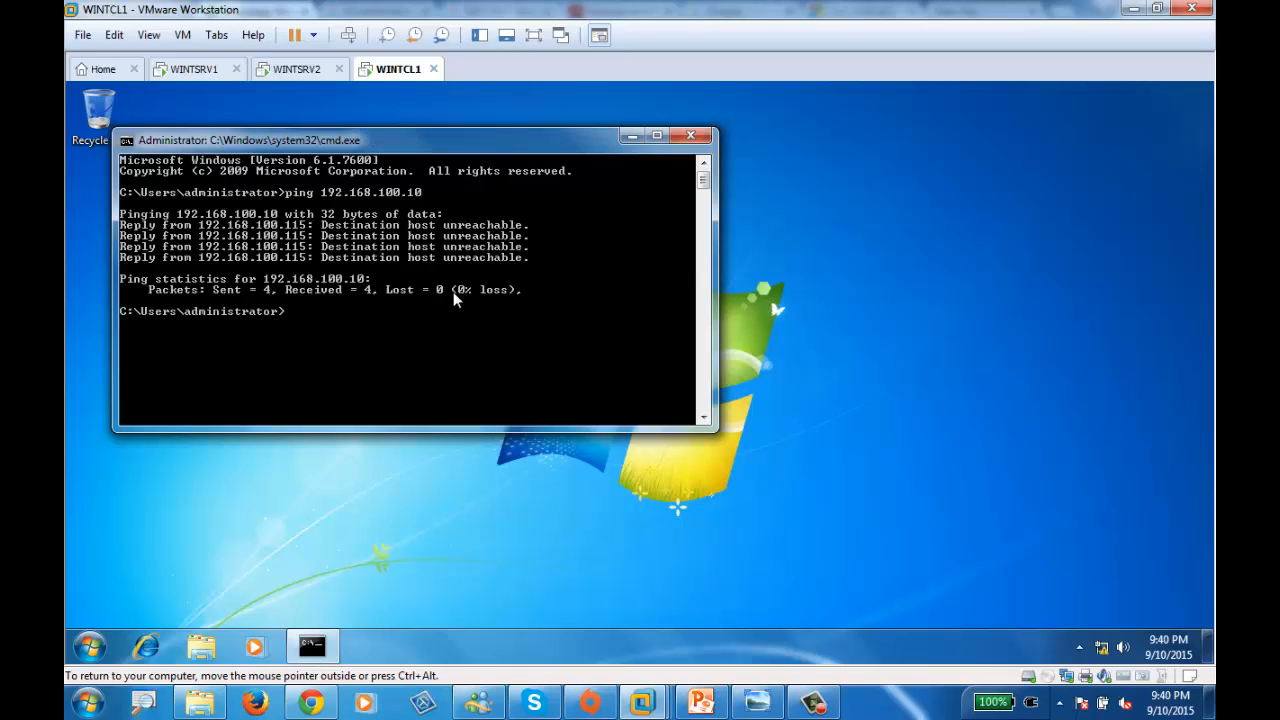
right_click(1102, 648)
click(1068, 638)
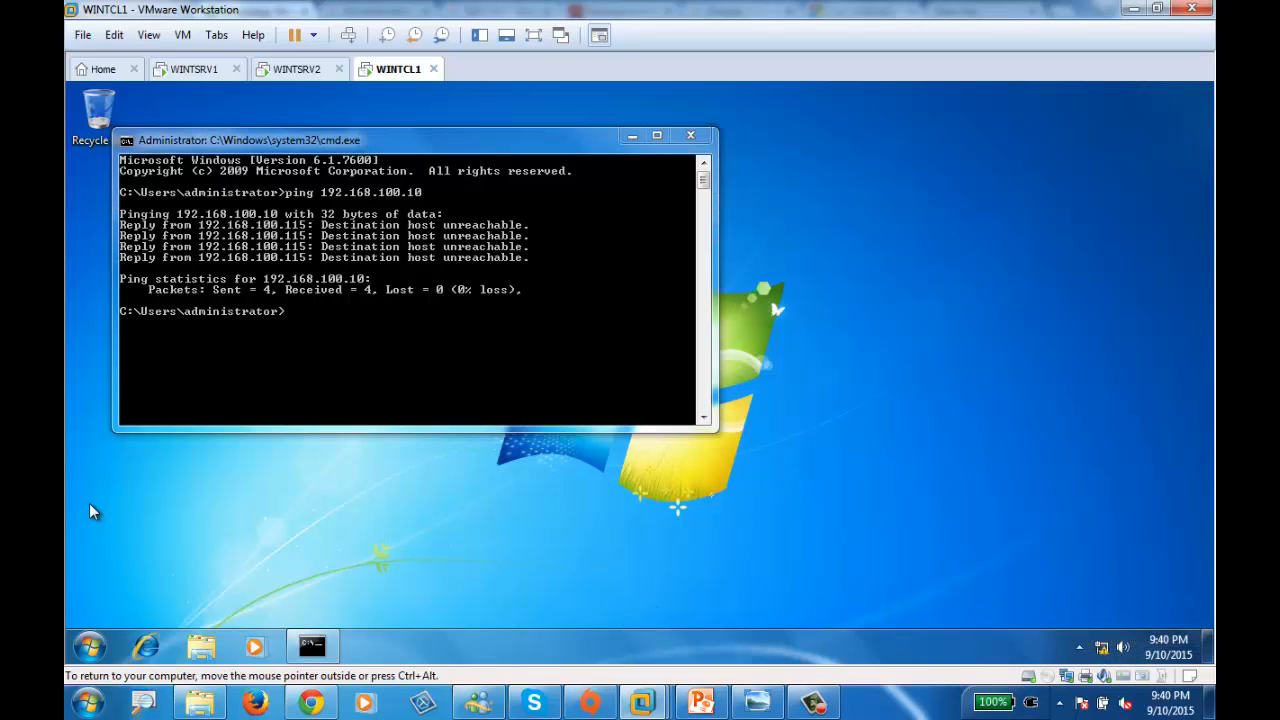
- Turn off Windows Firewall on WINTCL1 for domain, home/work and public networks
click(376, 597)
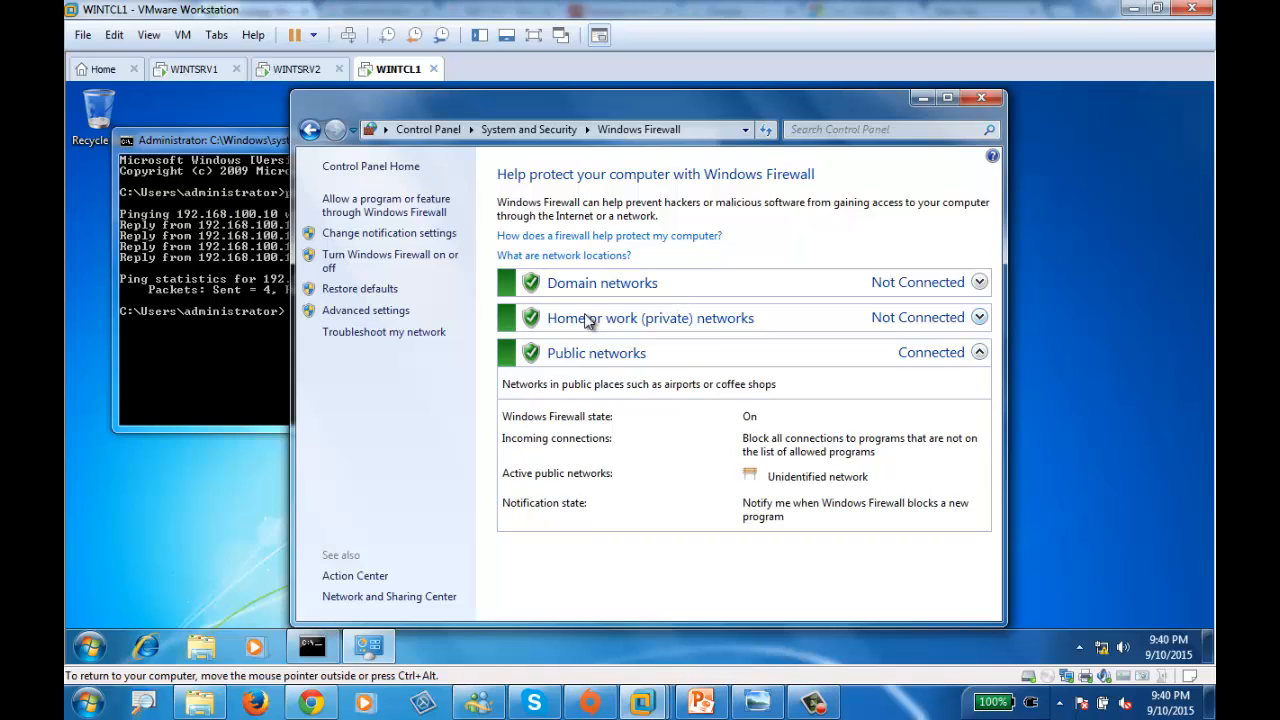
click(397, 262)
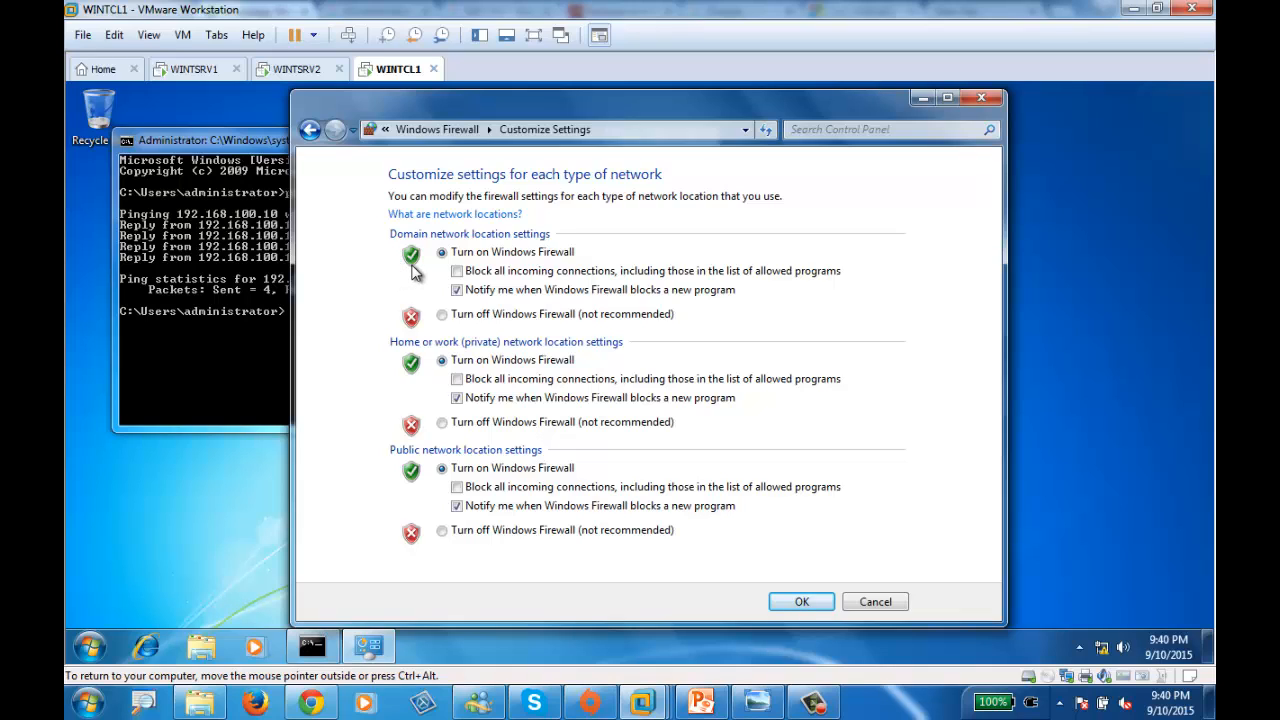
click(452, 318)
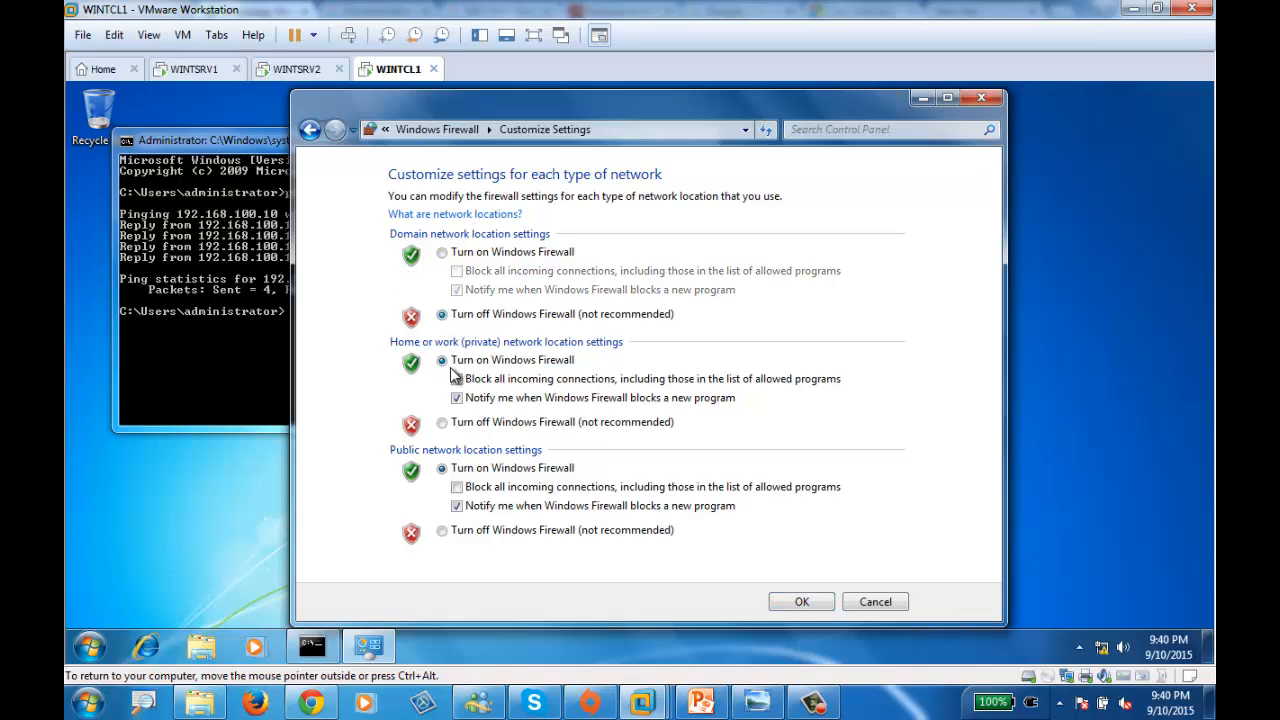
click(460, 423)
click(472, 536)
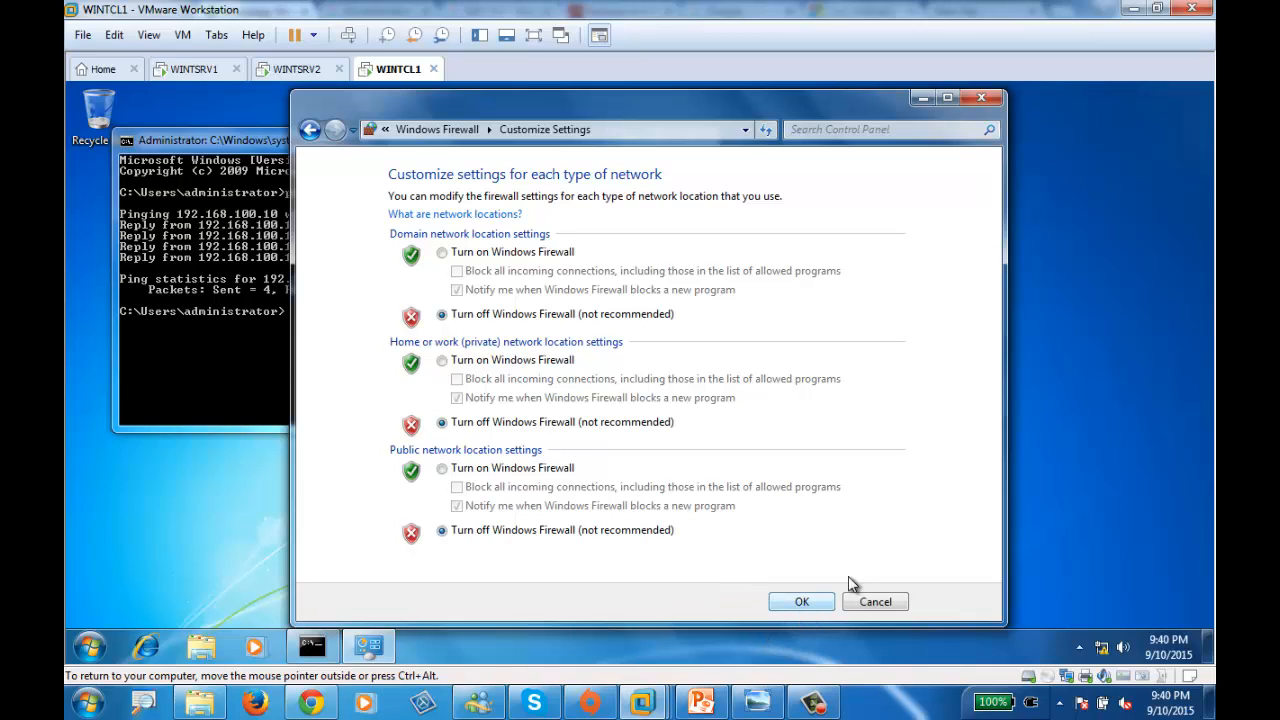
click(800, 602)
- Rerun the ping to 192.168.100.10 from the client's command prompt
click(243, 378)
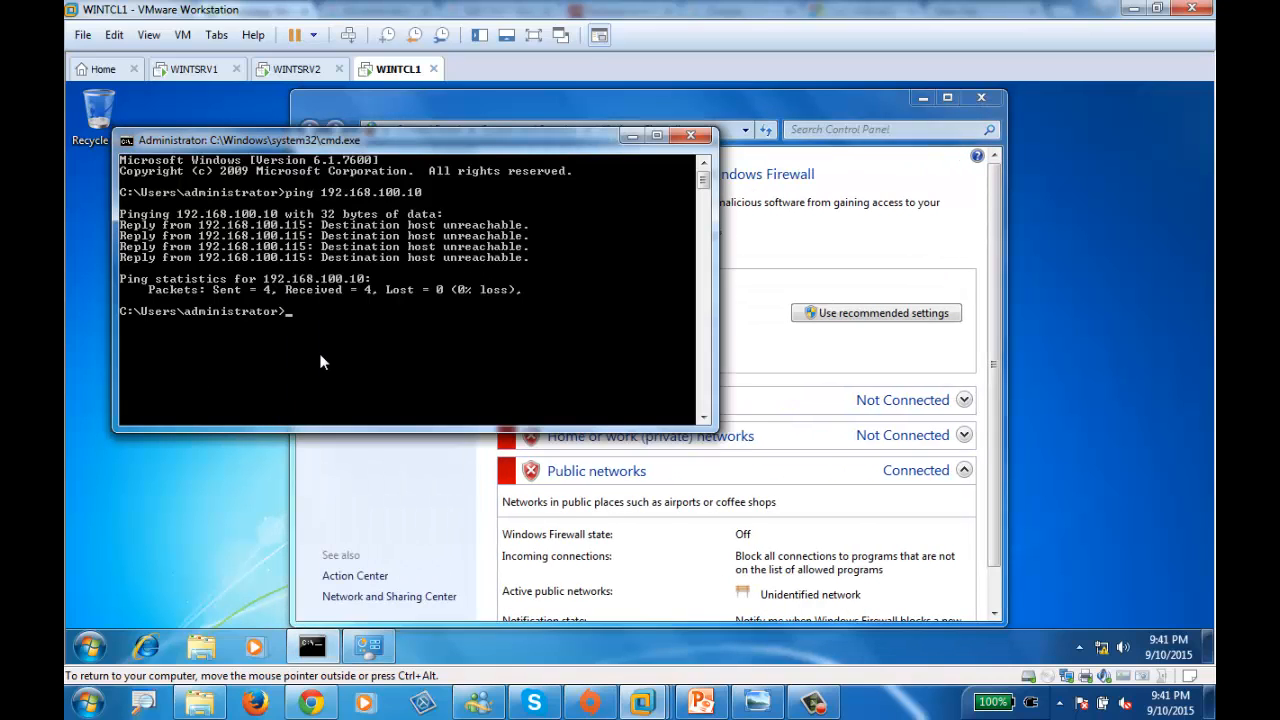
key(Up)
key(Return)
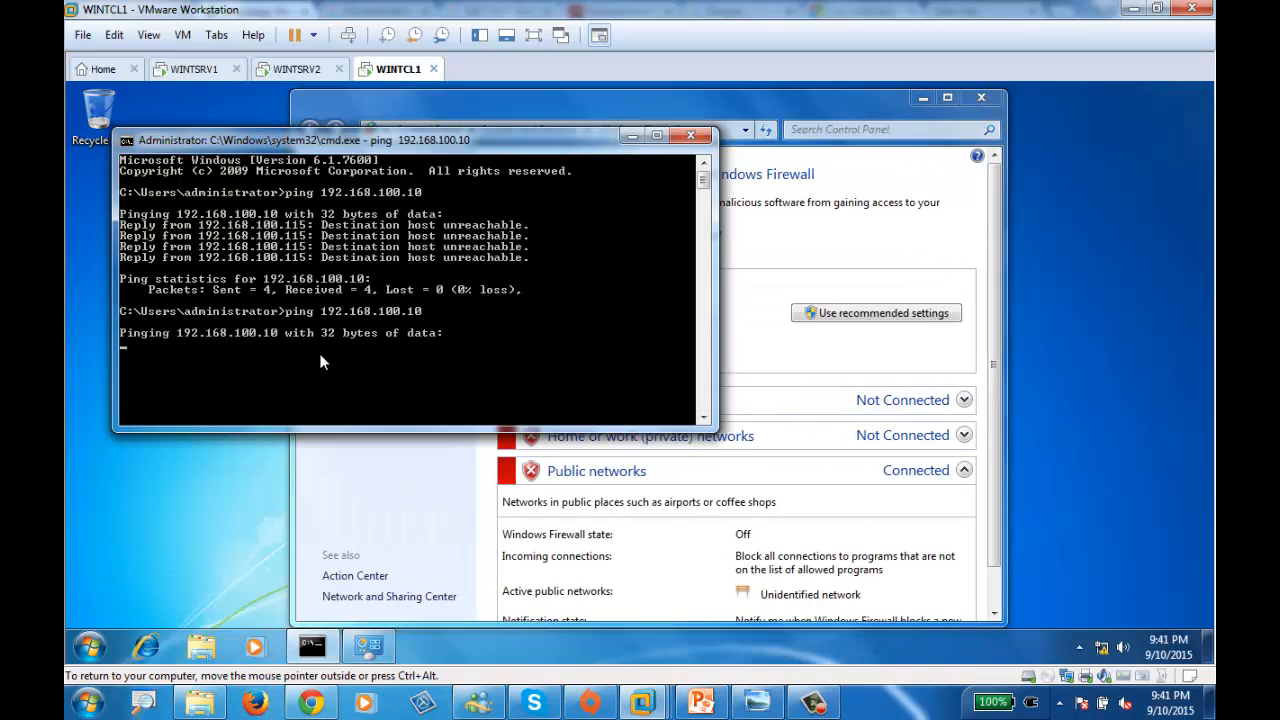
click(193, 69)
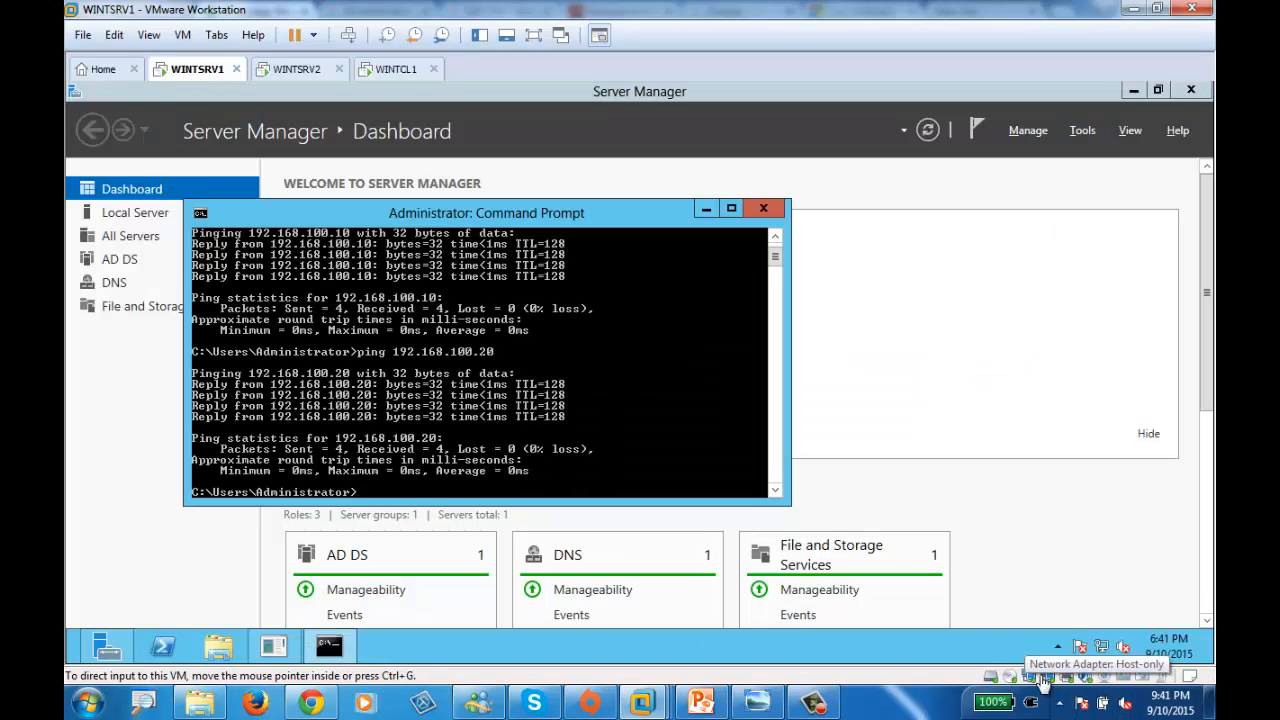
right_click(1049, 680)
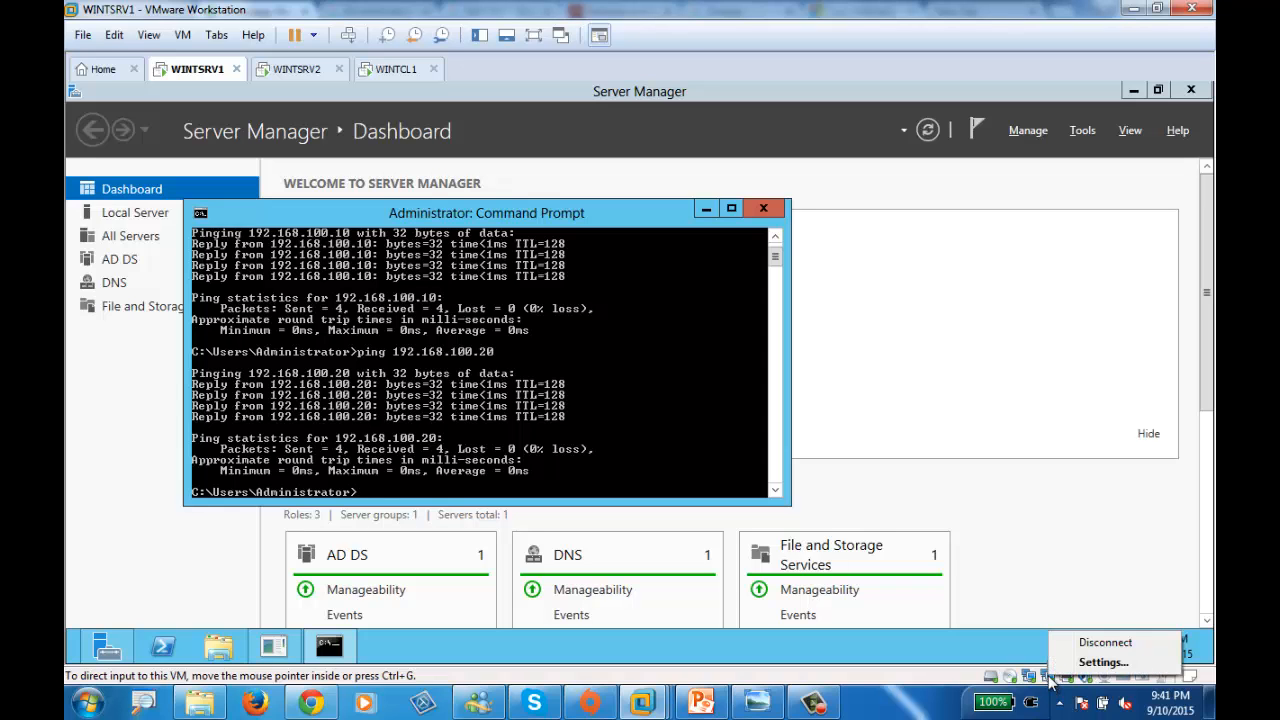
click(400, 70)
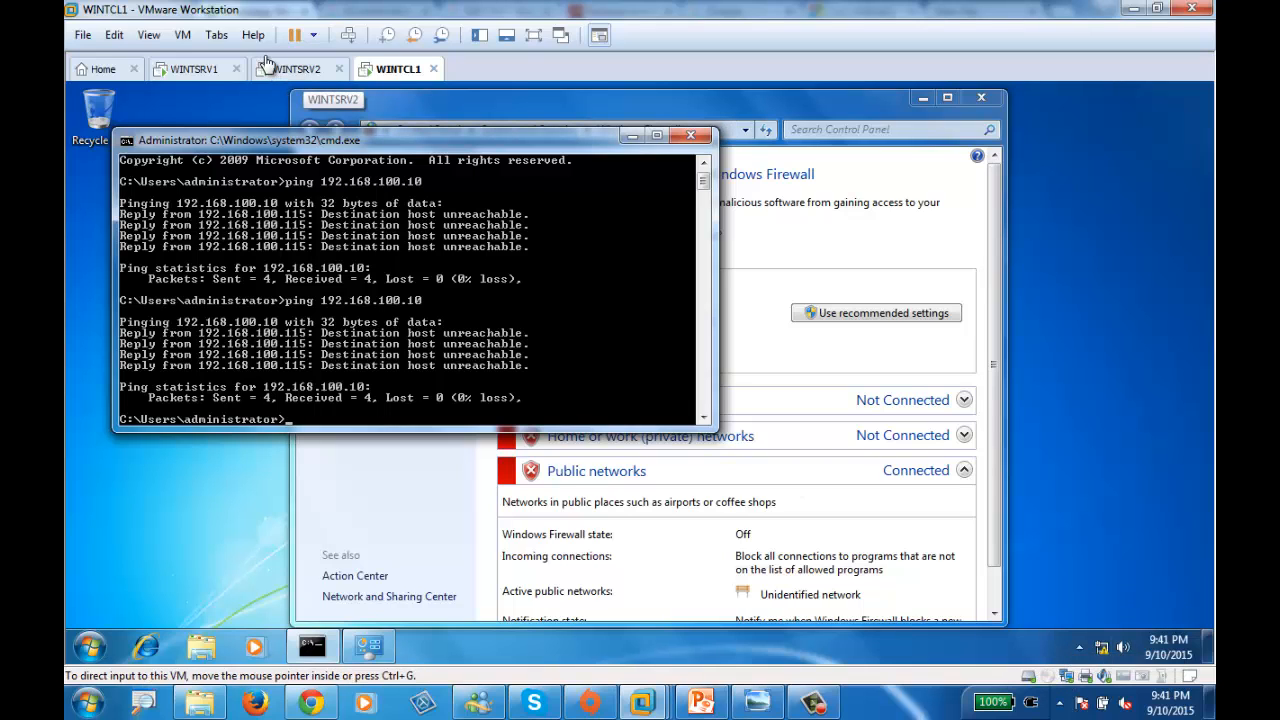
click(192, 72)
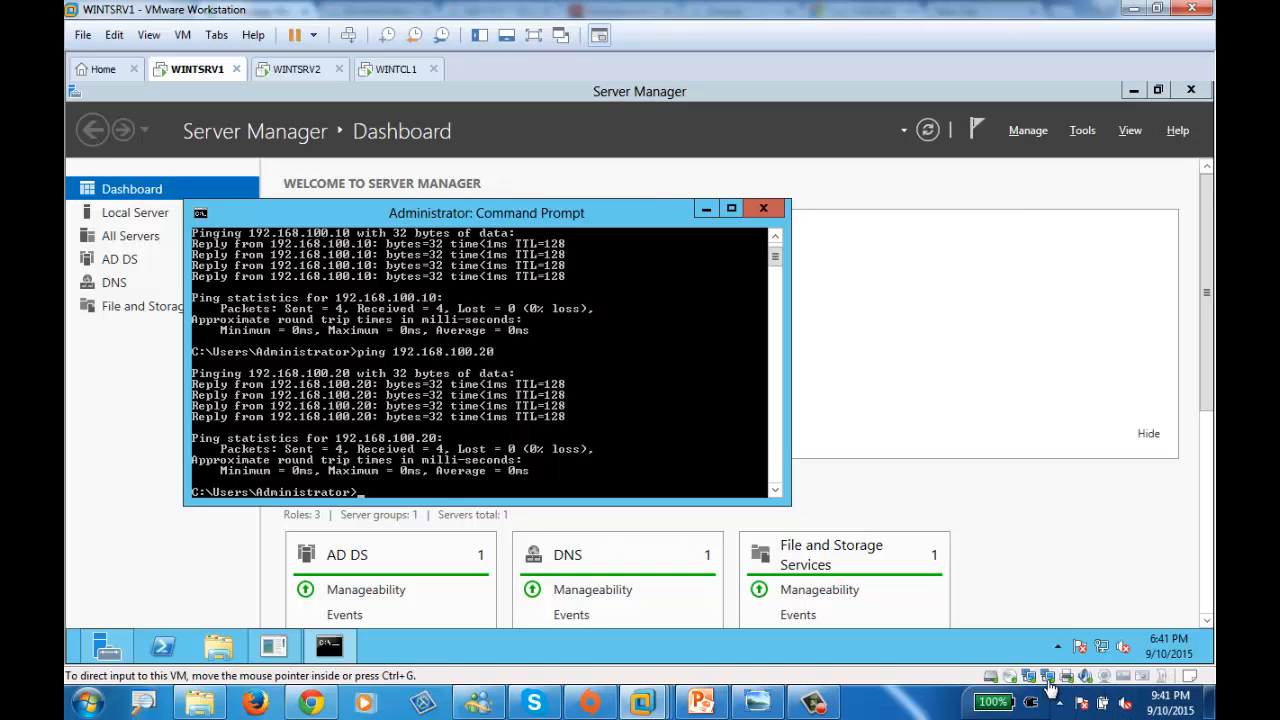
click(1066, 677)
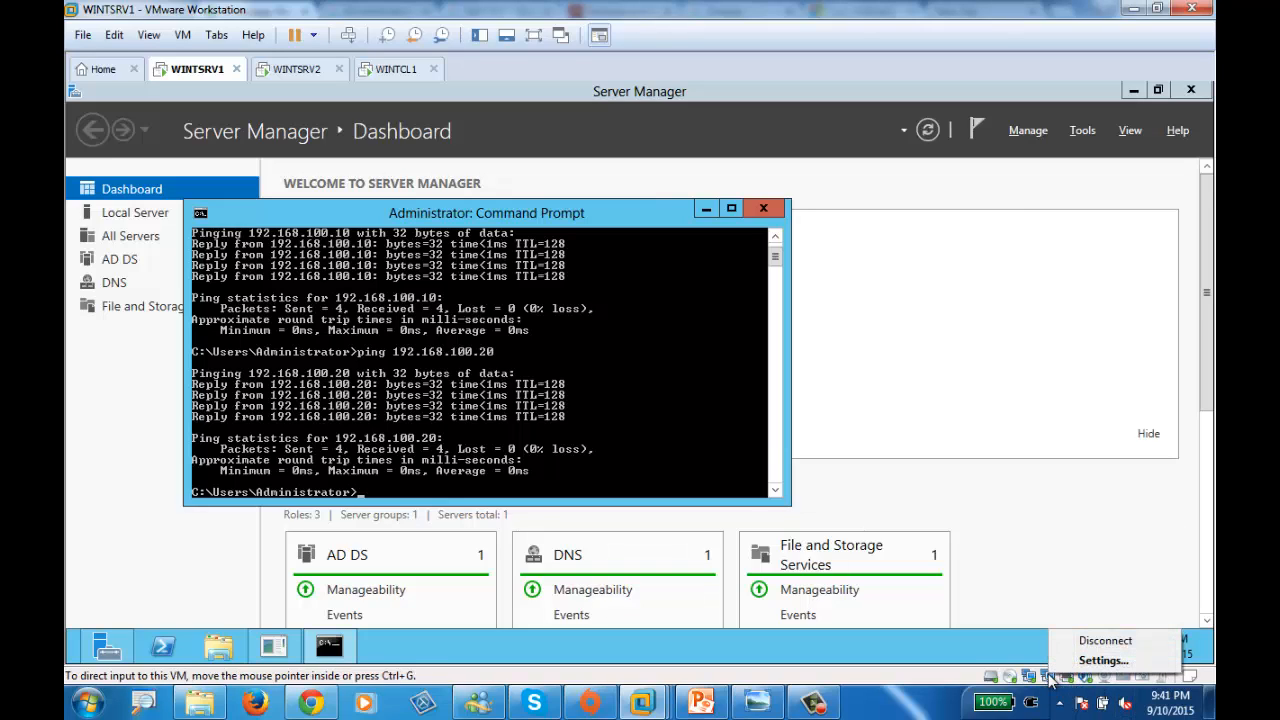
click(1100, 642)
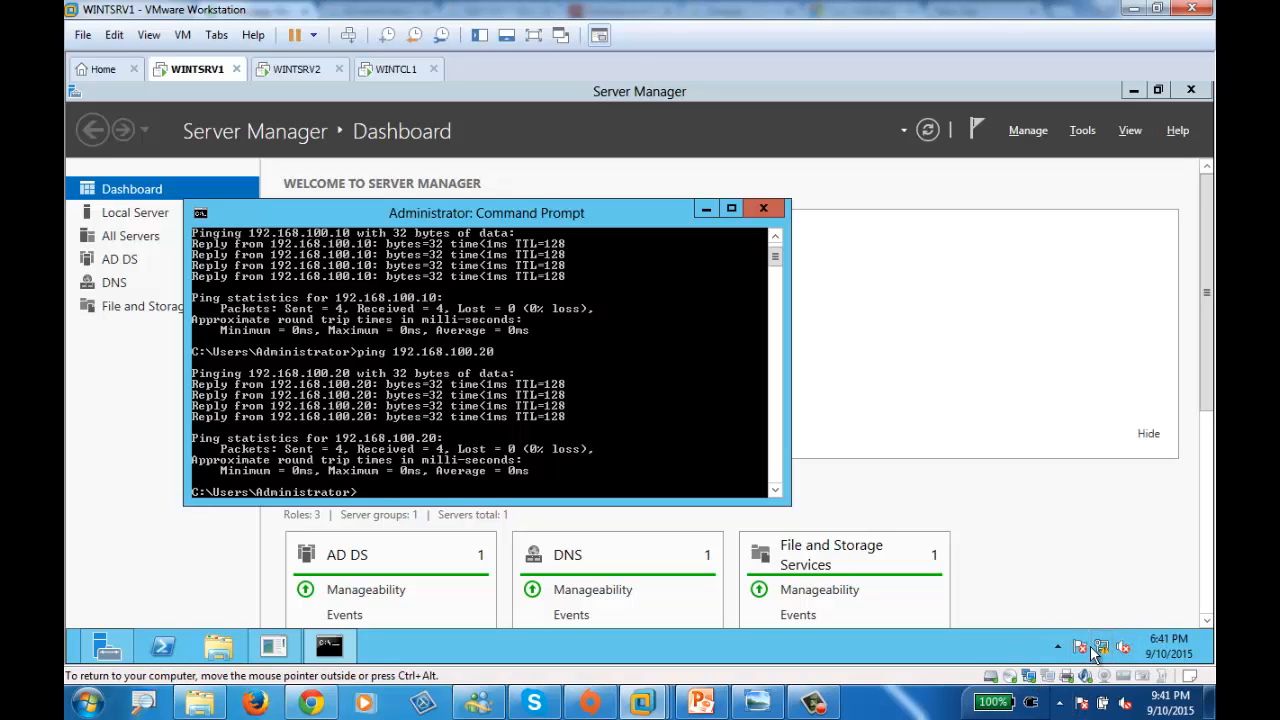
right_click(1087, 647)
click(1085, 641)
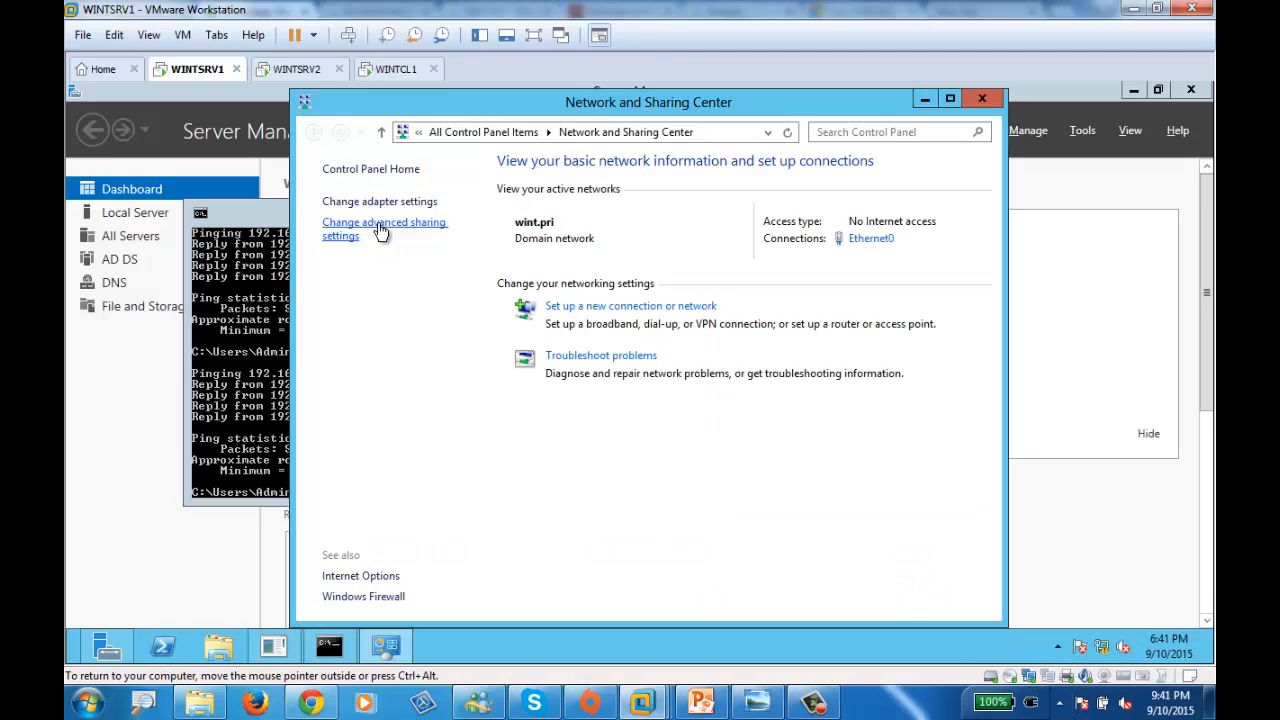
click(380, 206)
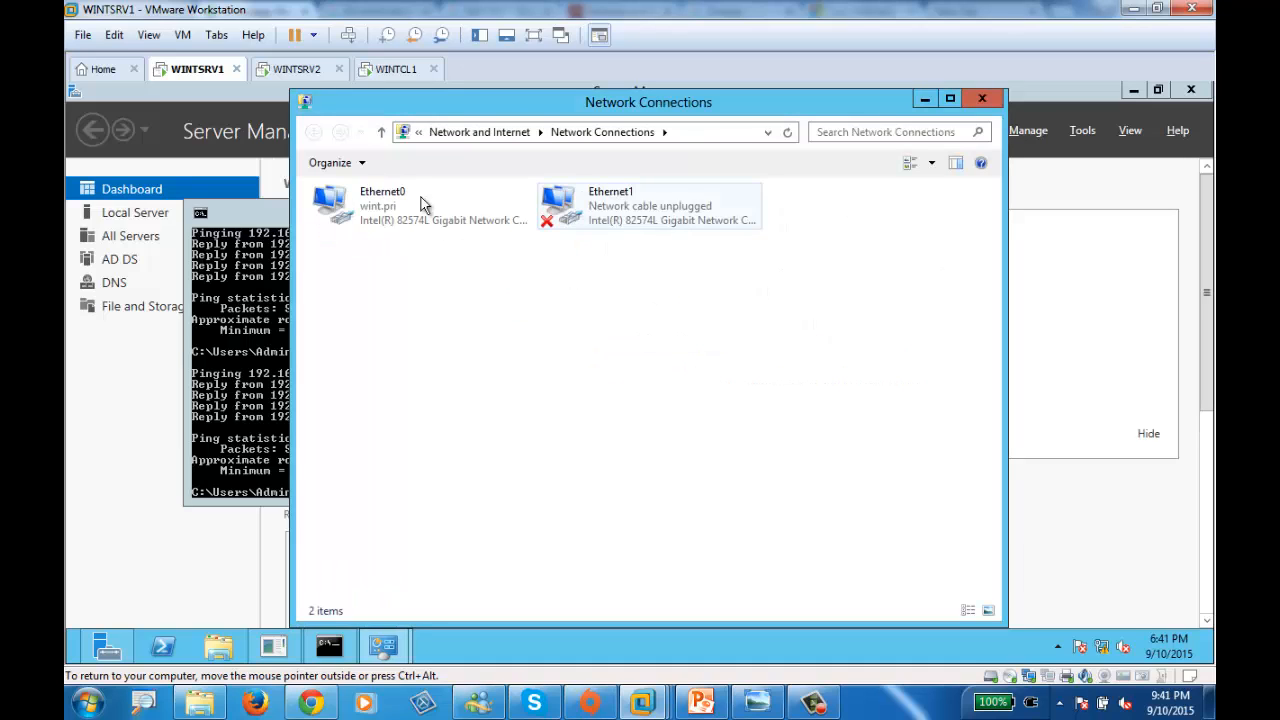
double_click(387, 206)
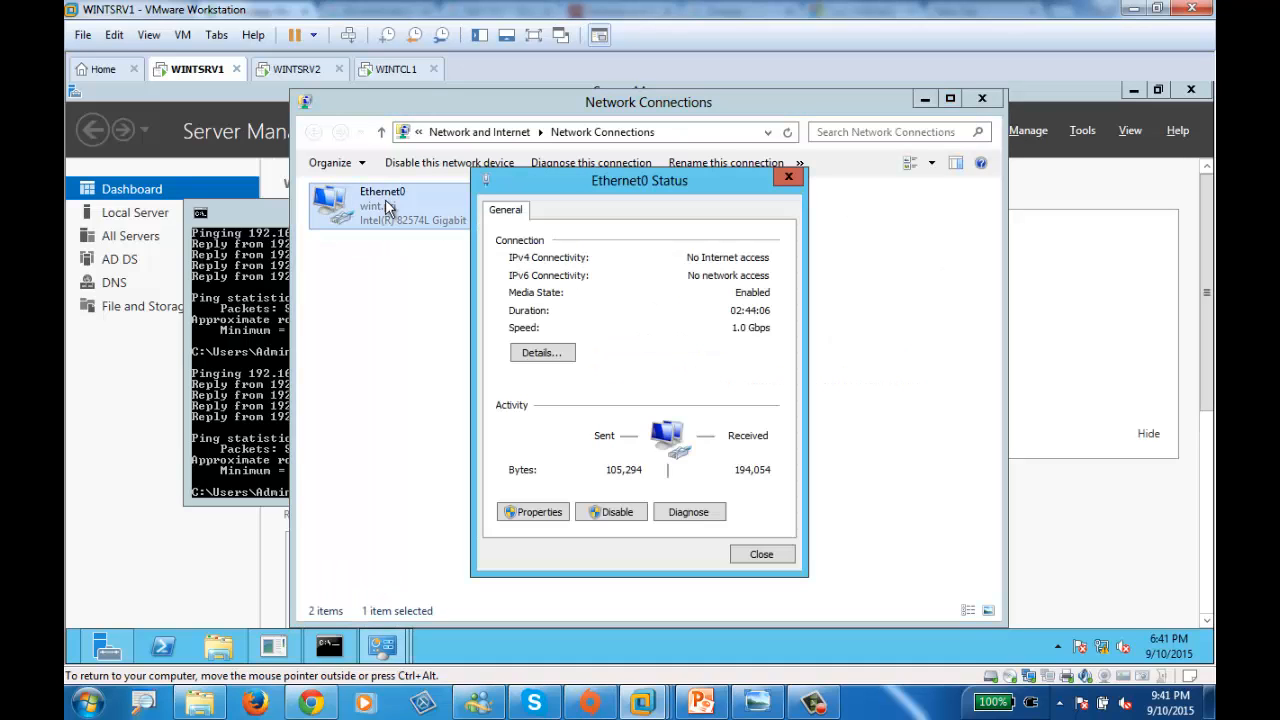
click(535, 512)
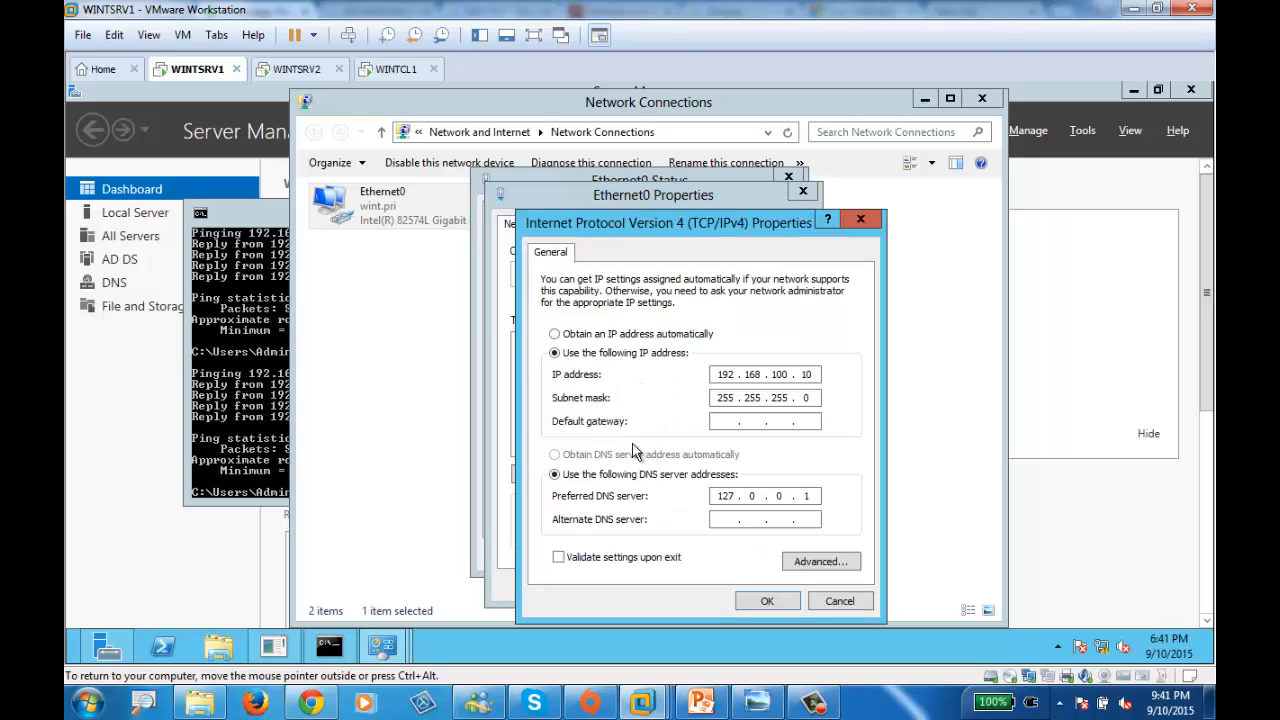
double_click(635, 447)
click(385, 69)
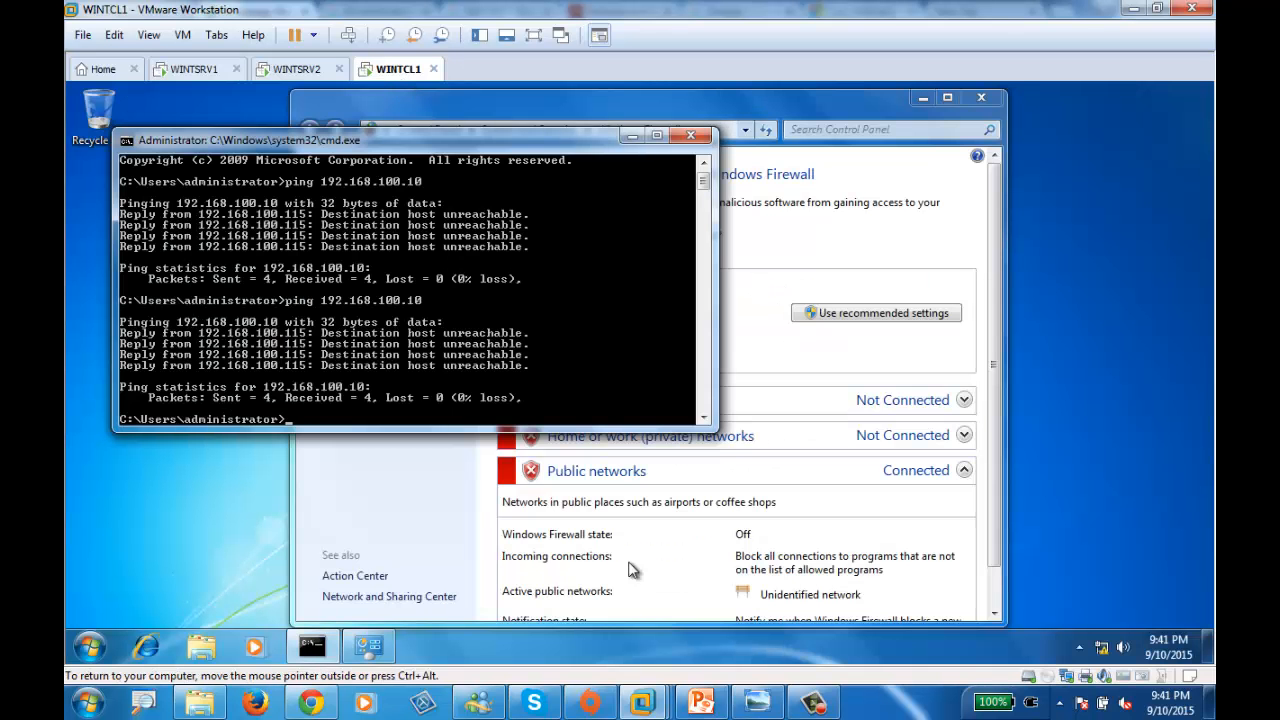
- Switch WINTCL1's virtual network adapter from NAT to Host-only
click(1123, 674)
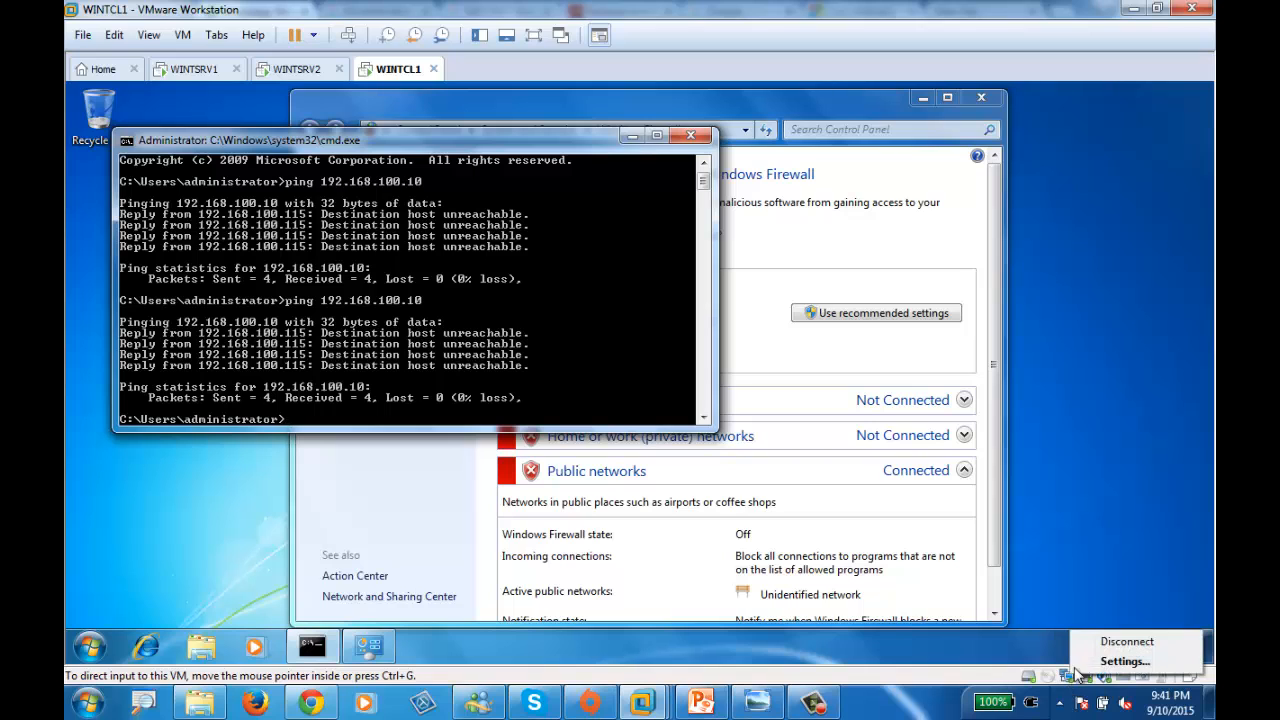
click(1132, 662)
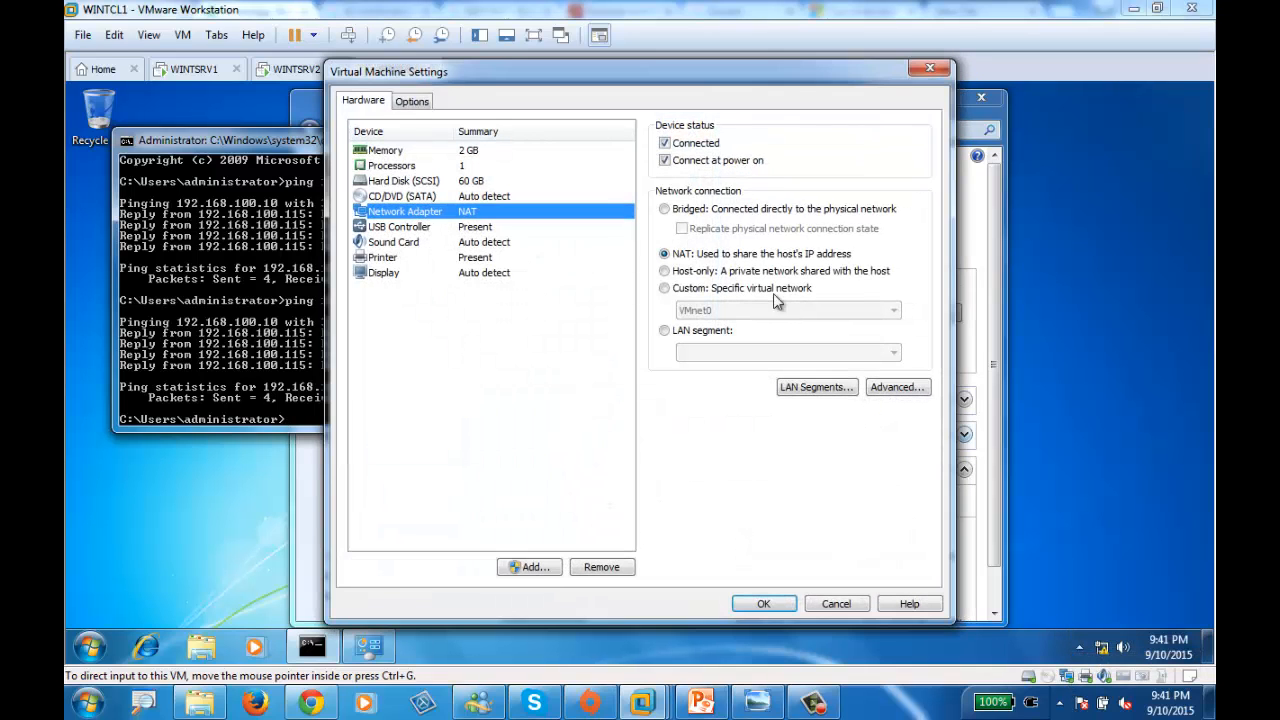
click(666, 272)
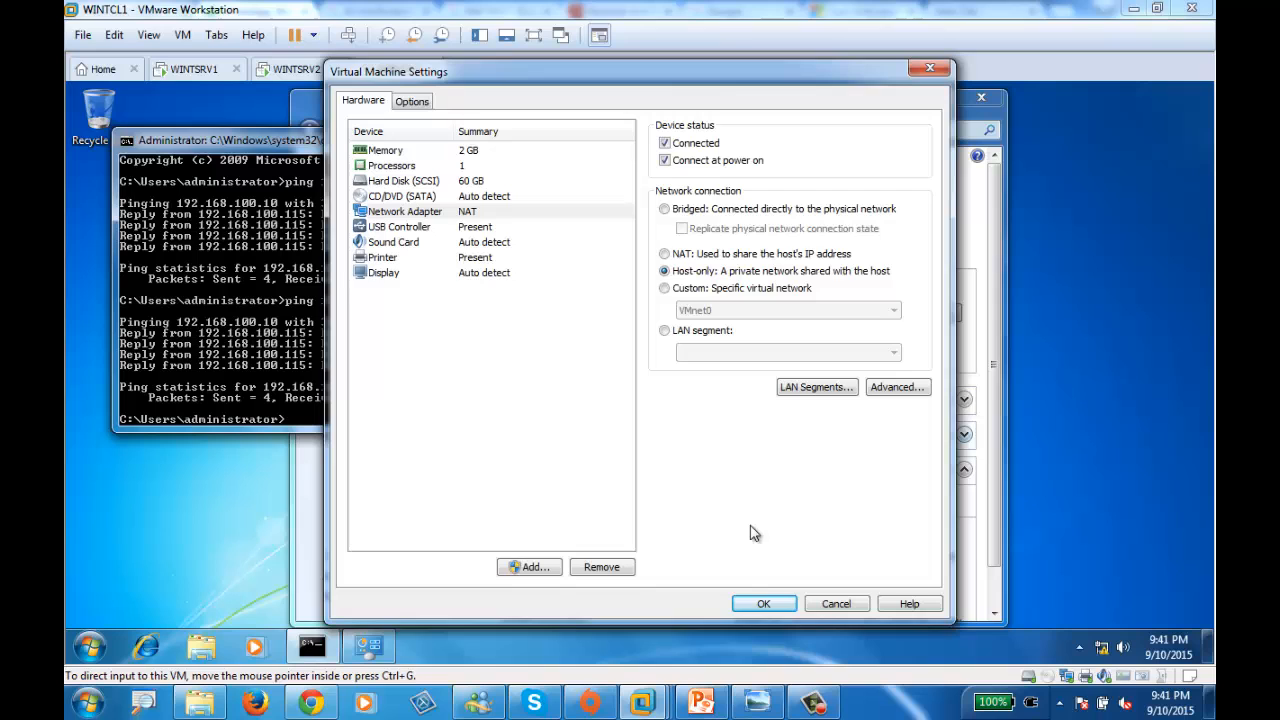
click(765, 604)
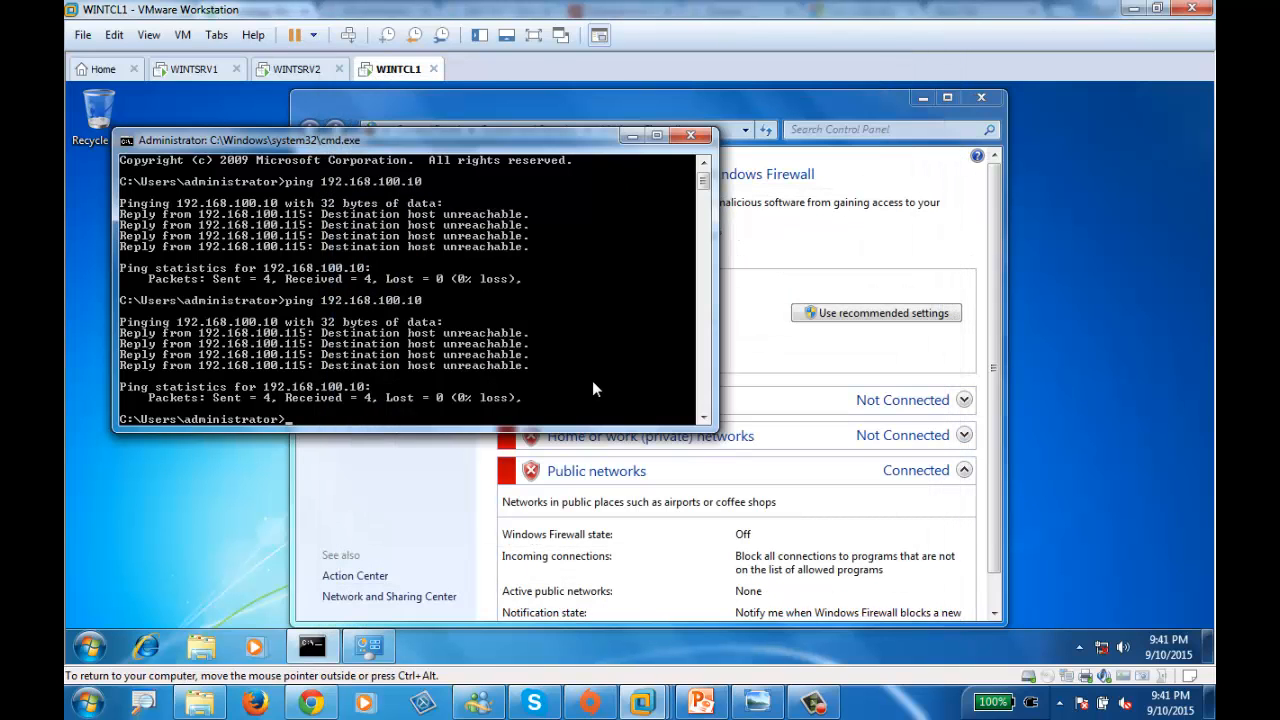
- Rerun the ping to 192.168.100.10, now getting replies, then bring up WINTSRV2
key(Up)
key(Return)
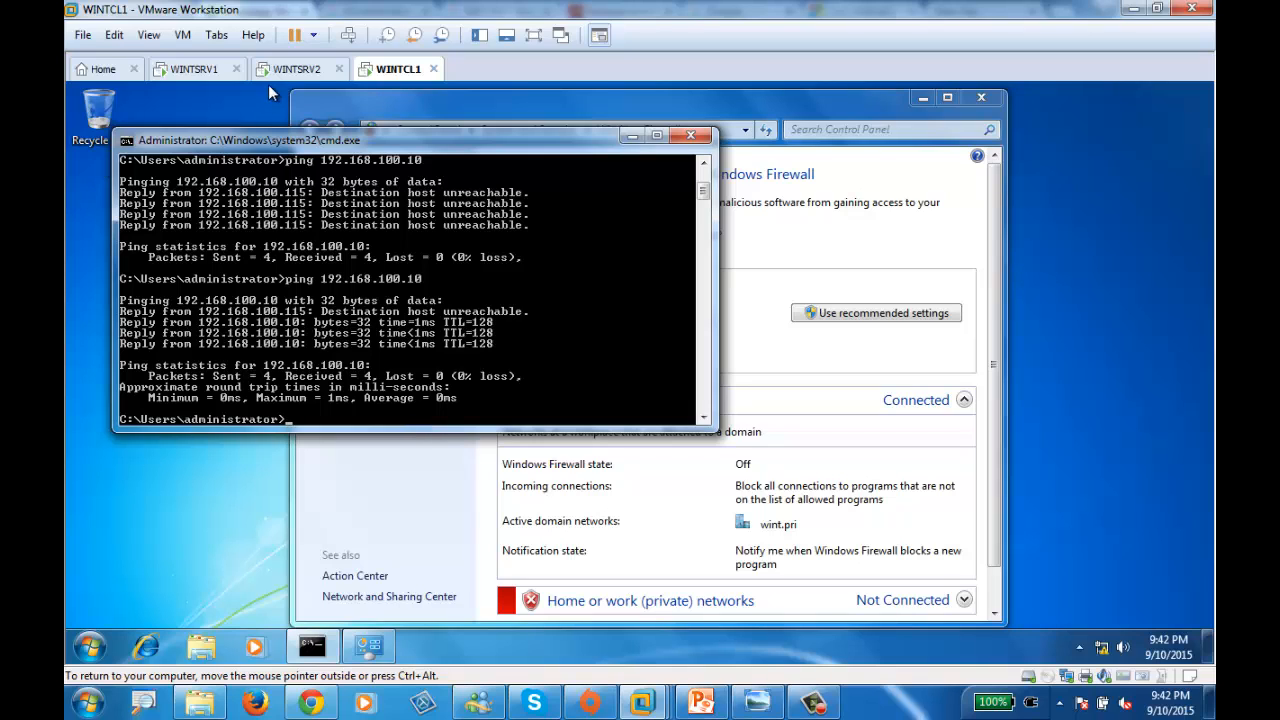
click(300, 69)
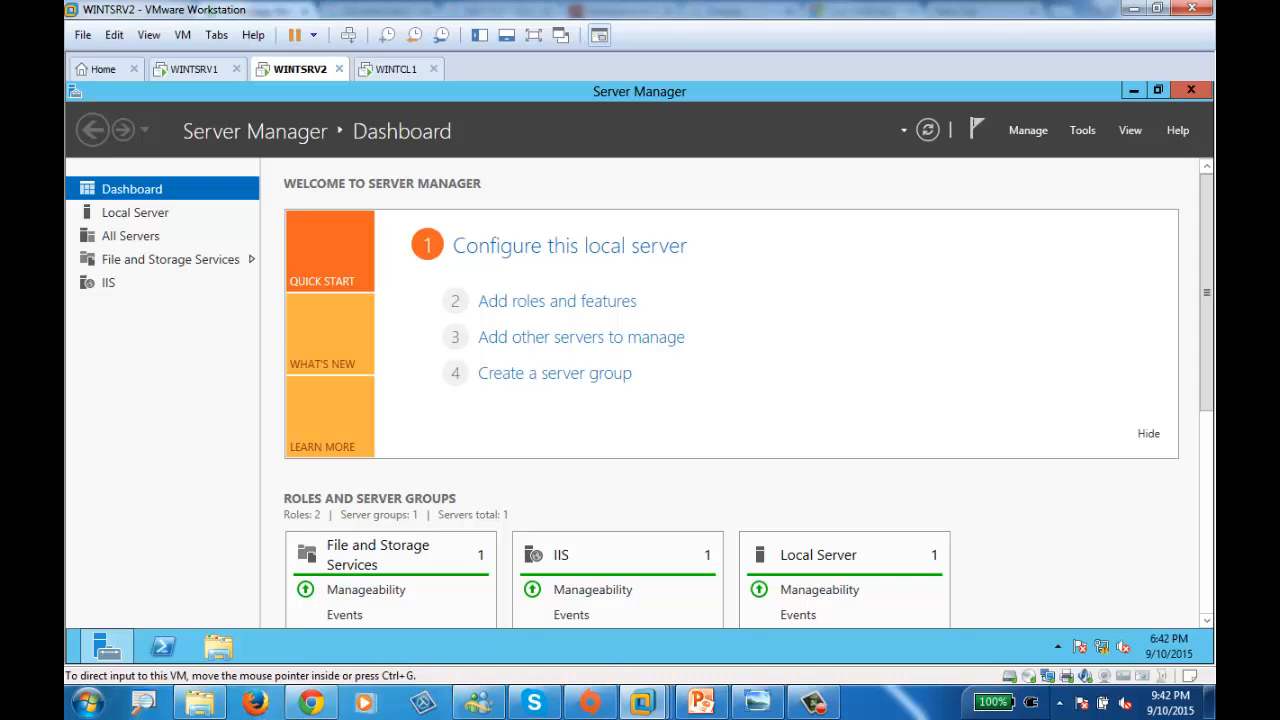
- On WINTSRV2, open Command Prompt and ping 192.168.100.10, which replies
click(78, 662)
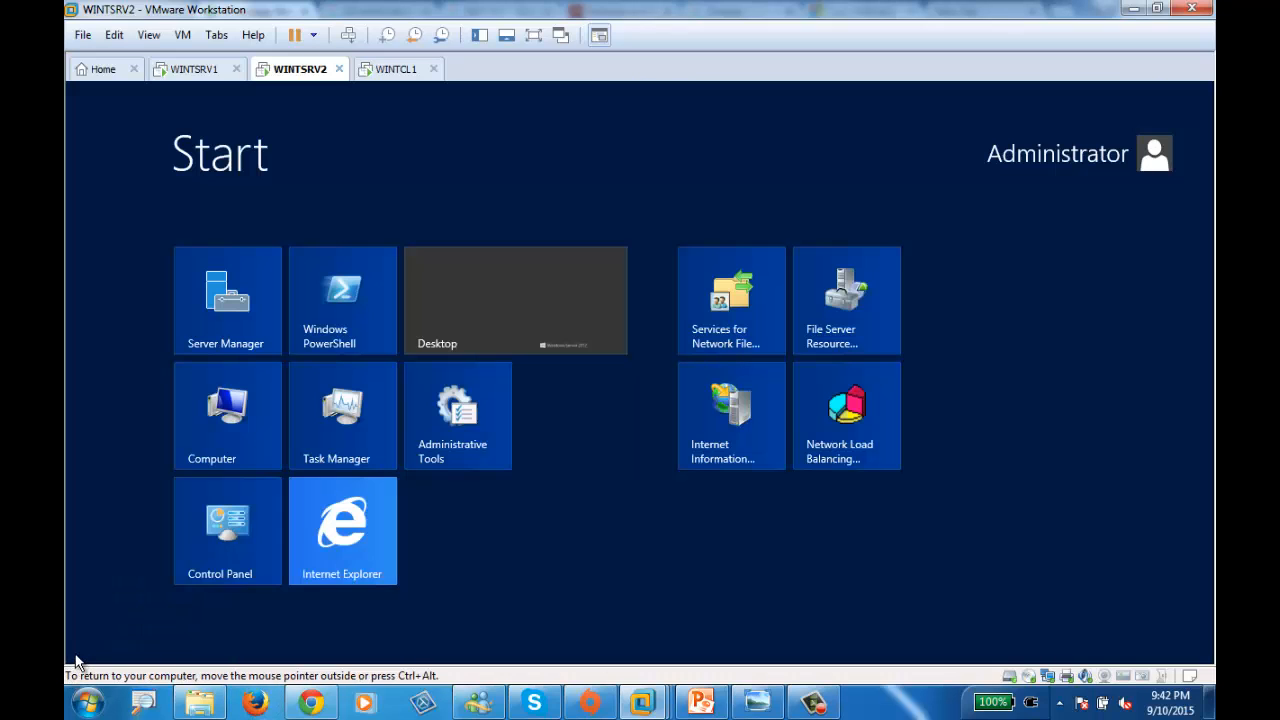
text(cm)
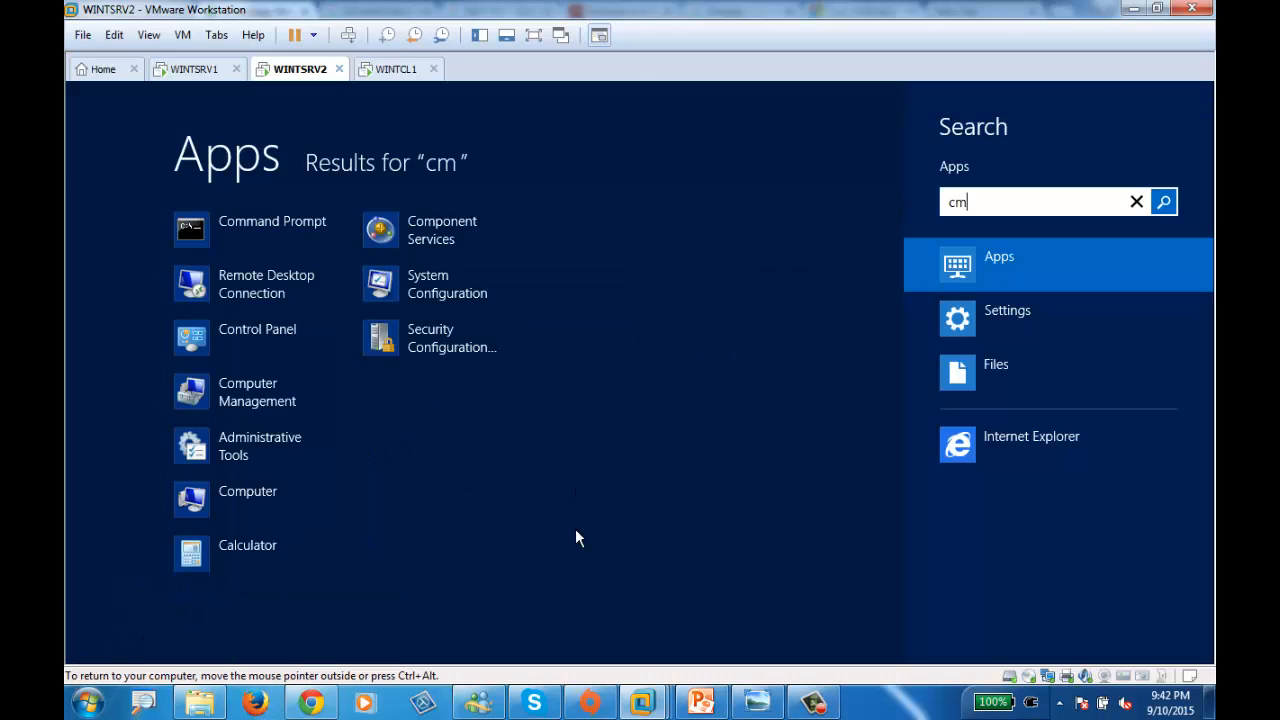
key(Return)
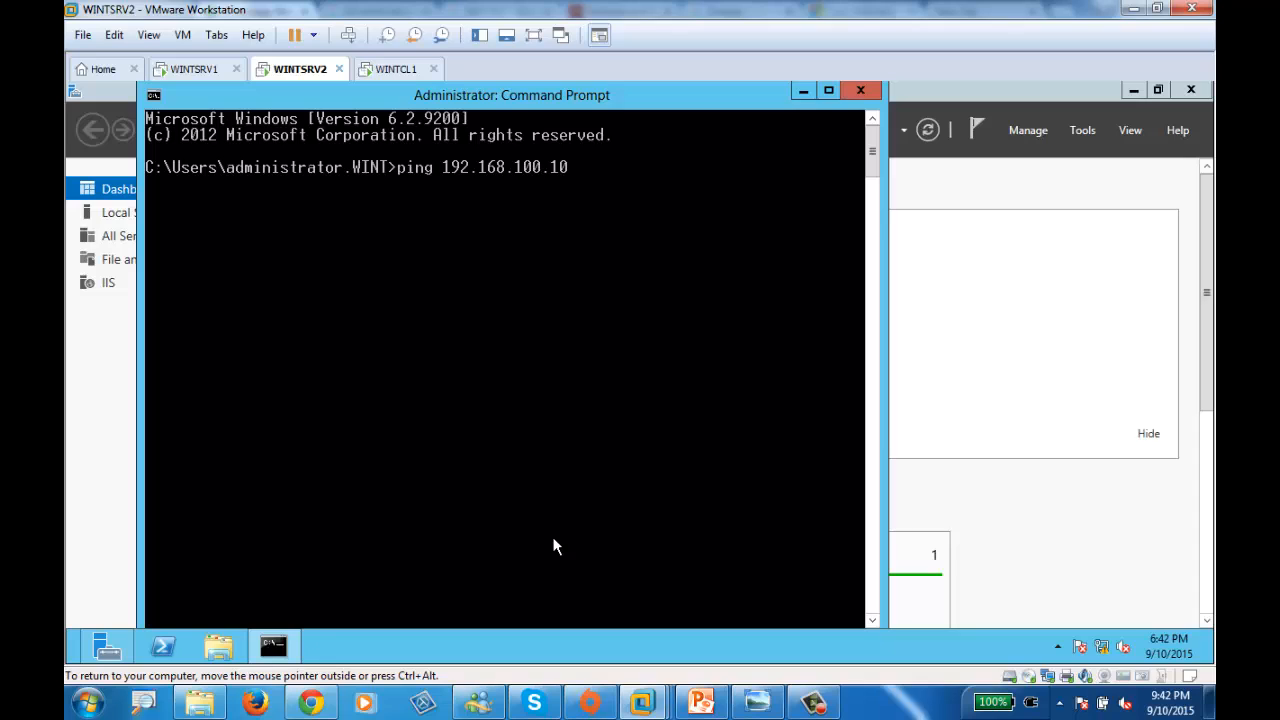
key(Return)
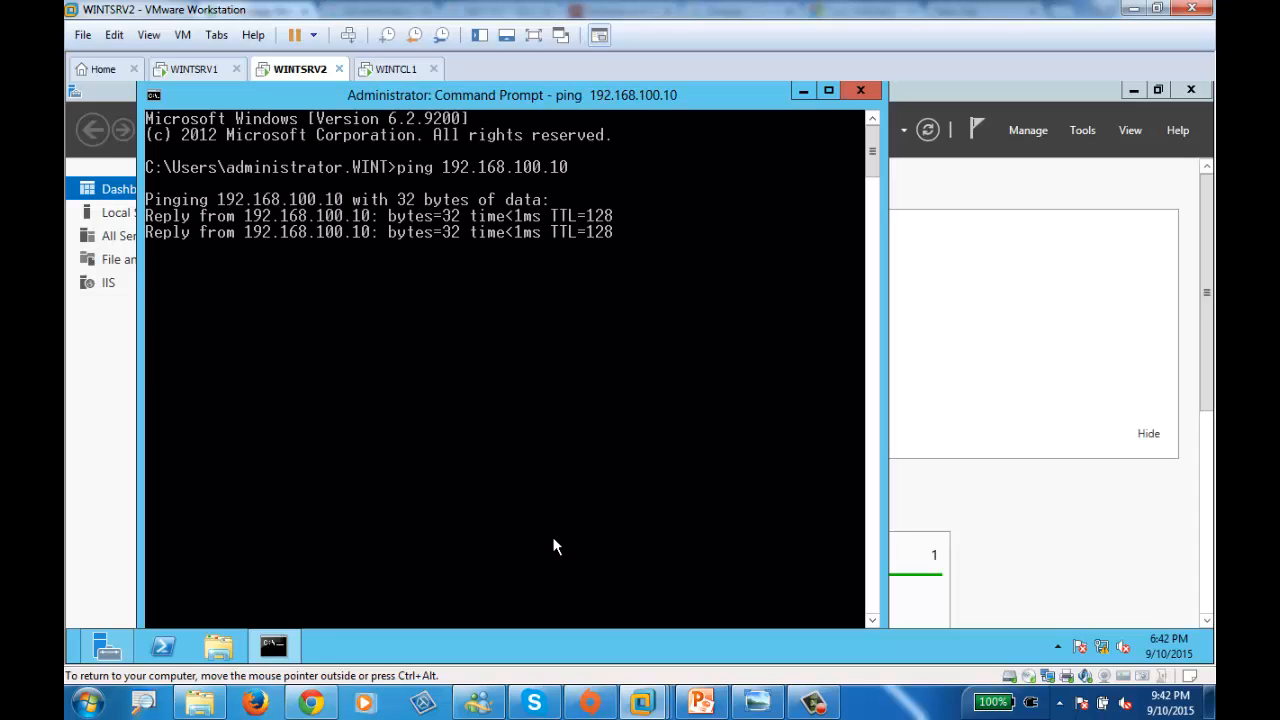
- Stop that ping and ping 192.168.100.30, which is unreachable
key(ctrl+c)
key(Up)
key(BackSpace)
key(BackSpace)
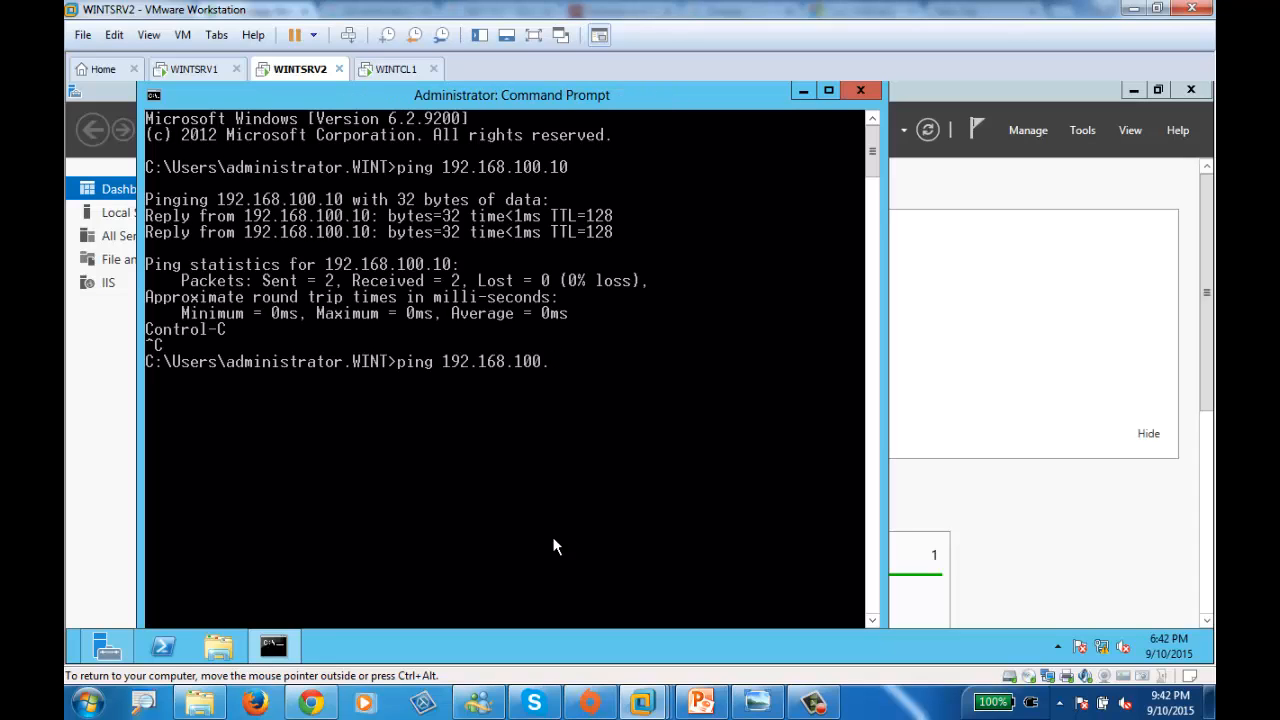
text(30)
key(Return)
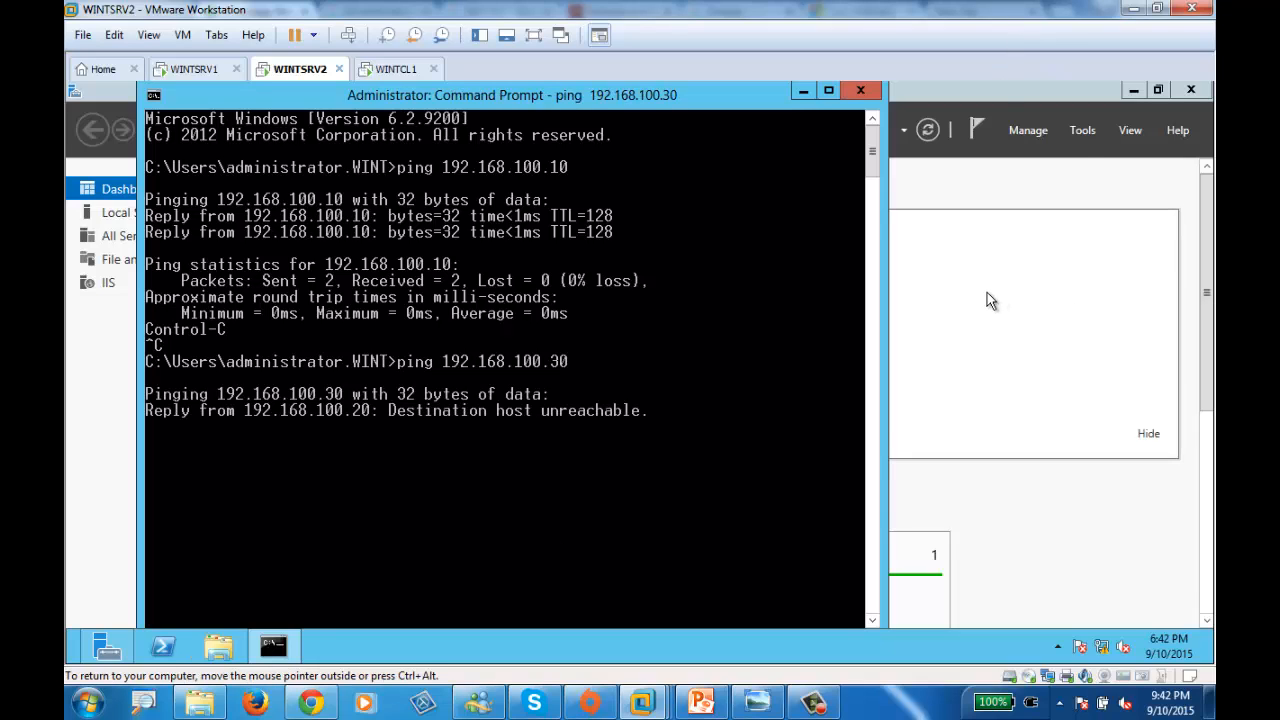
click(930, 374)
- Run ipconfig on WINTCL1 to show the client's IP addresses
click(390, 70)
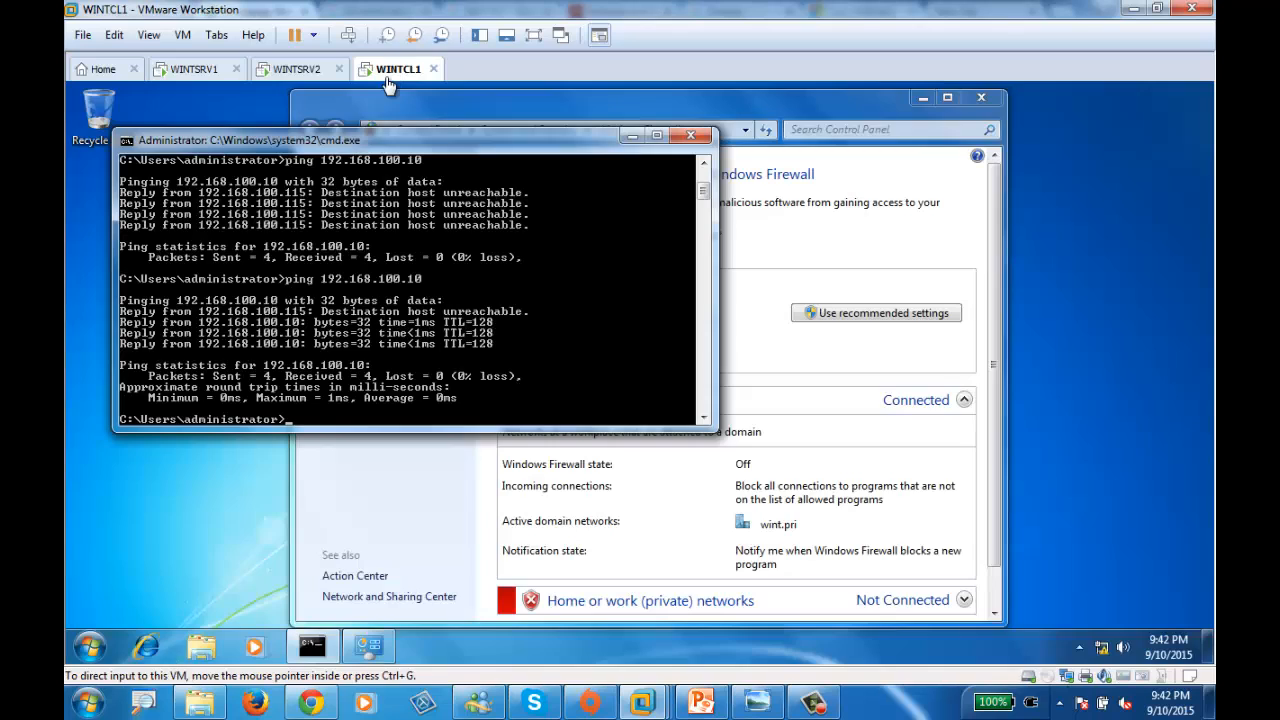
text(ipco)
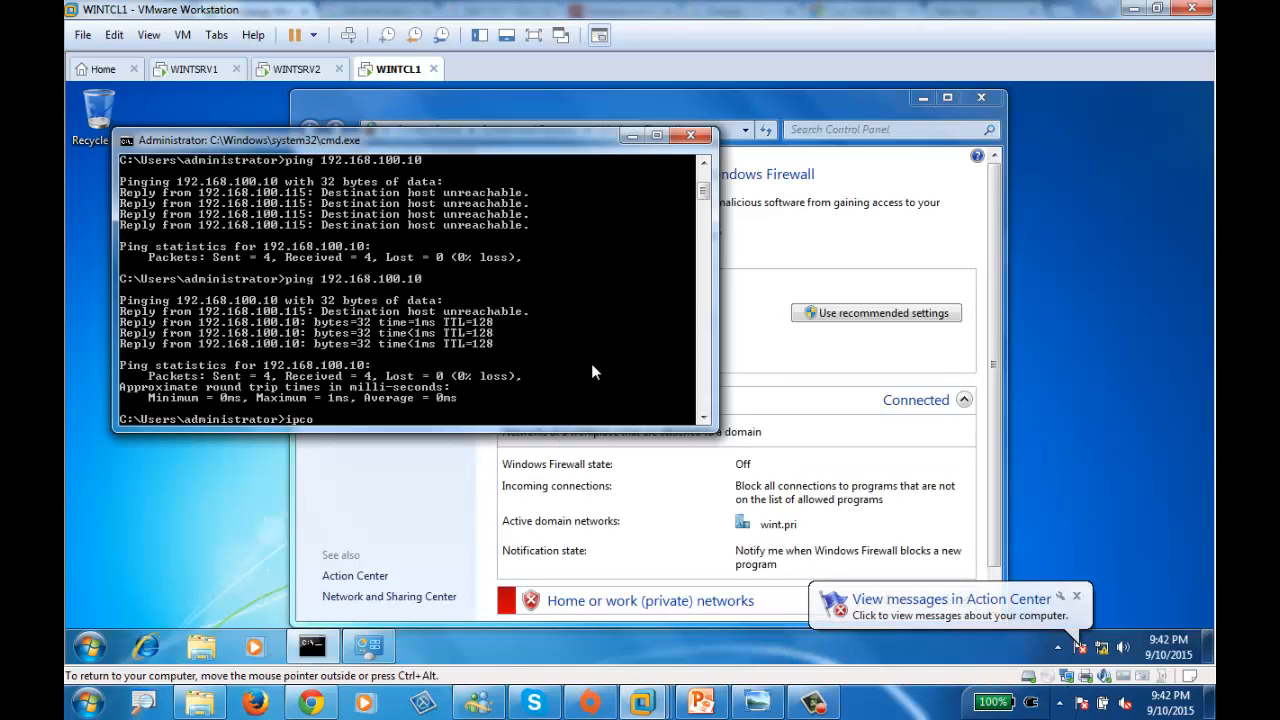
text(nf)
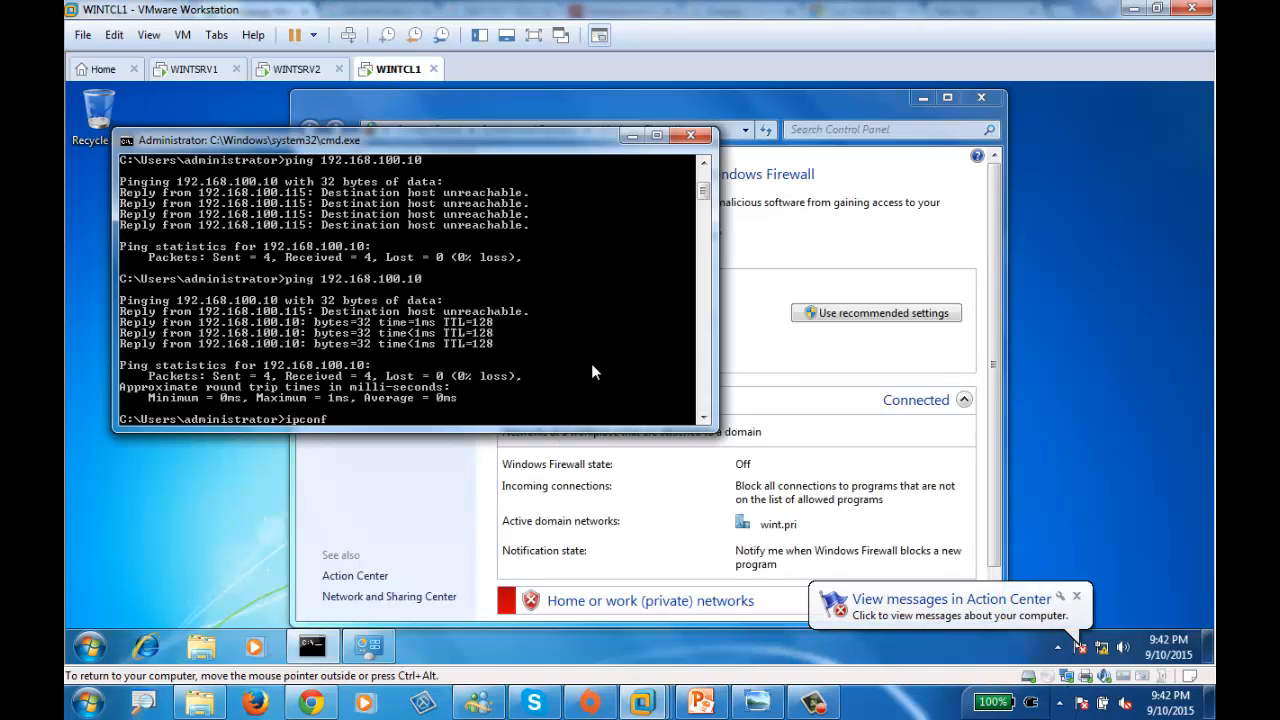
text(ig)
key(Return)
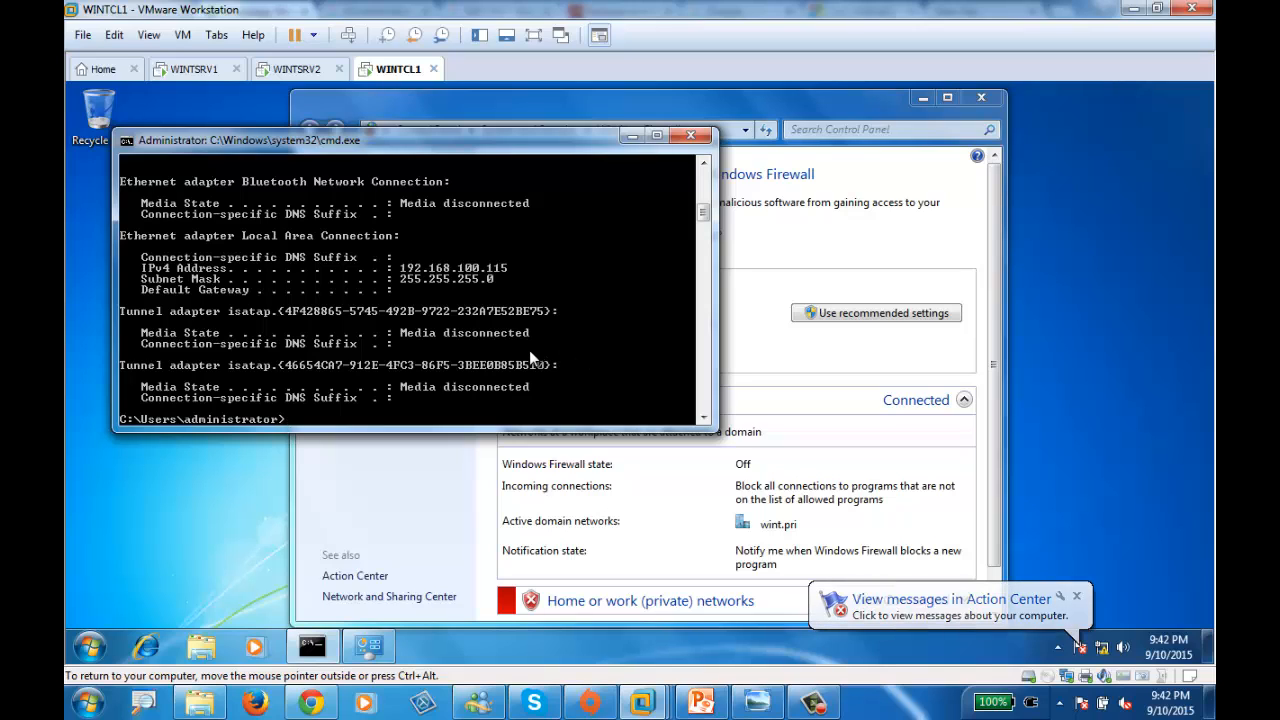
text(ipconf)
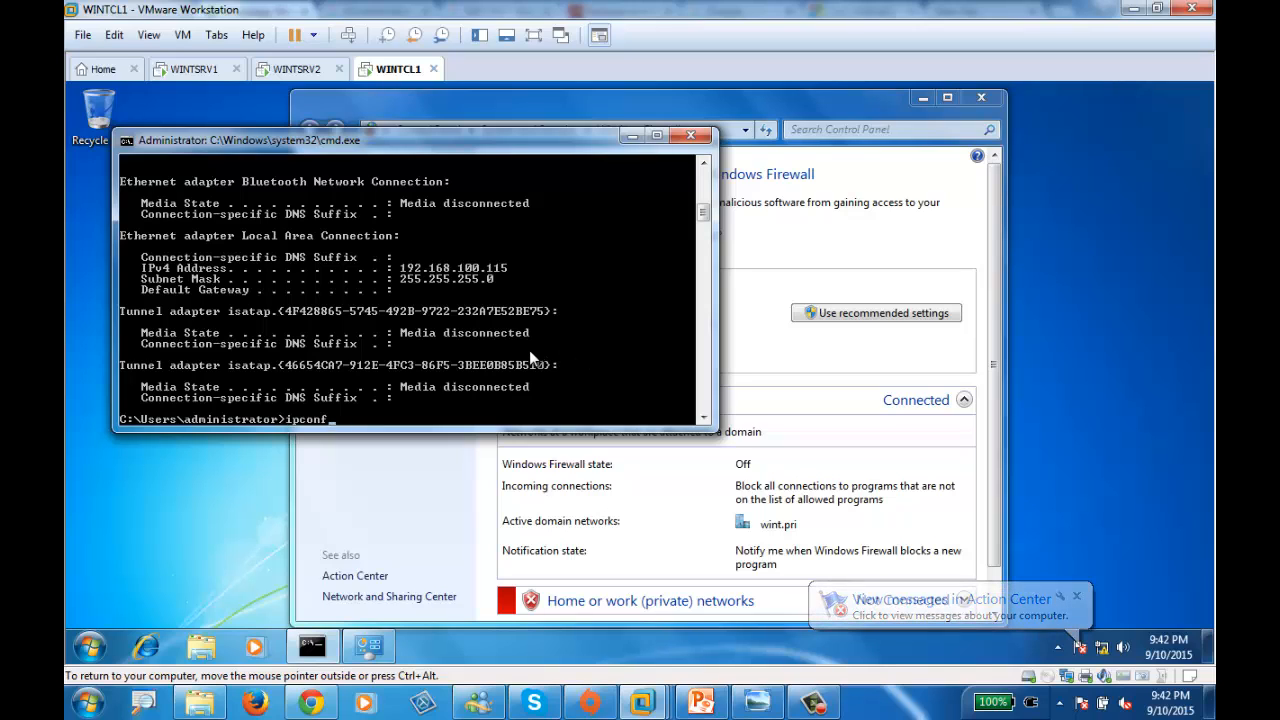
key(BackSpace)
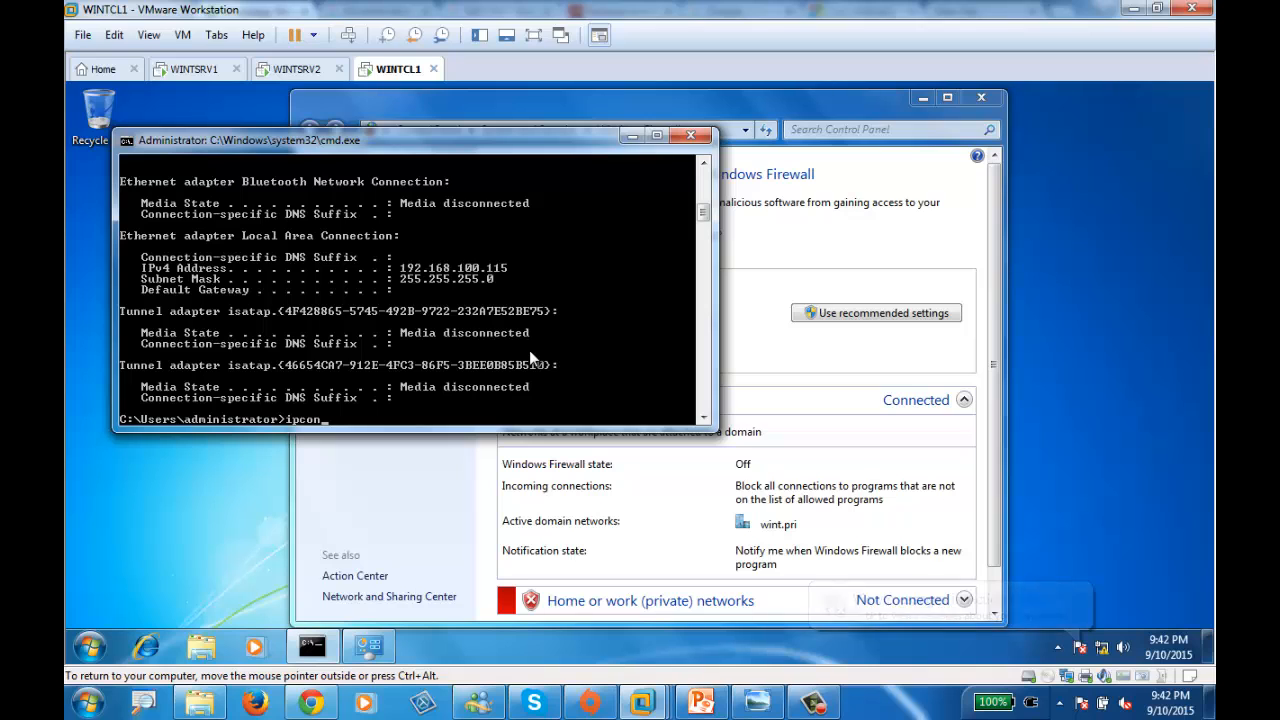
key(BackSpace)
key(BackSpace)
key(BackSpace)
key(BackSpace)
key(BackSpace)
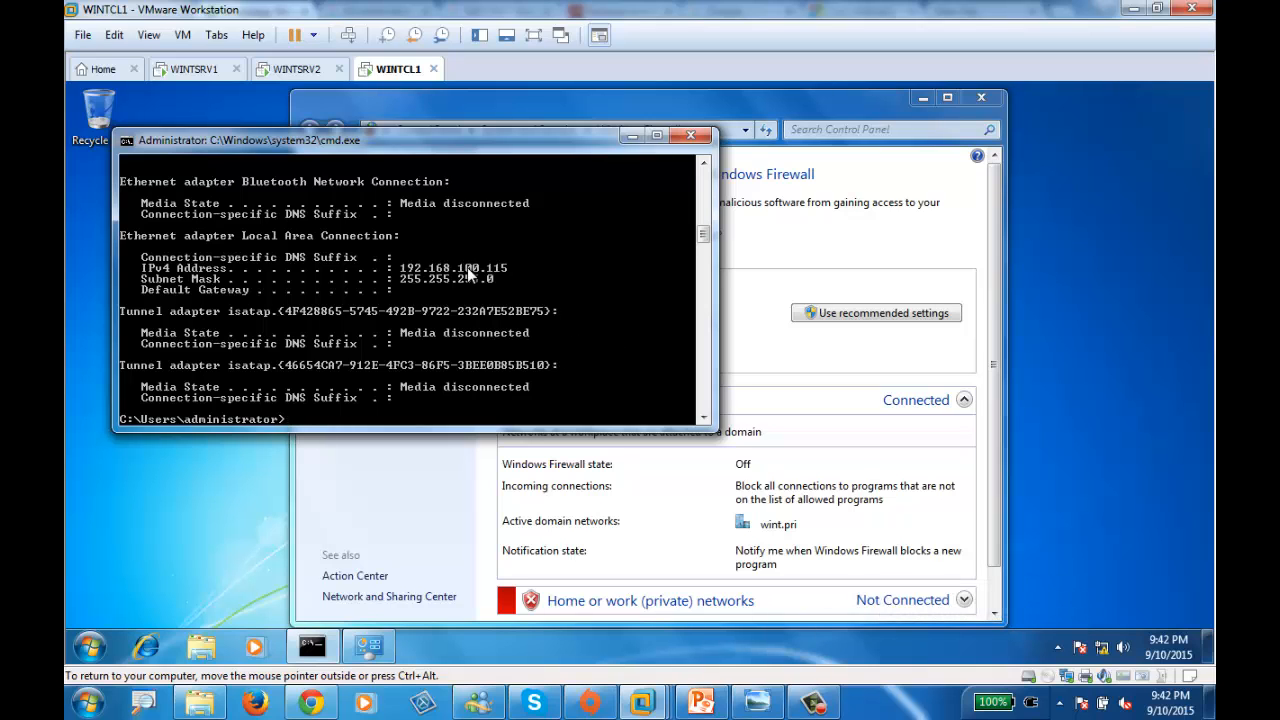
- Ping 192.168.100.115 from WINTSRV2, getting replies, then move the command prompt out of the way
click(290, 69)
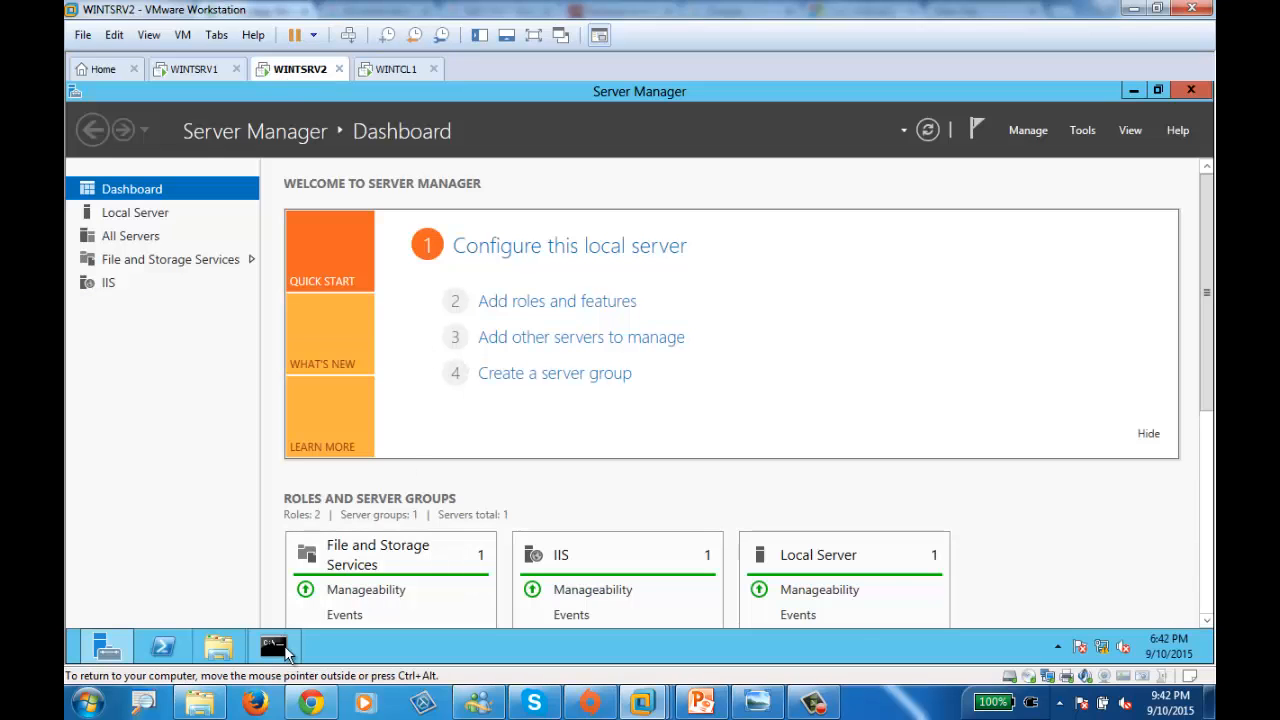
click(275, 648)
key(Up)
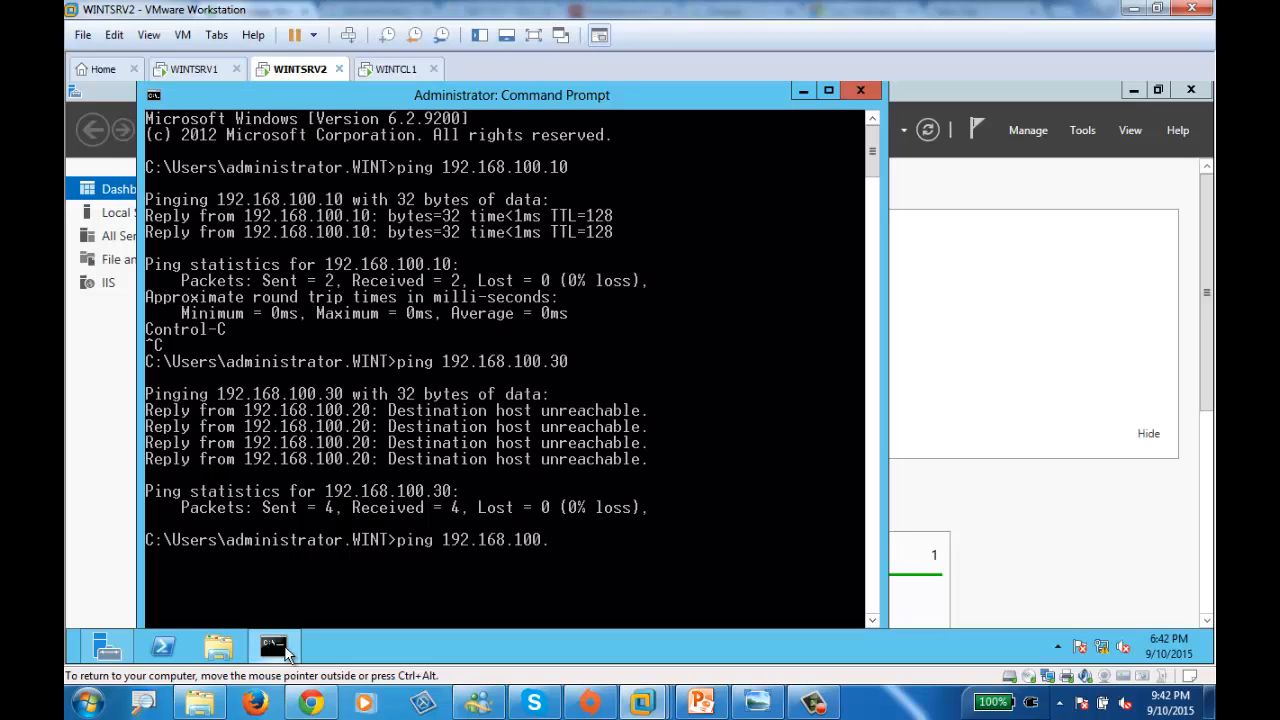
text(5)
key(Return)
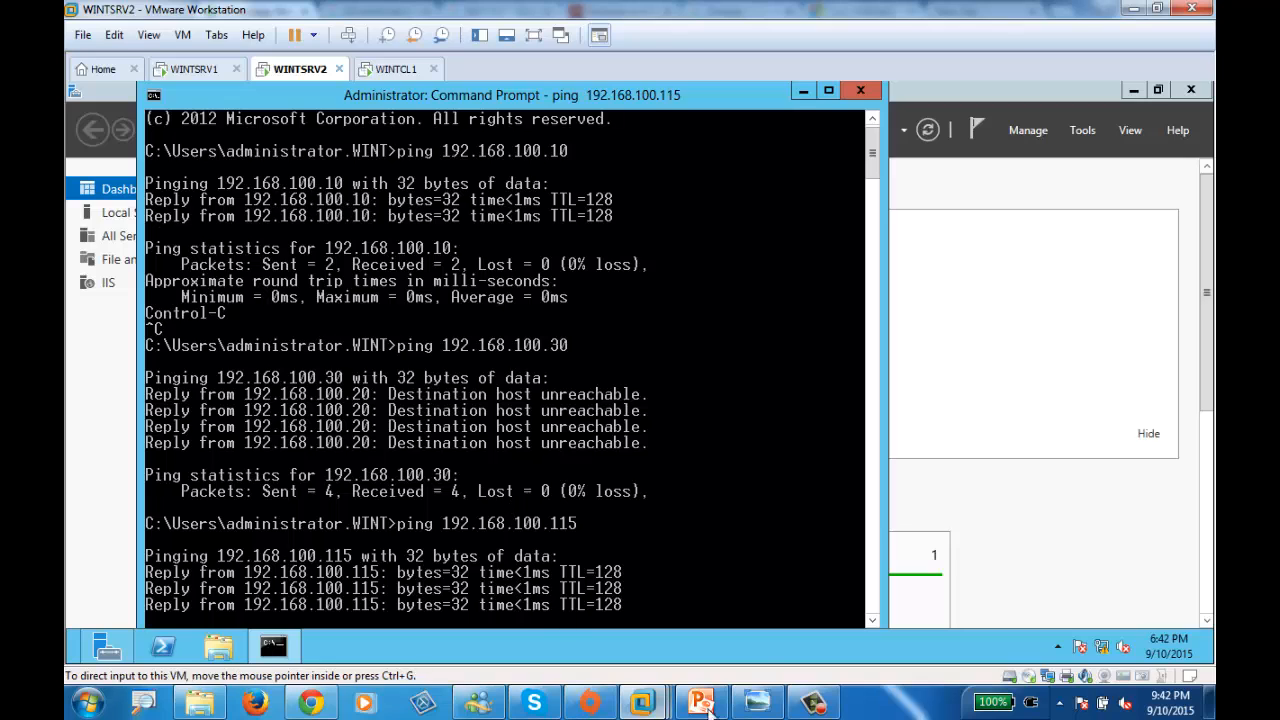
click(815, 705)
click(1122, 627)
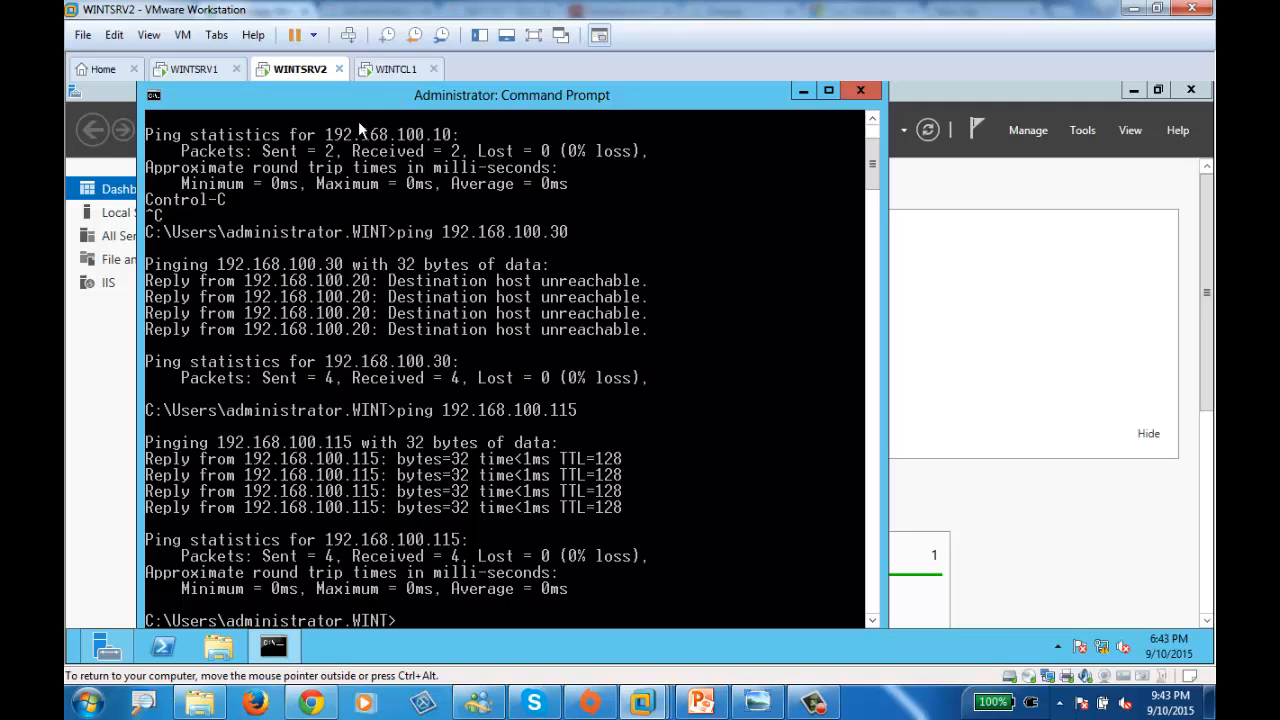
drag(405, 89, 533, 102)
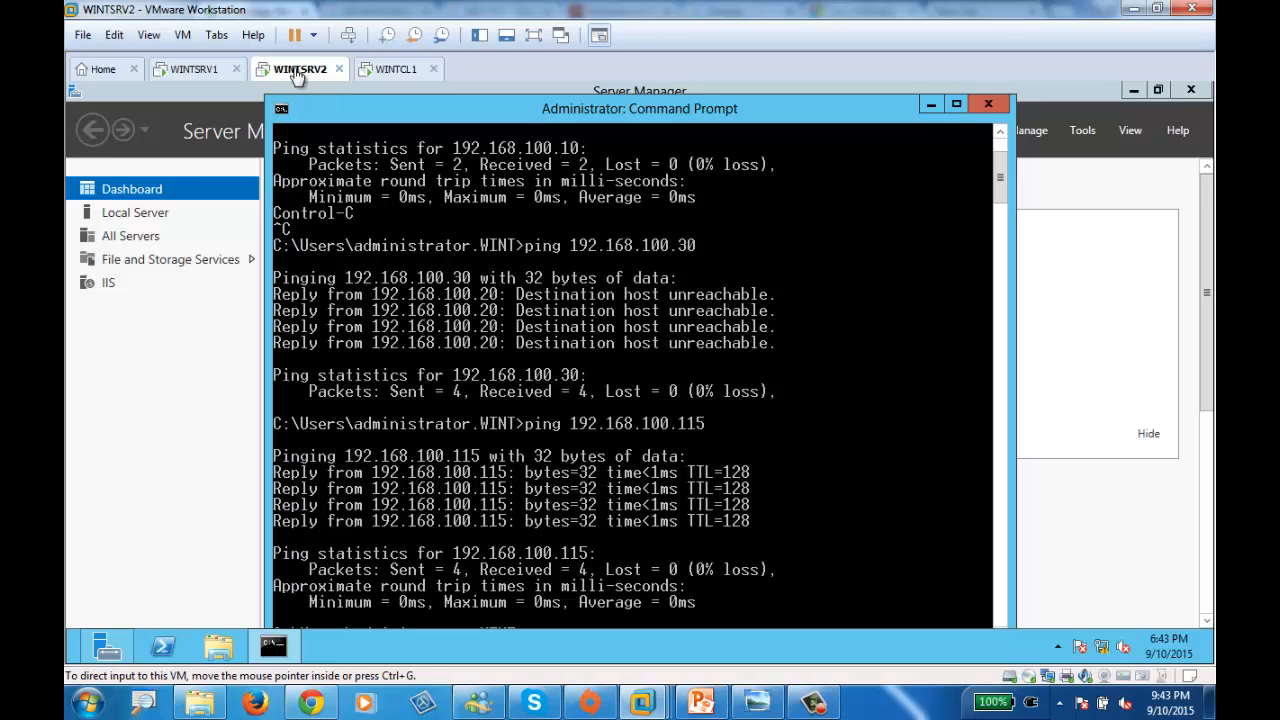
click(930, 106)
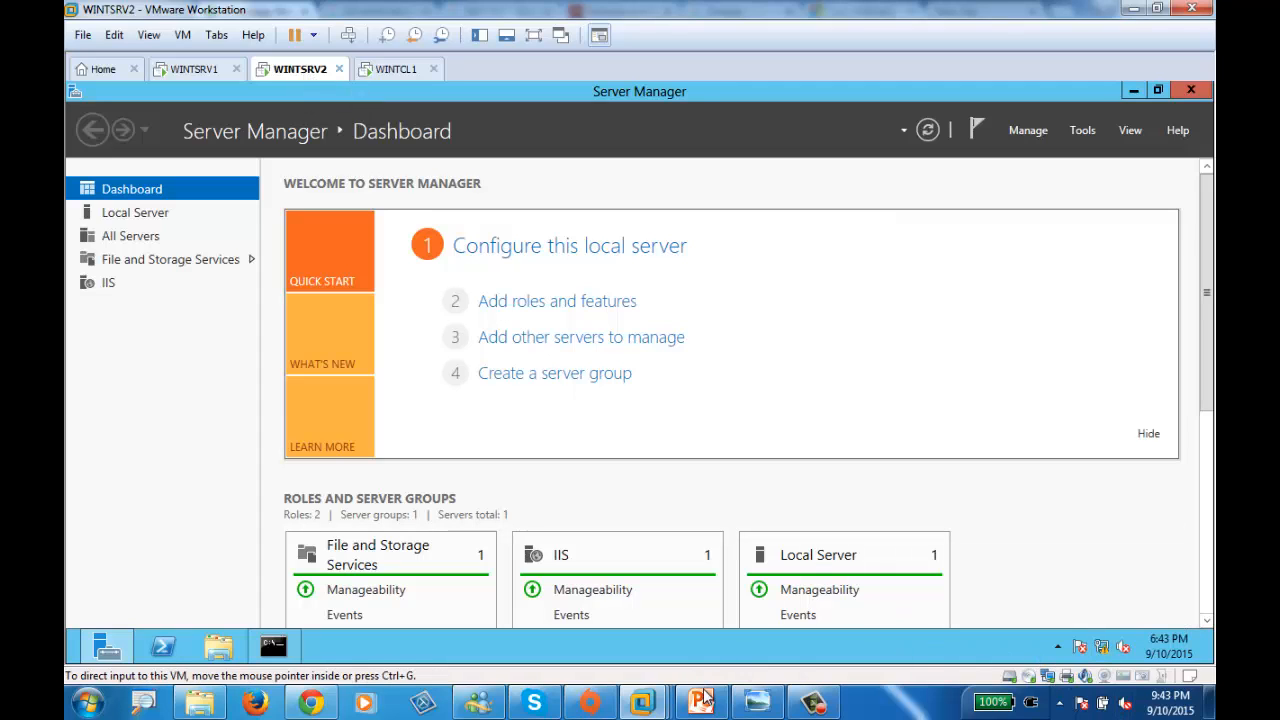
click(757, 703)
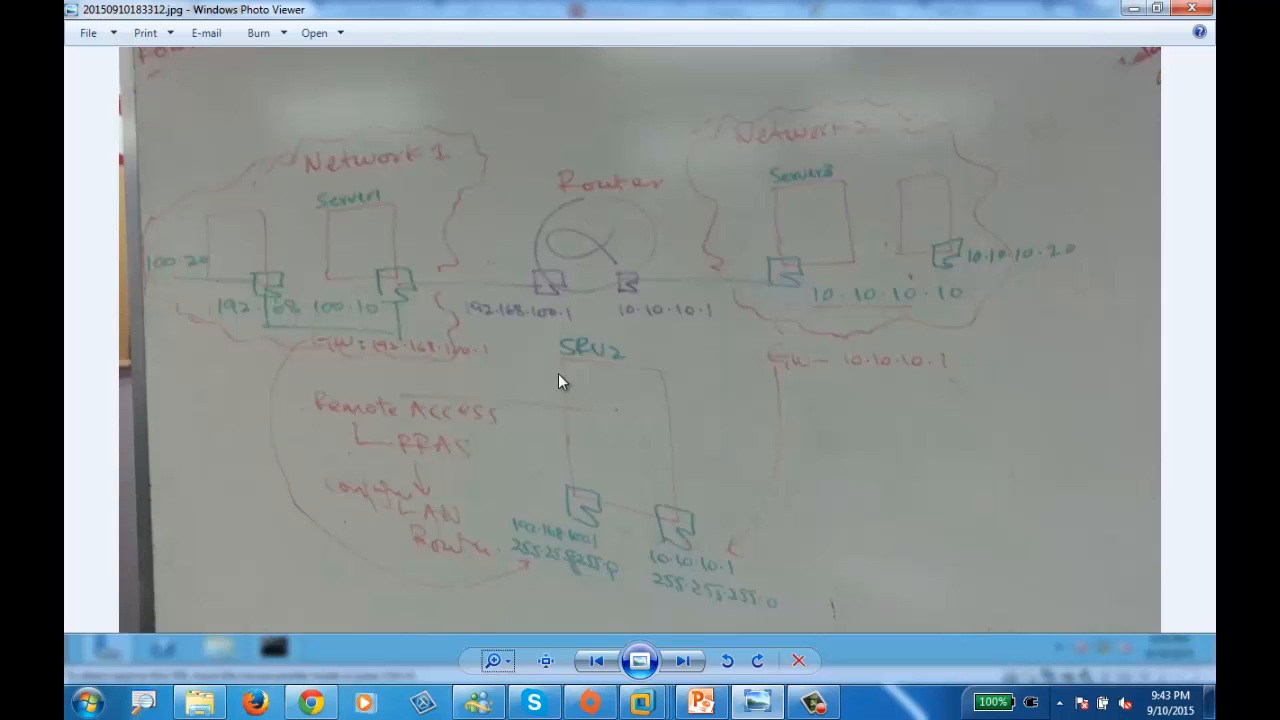
click(1136, 14)
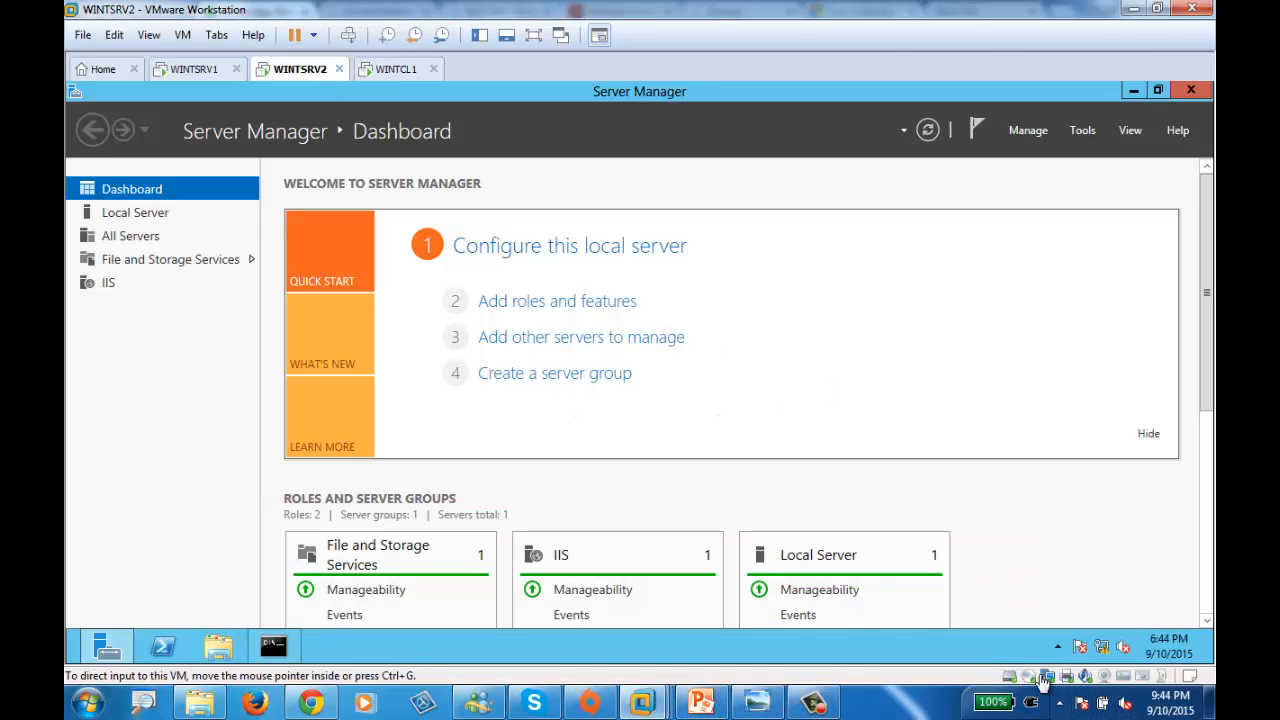
- Add a second network adapter set to Host-only to WINTSRV2 and save the settings
click(1043, 681)
click(880, 596)
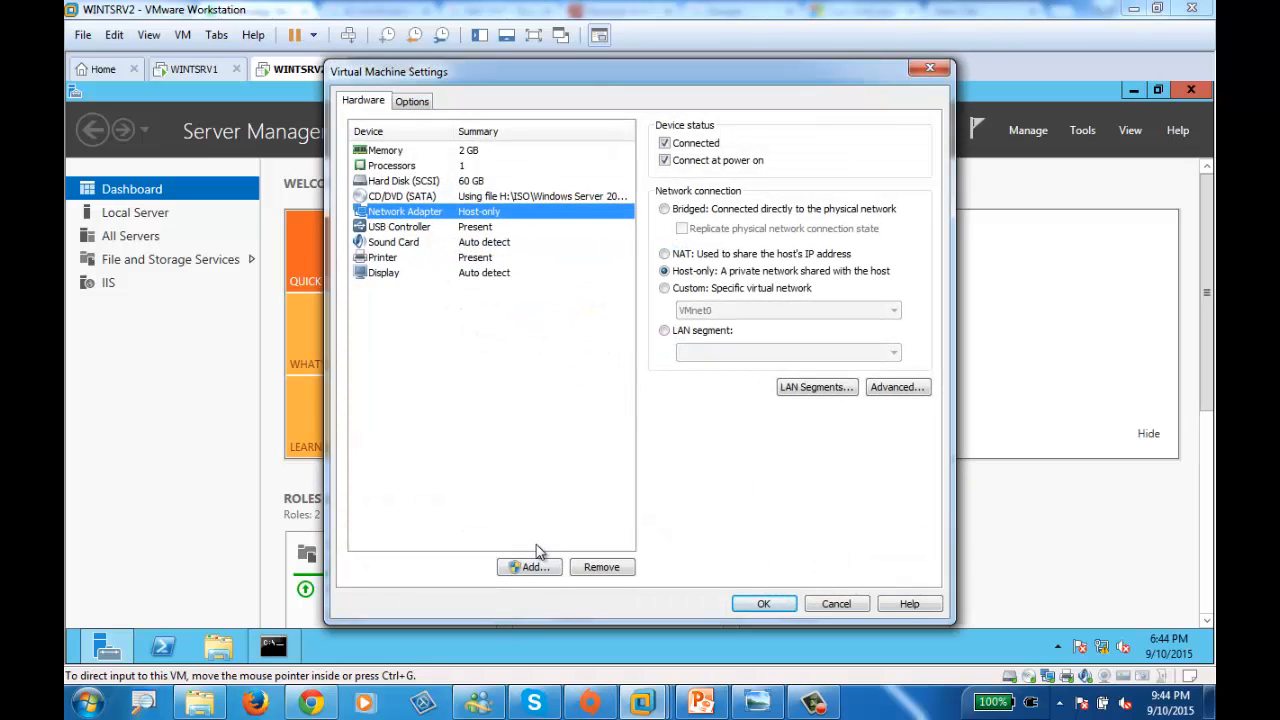
click(530, 568)
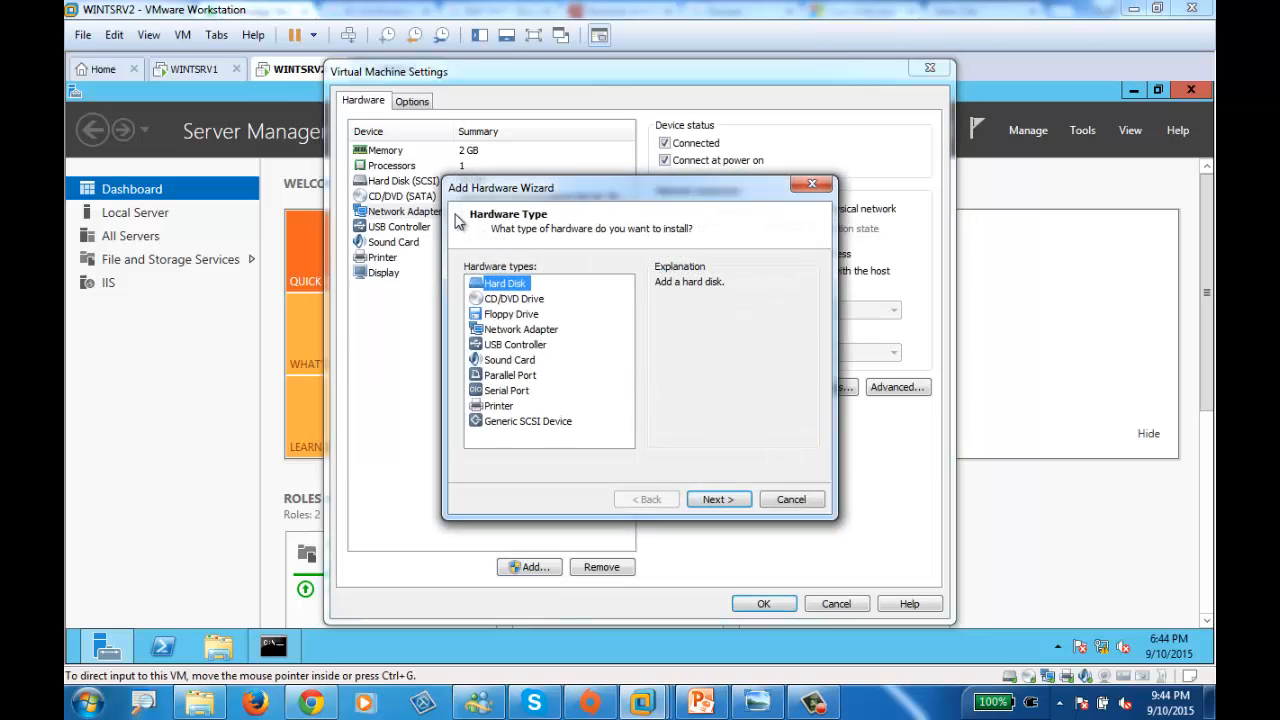
click(522, 330)
click(717, 499)
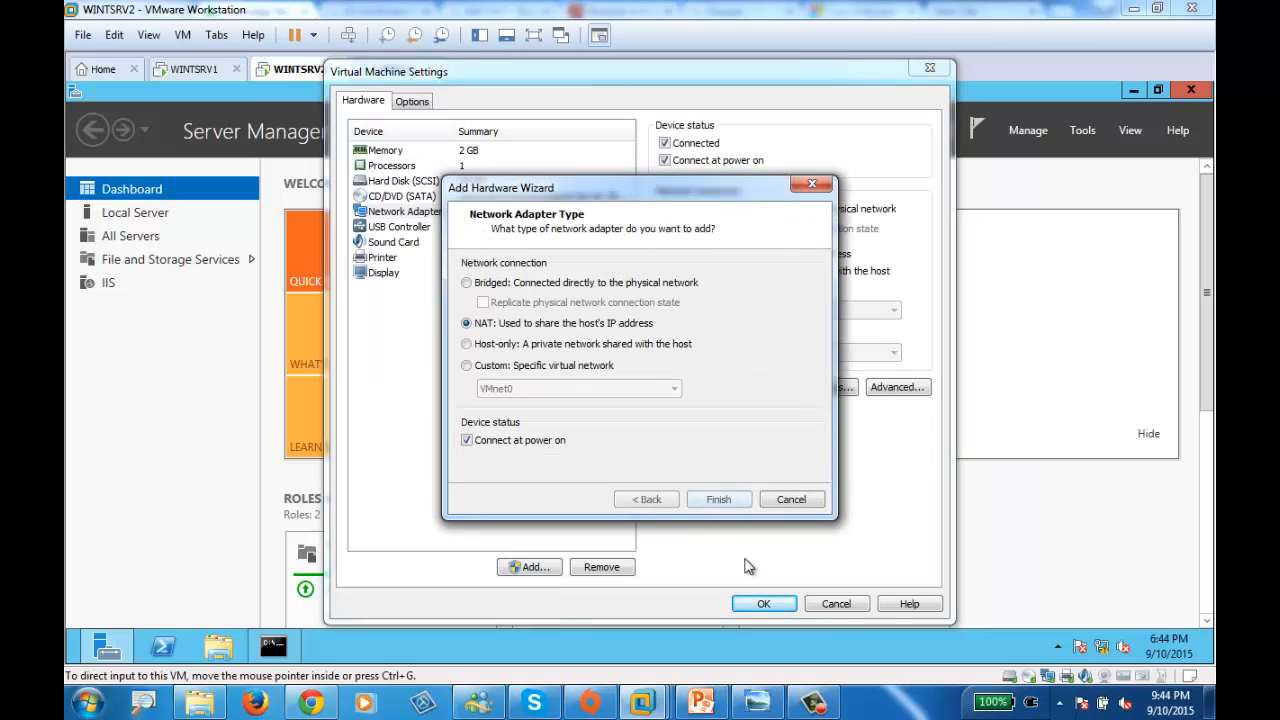
click(505, 344)
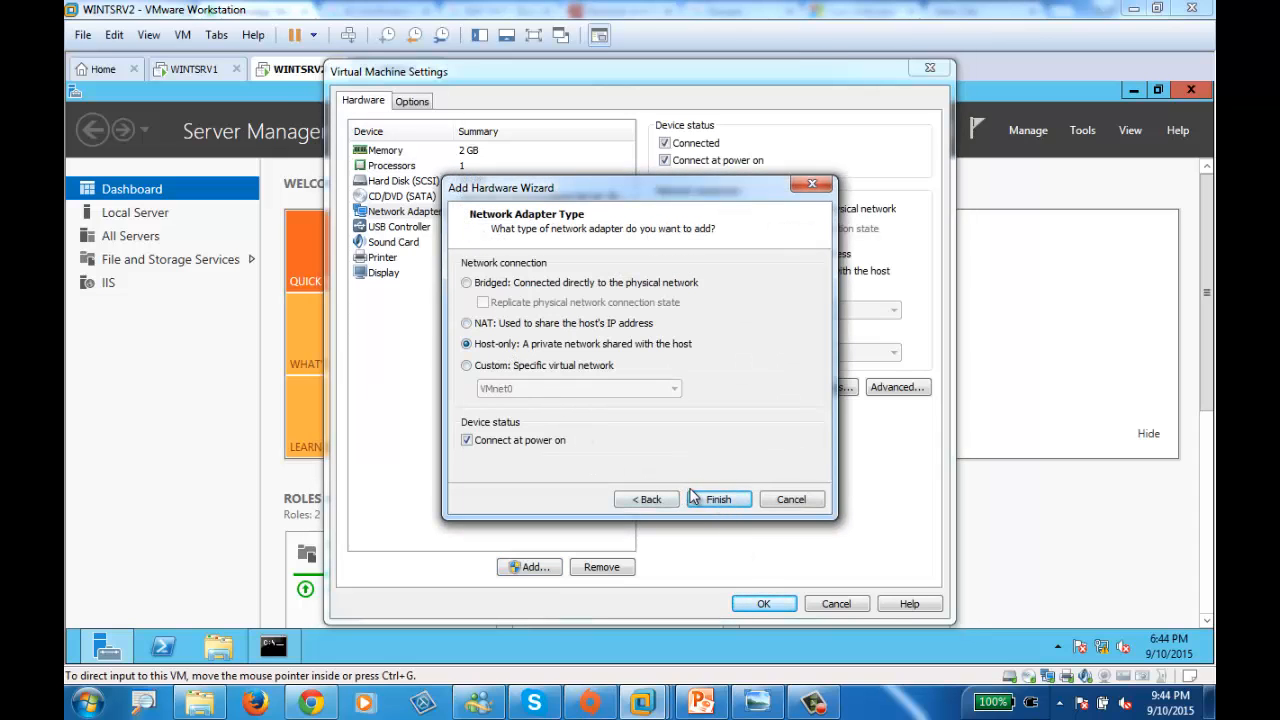
click(718, 499)
click(763, 604)
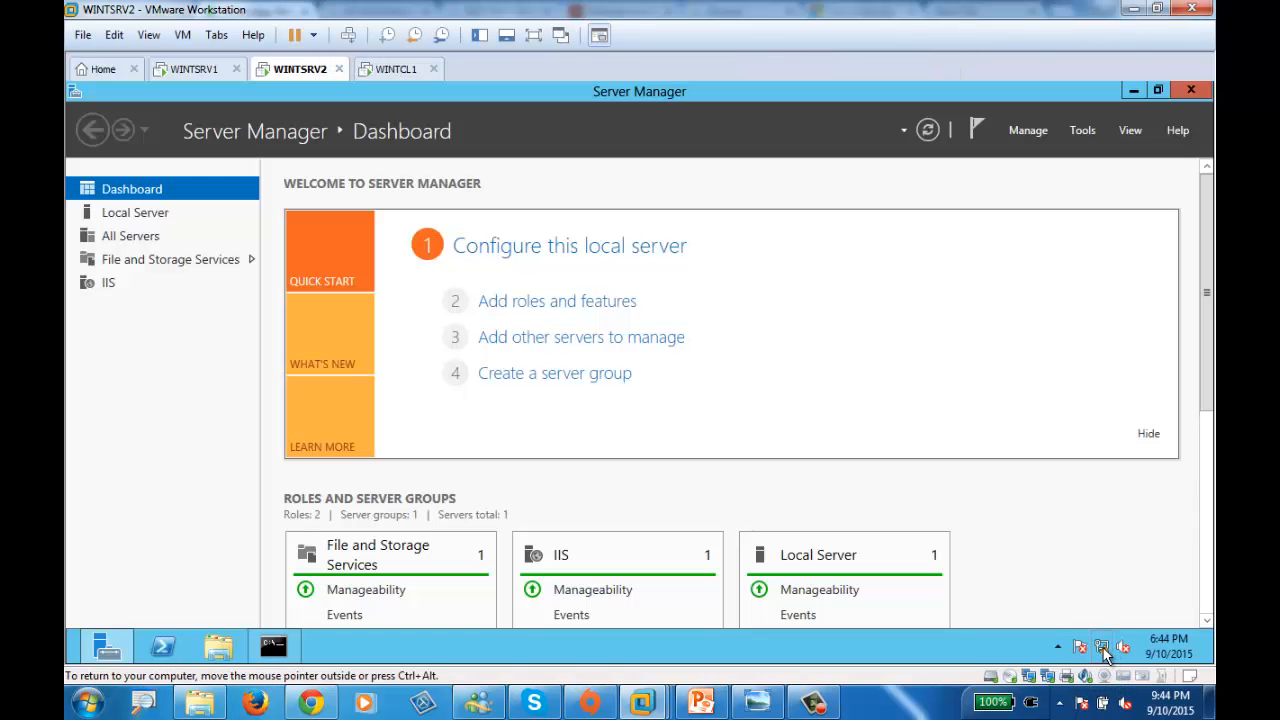
- Open WINTSRV2's Network Connections list, which now includes Ethernet1
right_click(1105, 652)
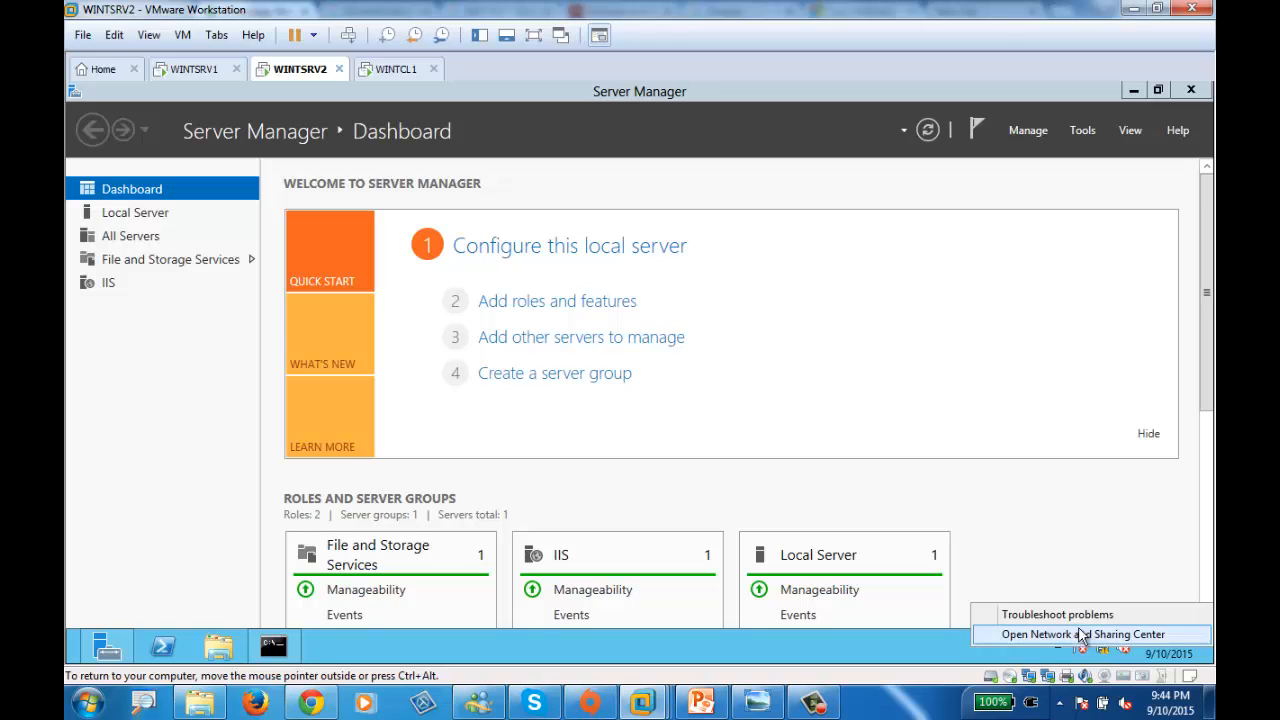
click(1128, 614)
click(857, 529)
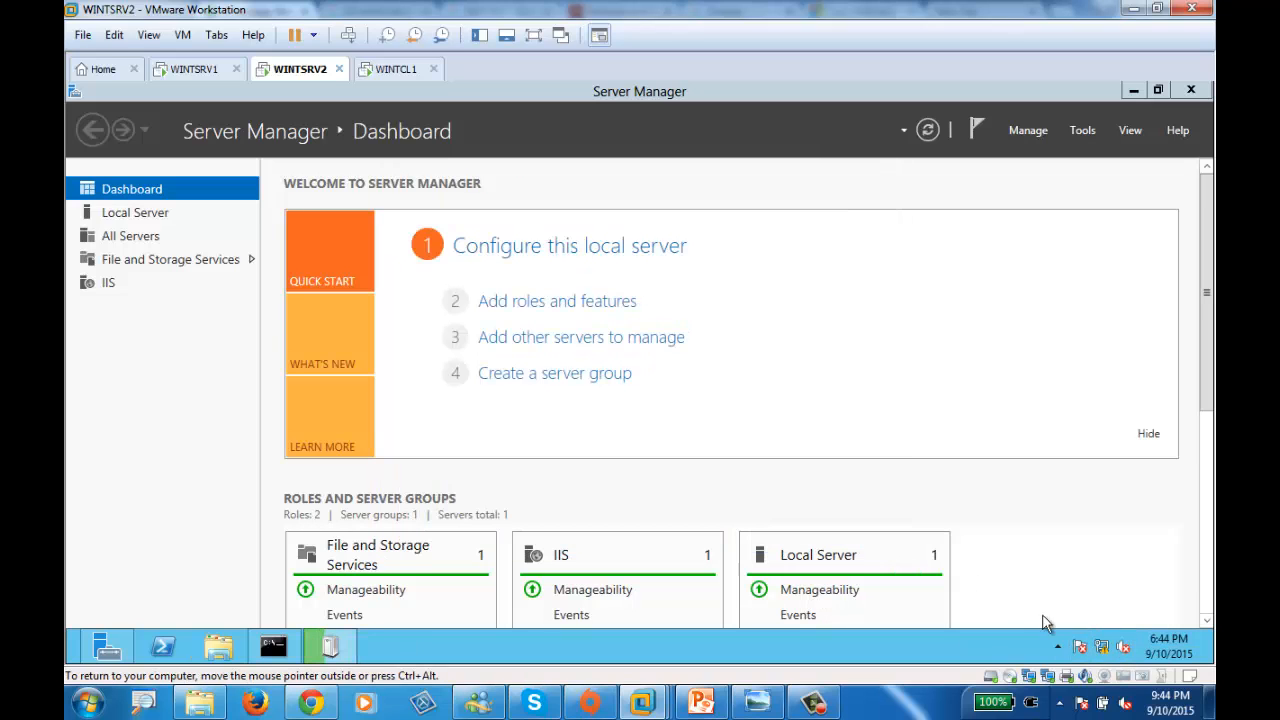
right_click(1103, 650)
click(1090, 633)
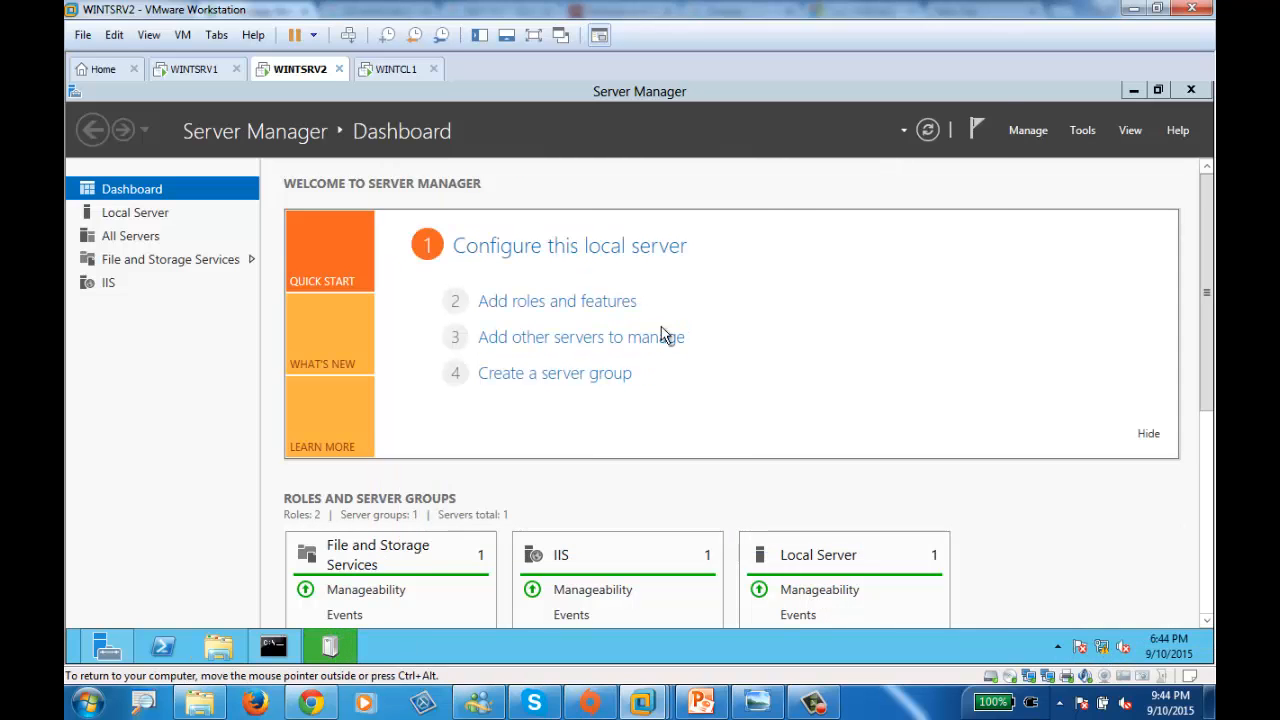
click(385, 202)
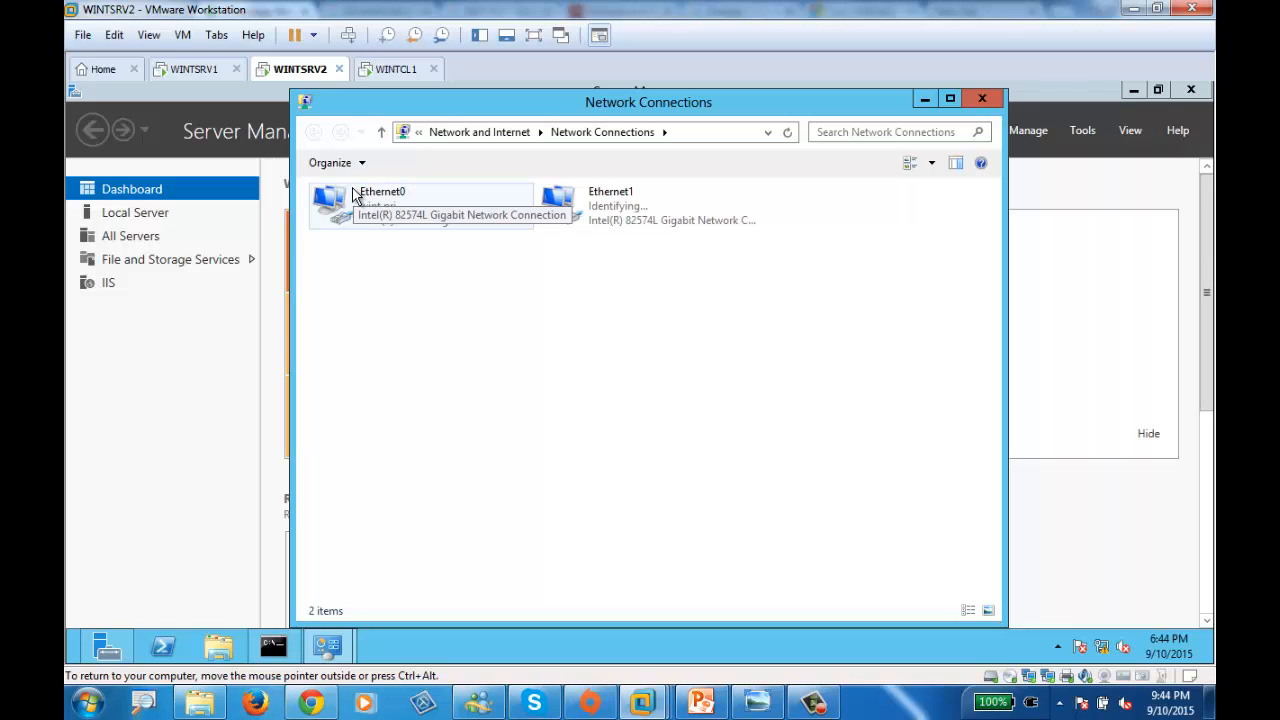
- Open Ethernet0's properties, then view WINTSRV1's IPv4 settings: 192.168.100.10, mask 255.255.255.0
double_click(357, 195)
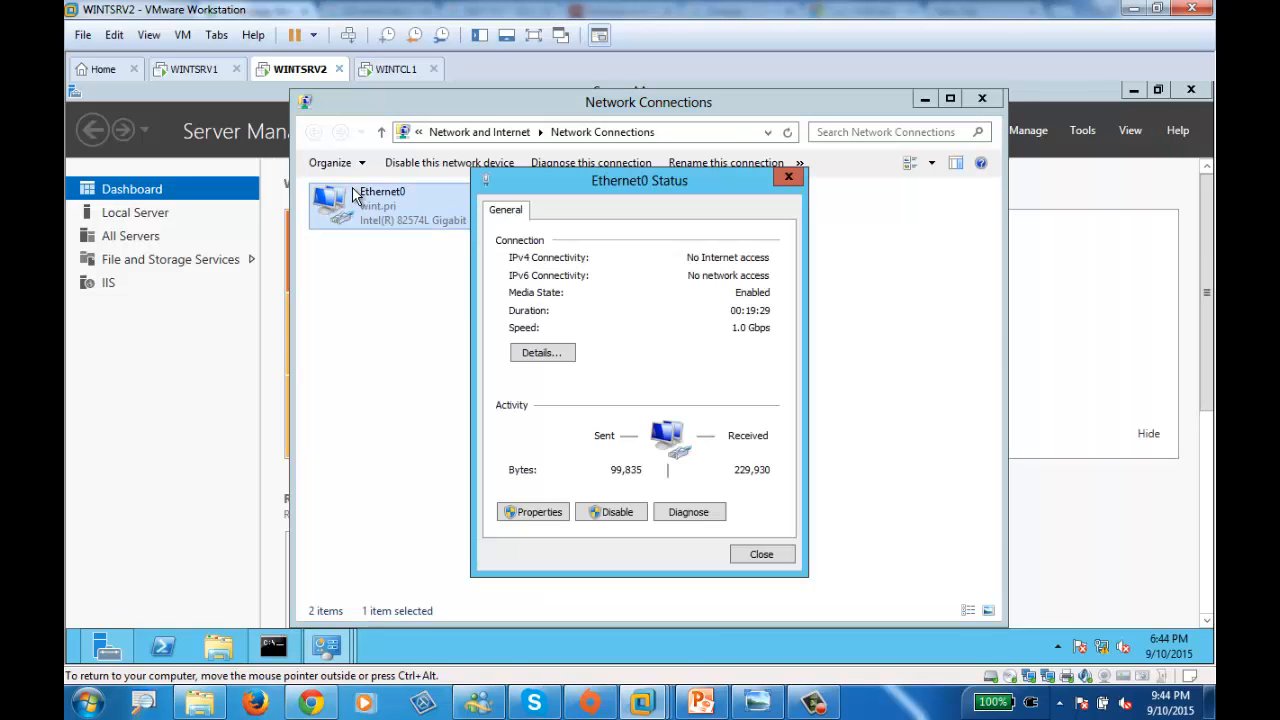
click(545, 514)
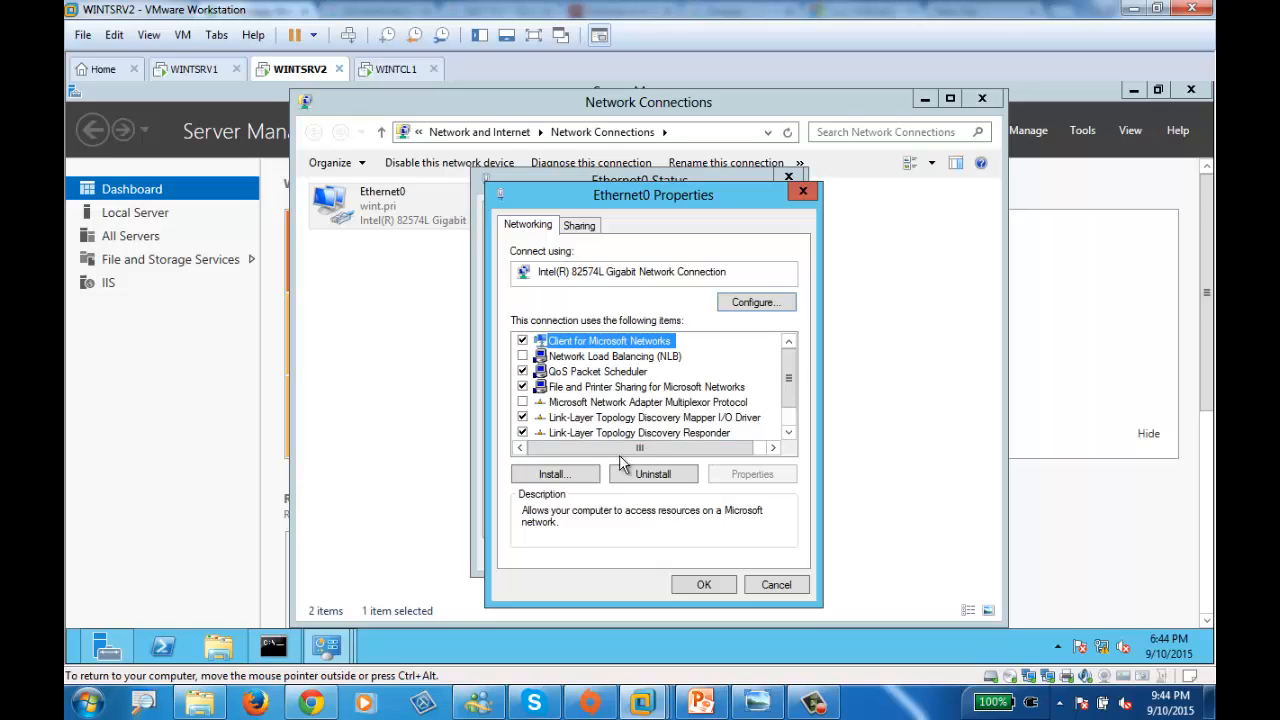
drag(788, 378, 788, 395)
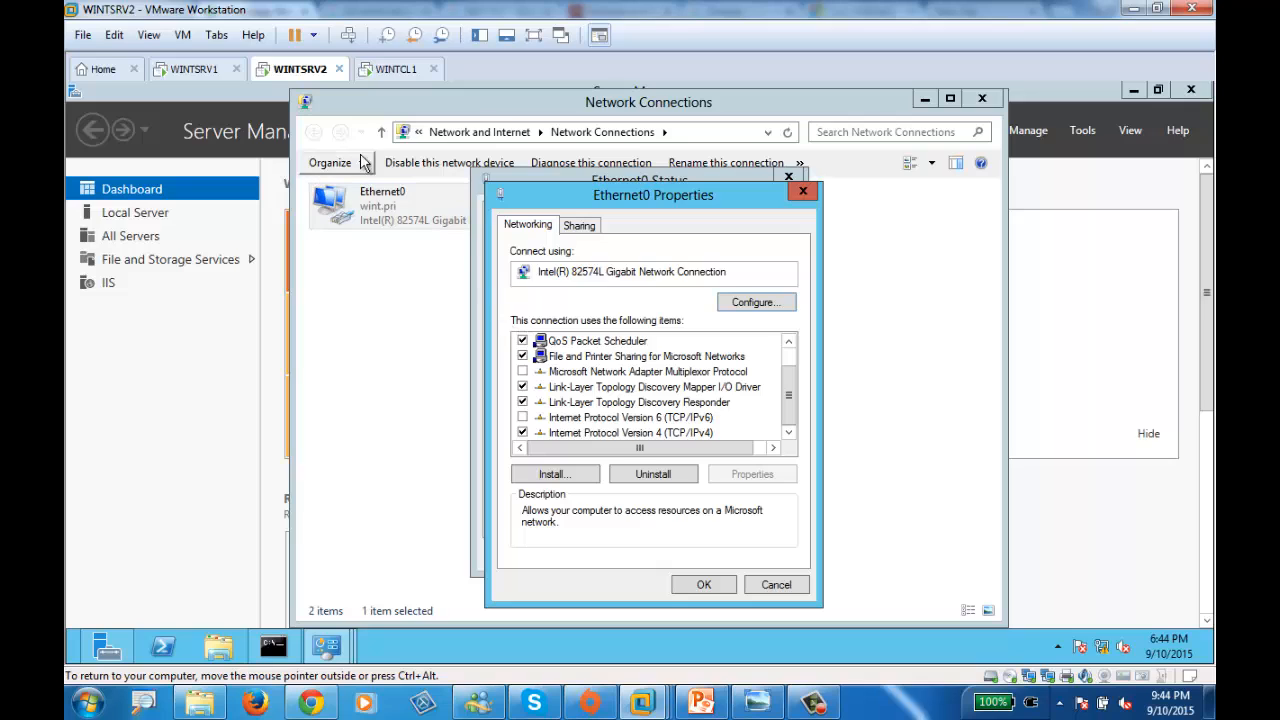
click(196, 78)
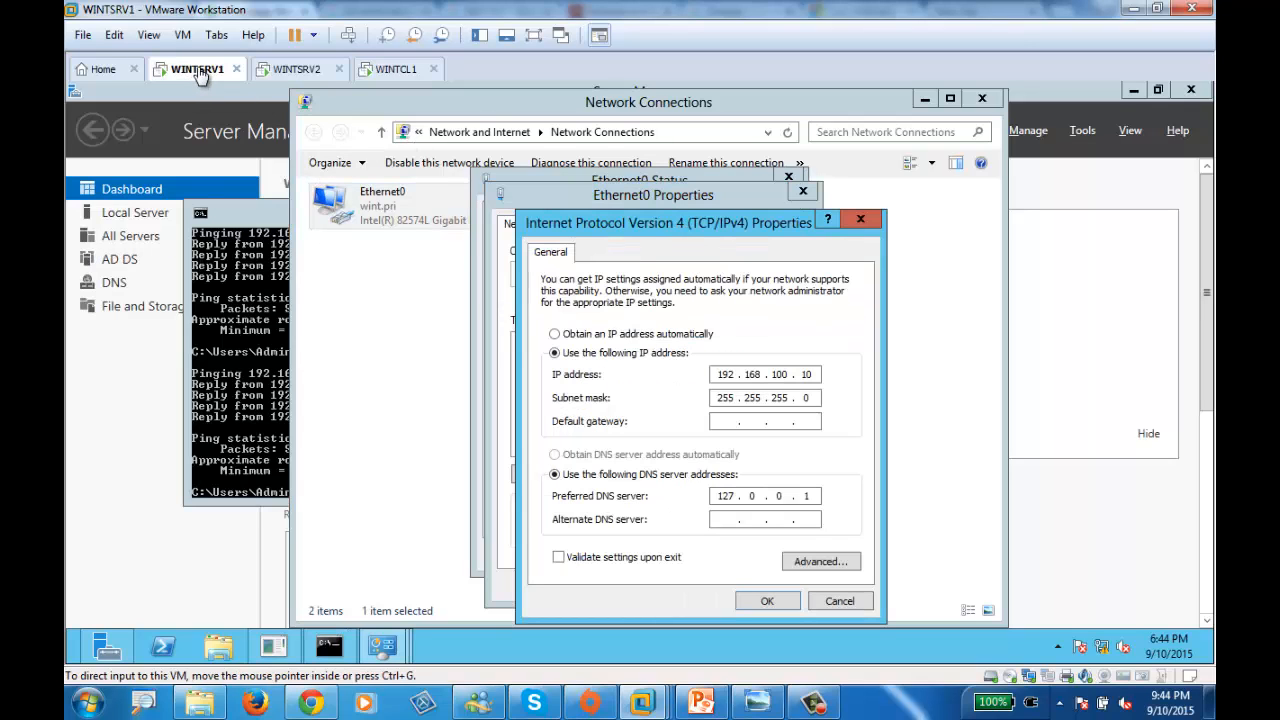
- Maximize WINTSRV1's command prompt and run a continuous ping -t to 192.168.100.20
click(237, 410)
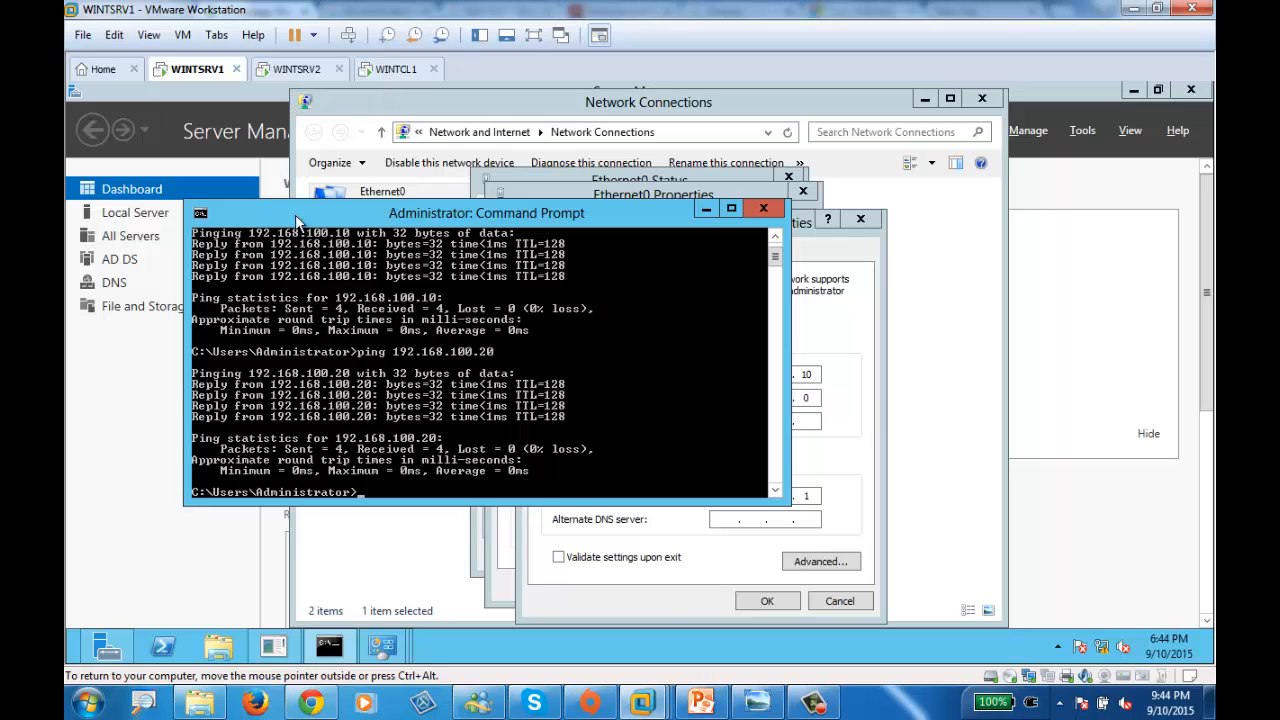
double_click(416, 216)
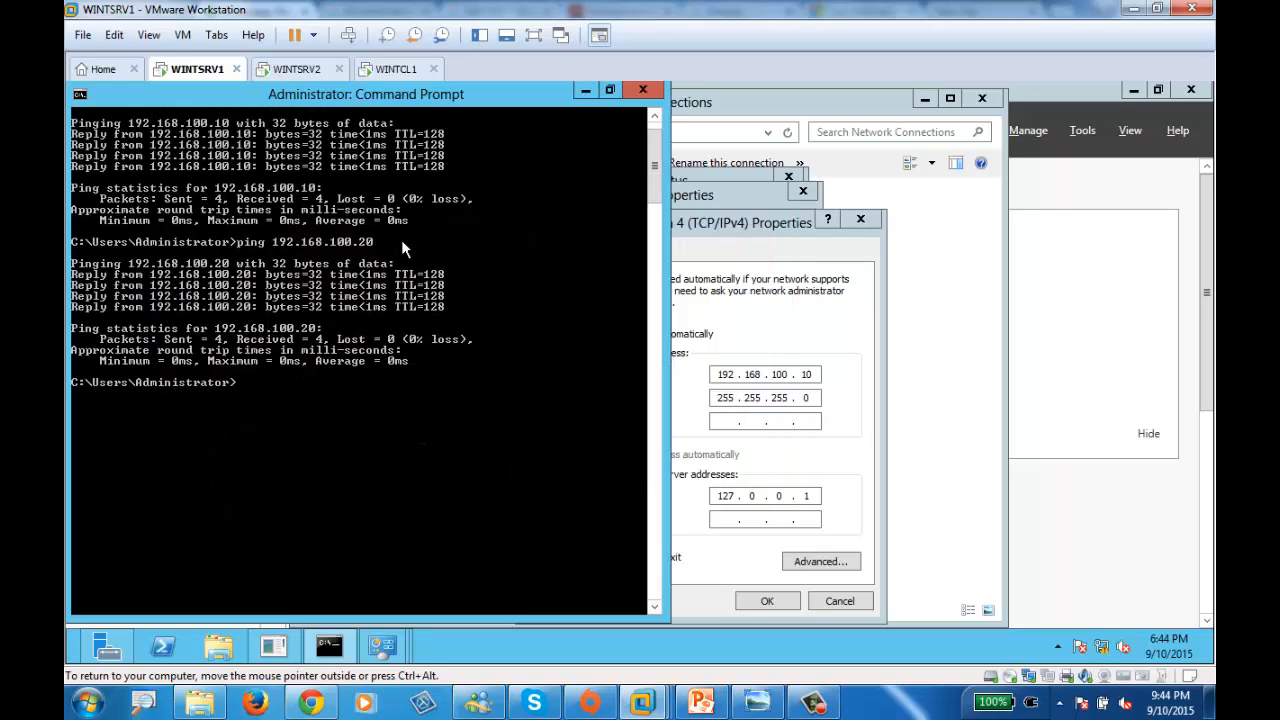
text(ping -t 192.168.)
text(100.20)
key(Return)
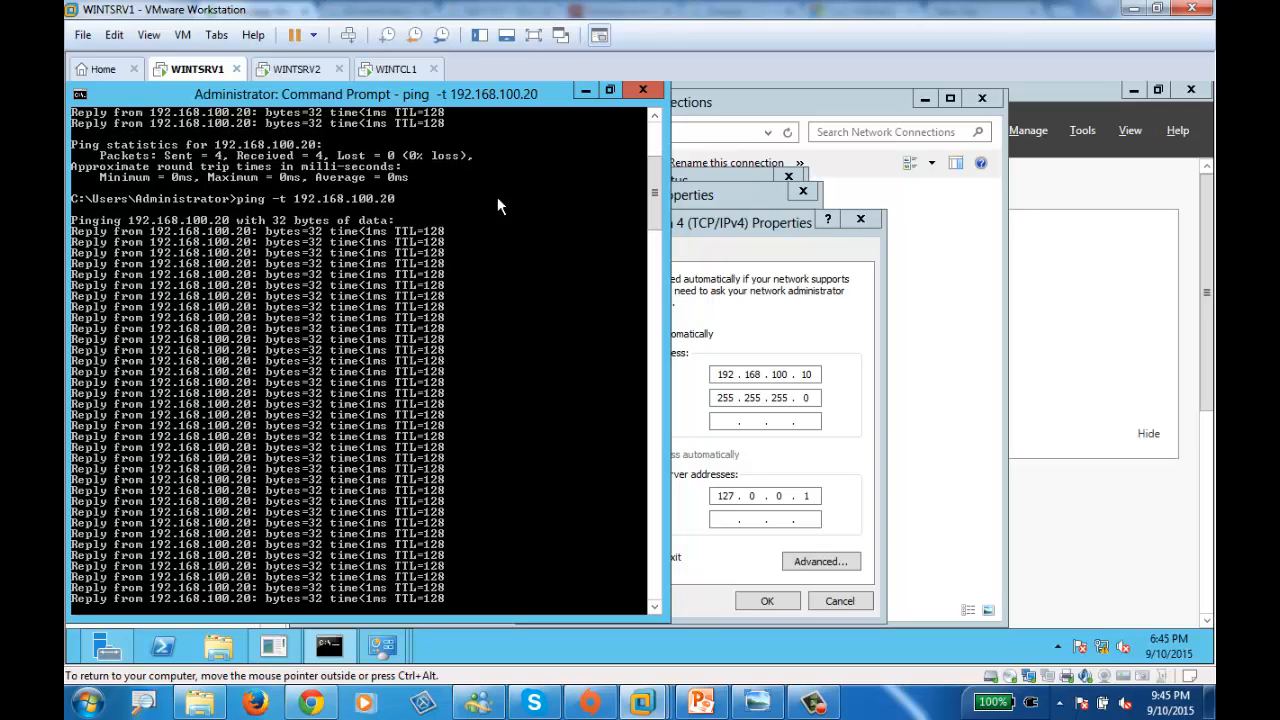
- Close WINTSRV2's Ethernet0 Properties and Status dialogs to return to Network Connections
click(297, 69)
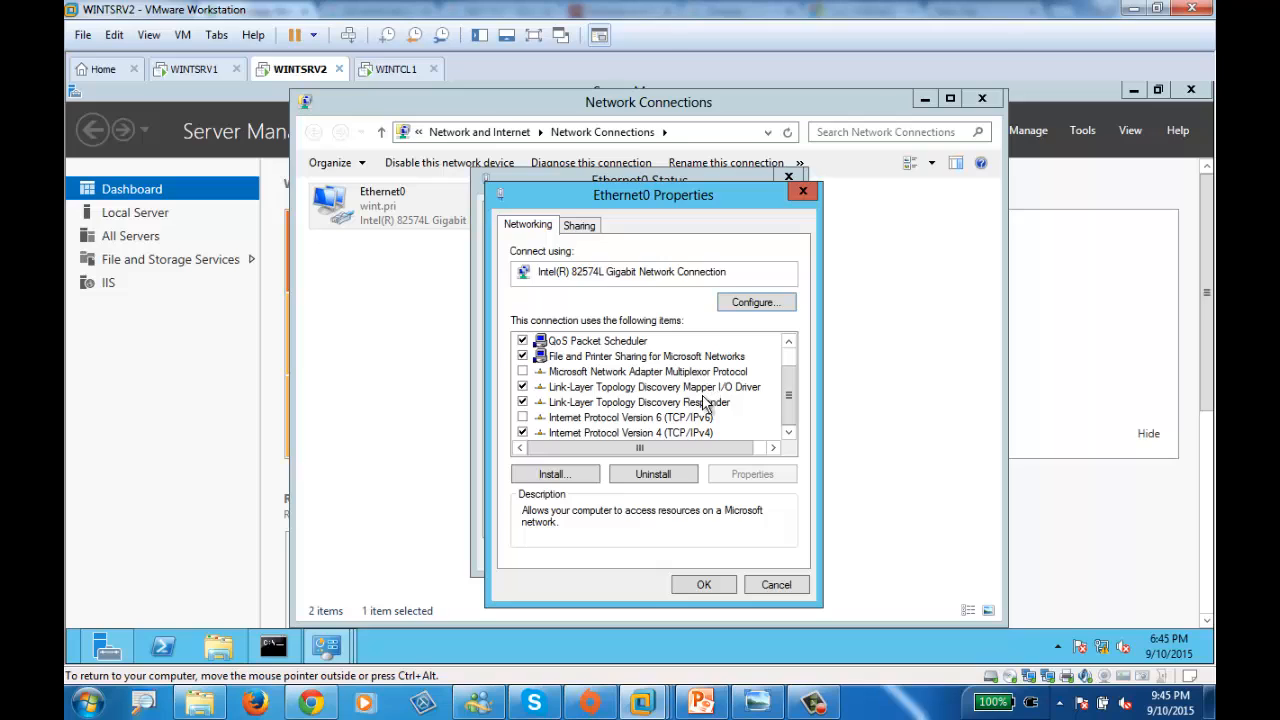
click(802, 190)
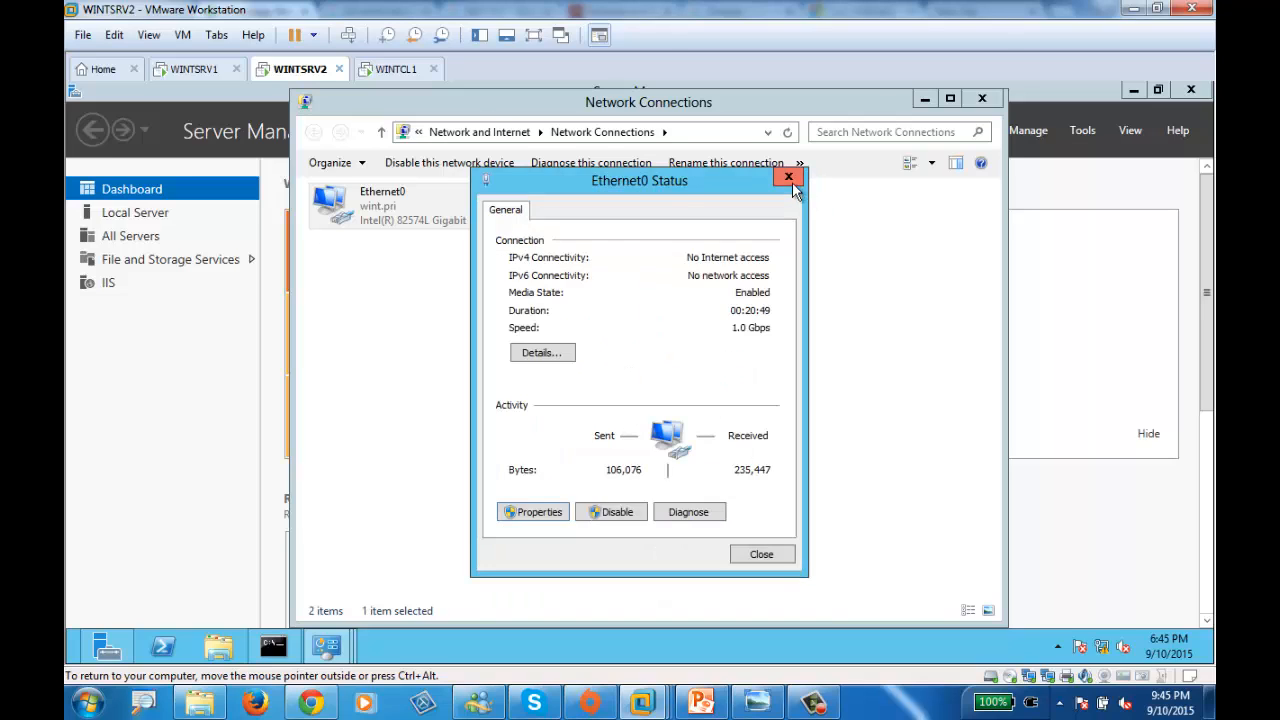
click(788, 177)
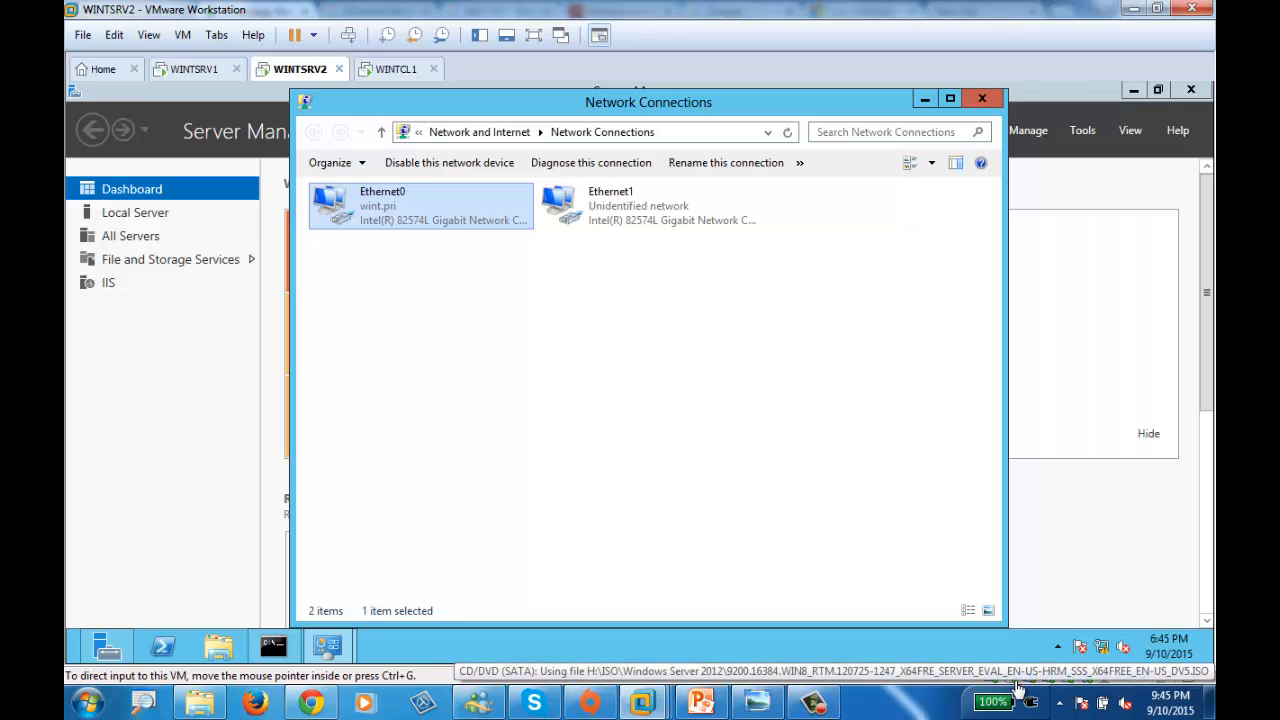
- Change WINTSRV2's Ethernet0 IPv4 address to 192.168.100.1, checking it against the whiteboard diagram
double_click(343, 203)
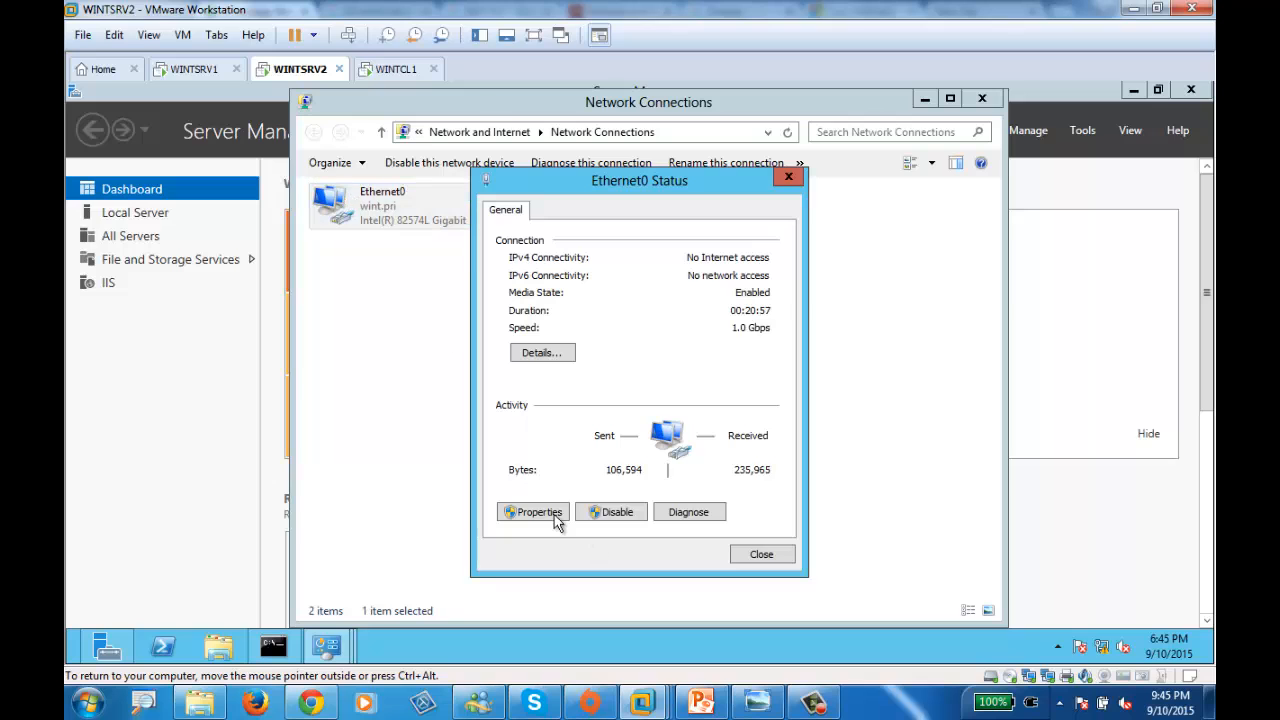
click(535, 512)
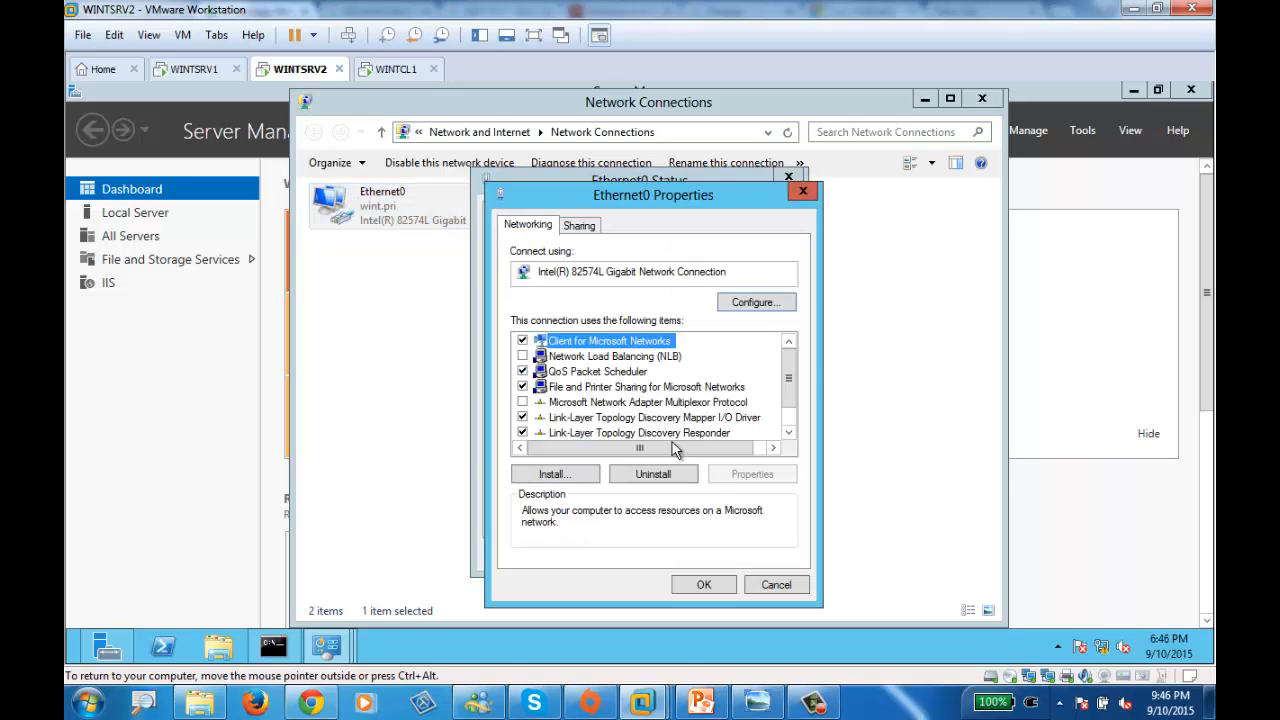
scroll(786, 390, down, 1)
double_click(645, 432)
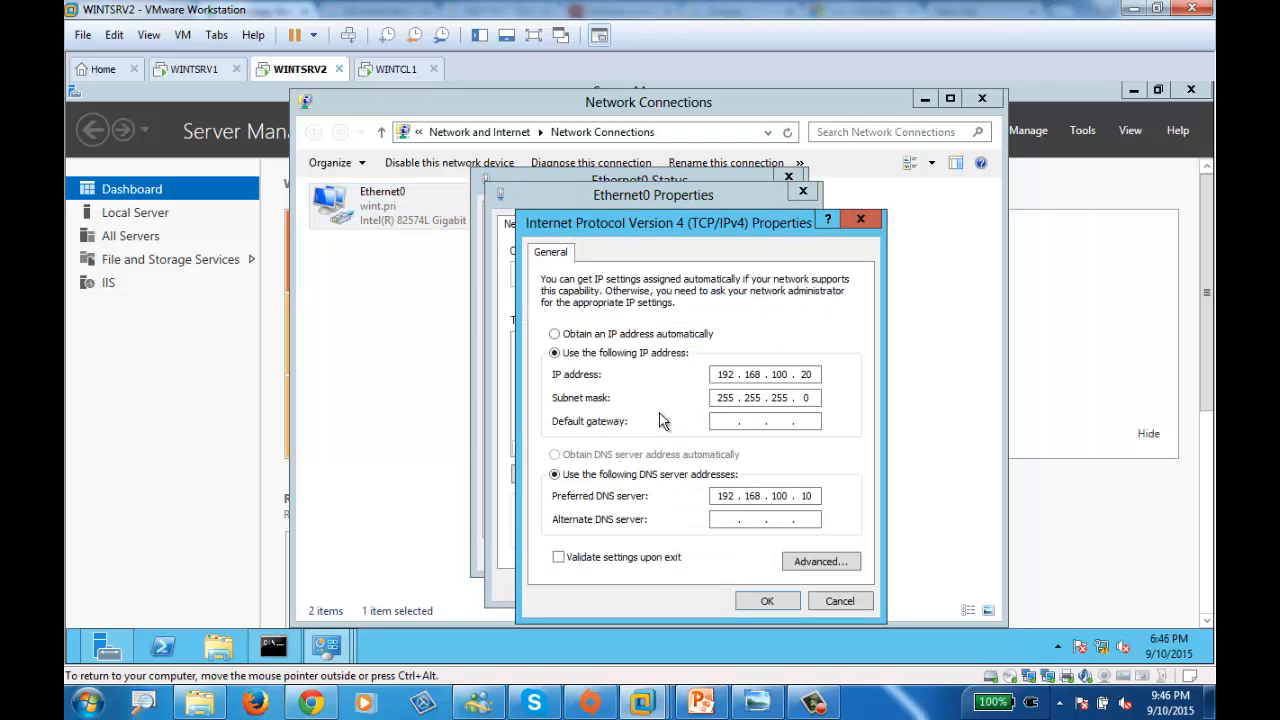
double_click(806, 375)
text(1)
click(759, 704)
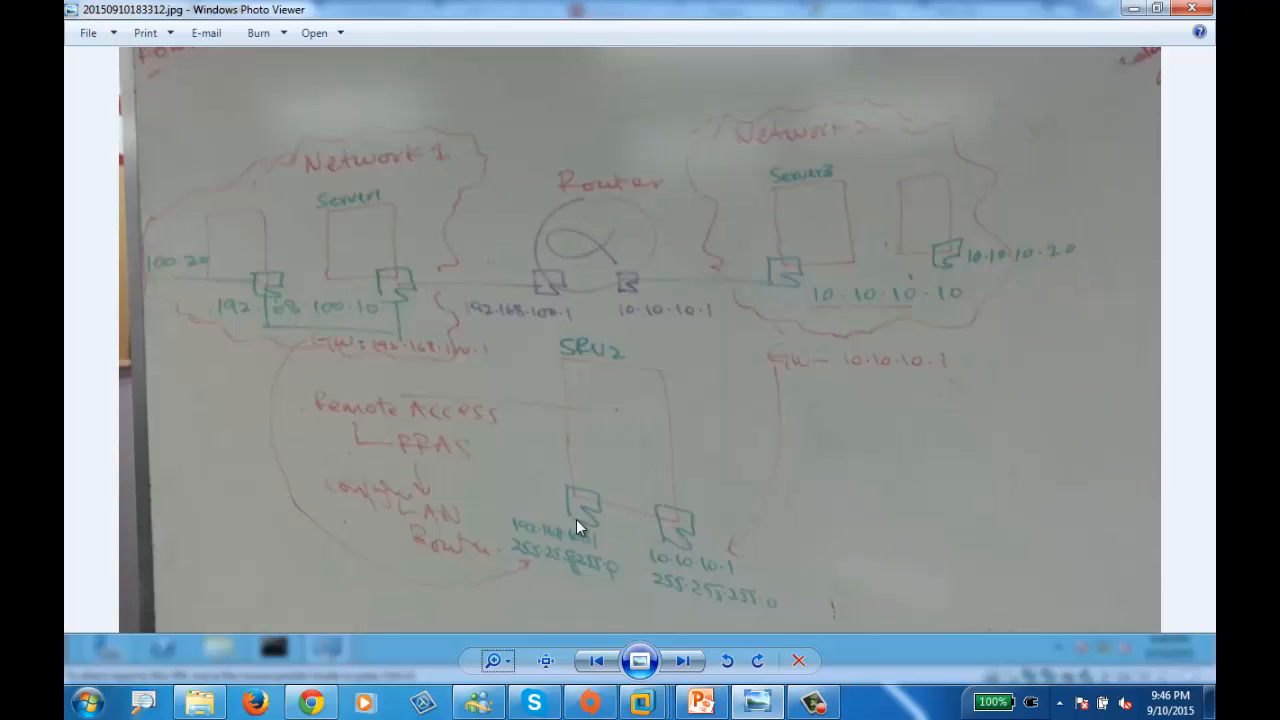
click(1133, 8)
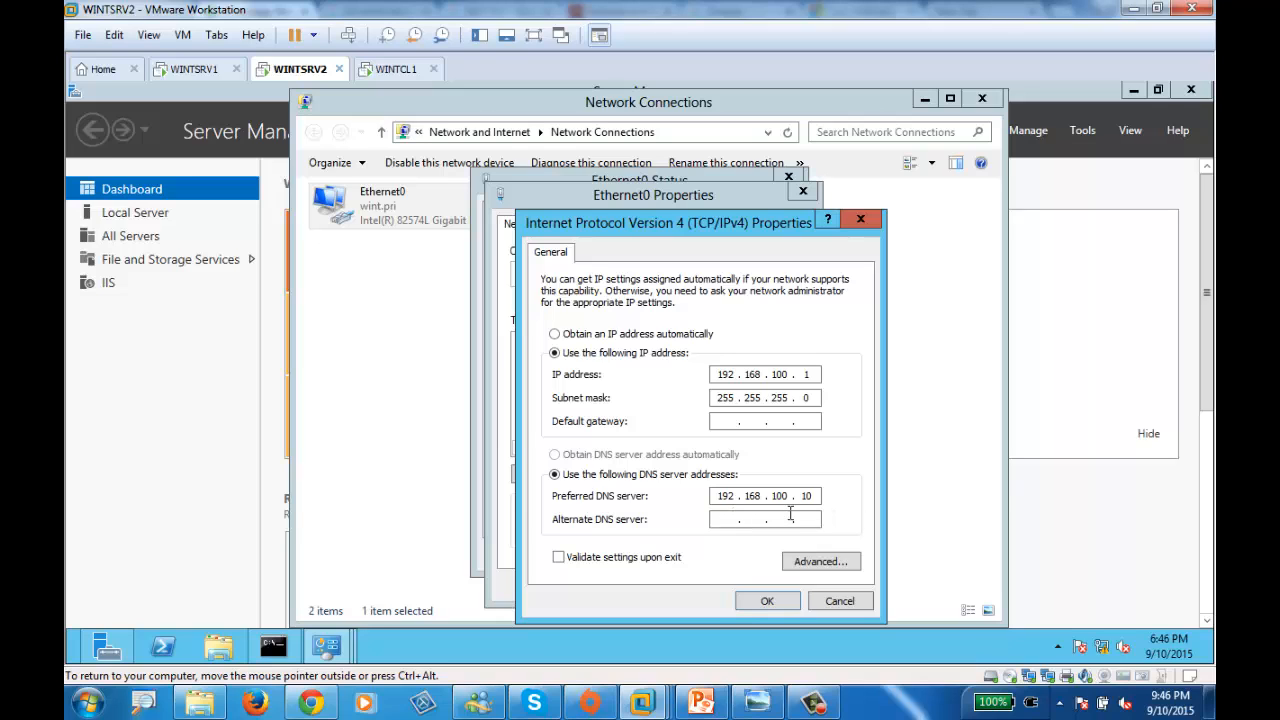
- Apply the Ethernet0 address change and close its settings windows
click(766, 602)
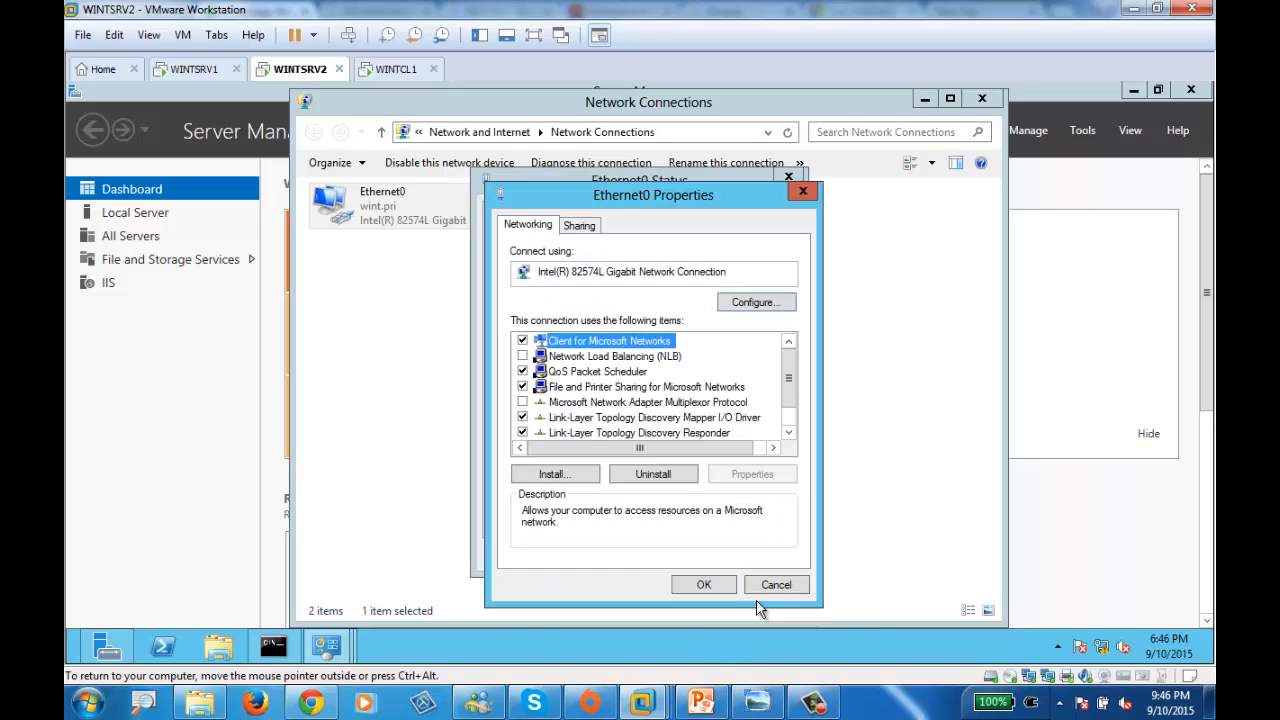
click(704, 585)
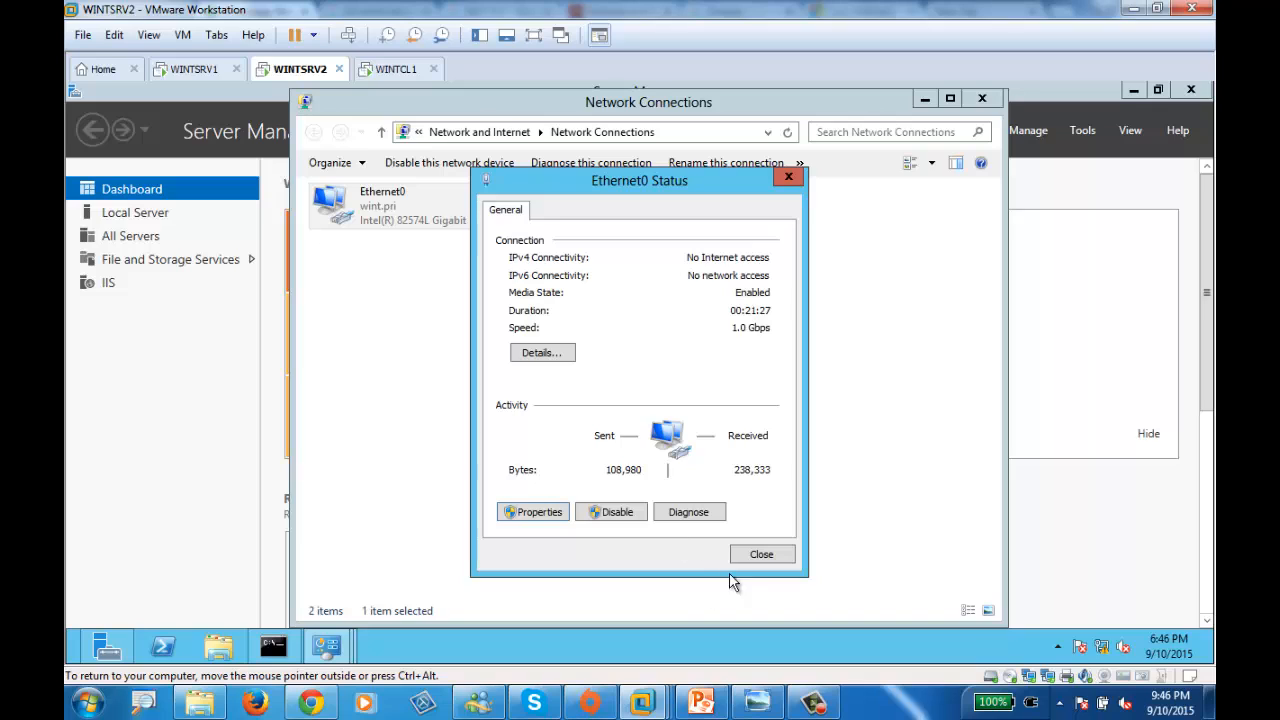
click(742, 556)
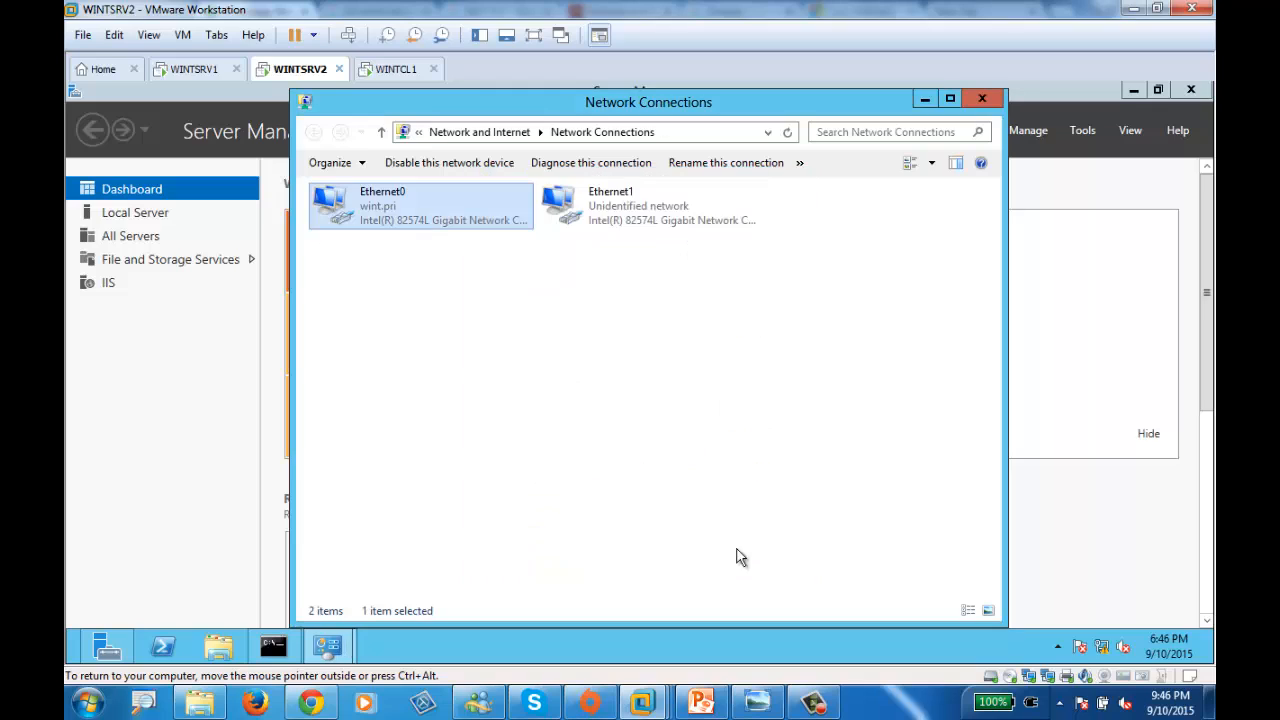
- Give Ethernet1 the static IPv4 address 10.10.10.1 with mask 255.255.255.0 and apply it
double_click(585, 205)
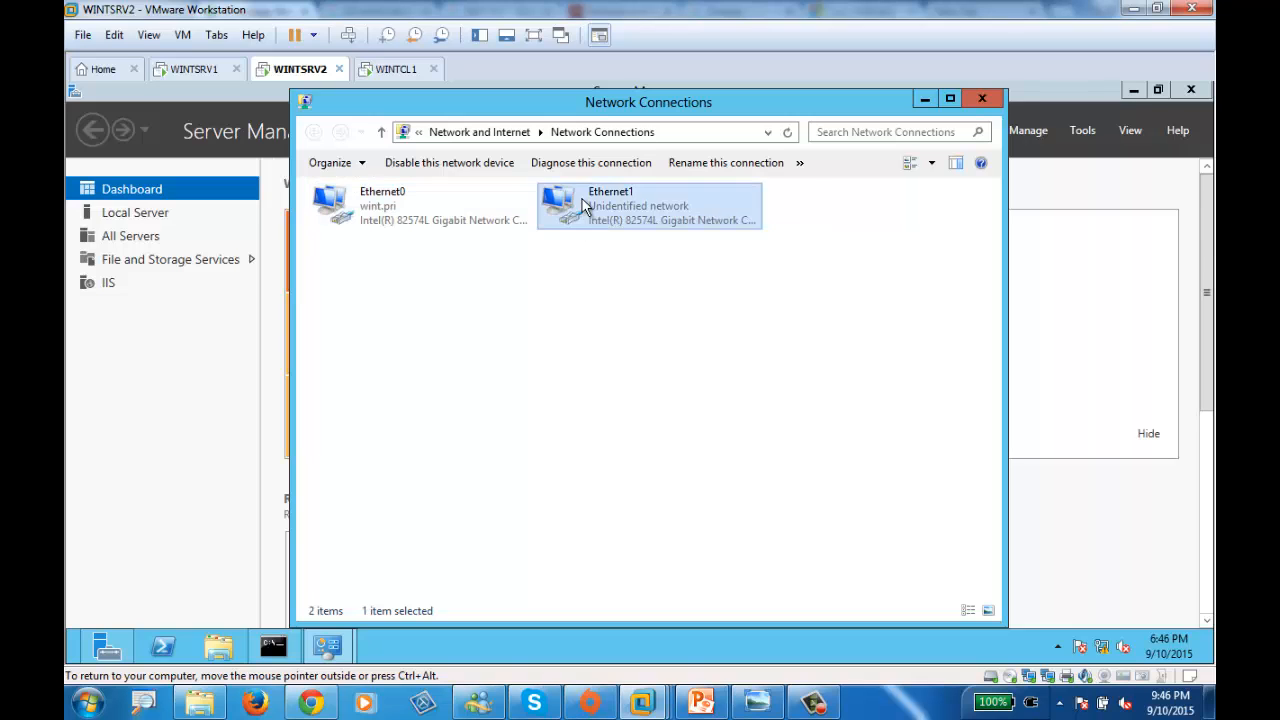
click(535, 512)
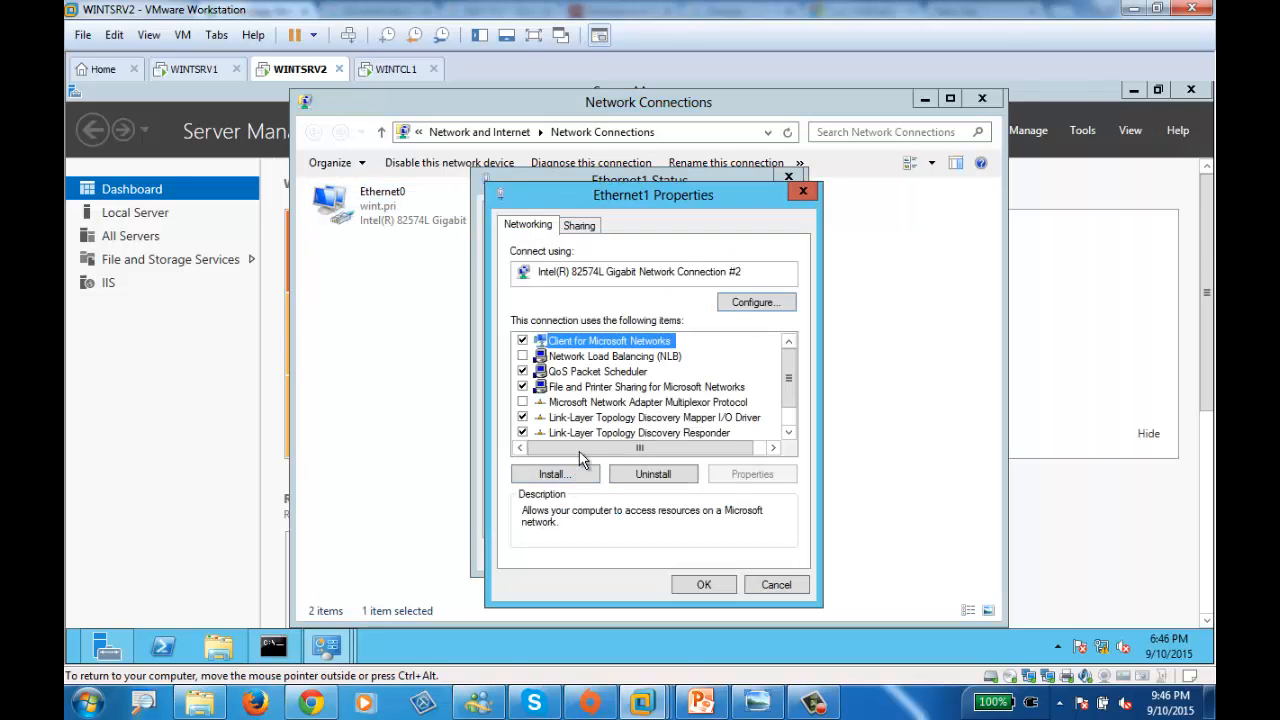
scroll(788, 384, down, 1)
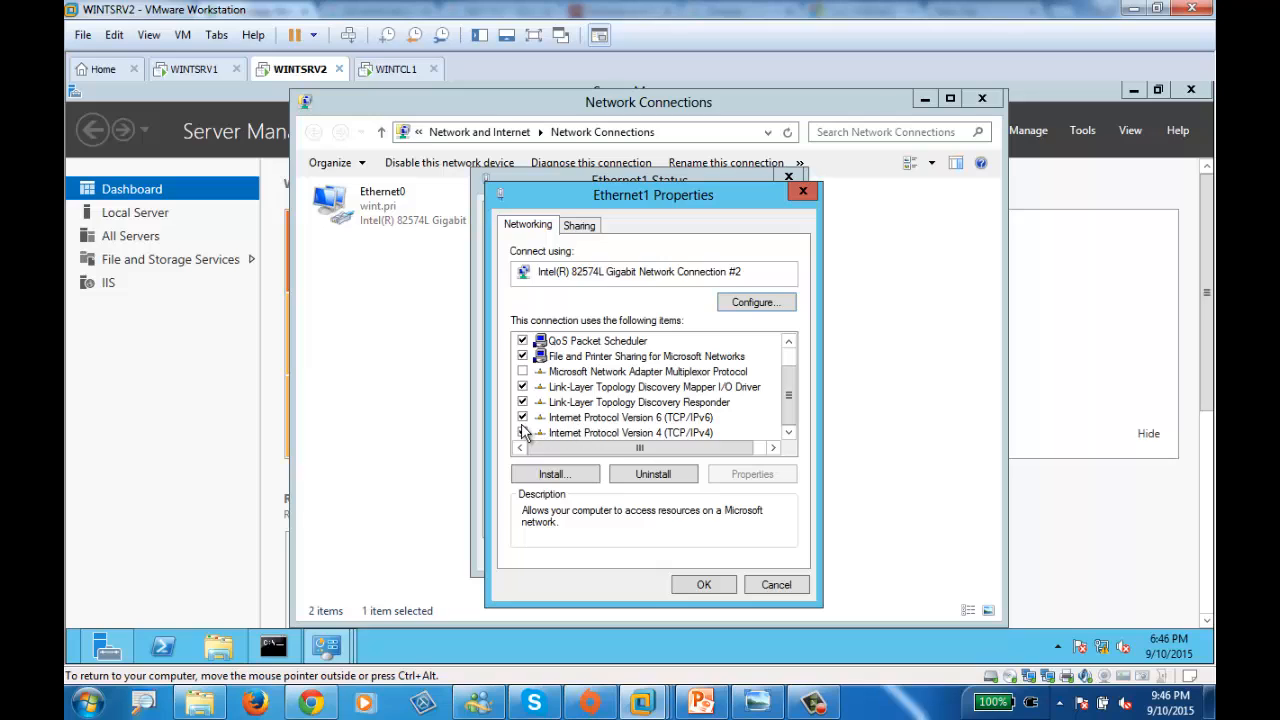
double_click(604, 432)
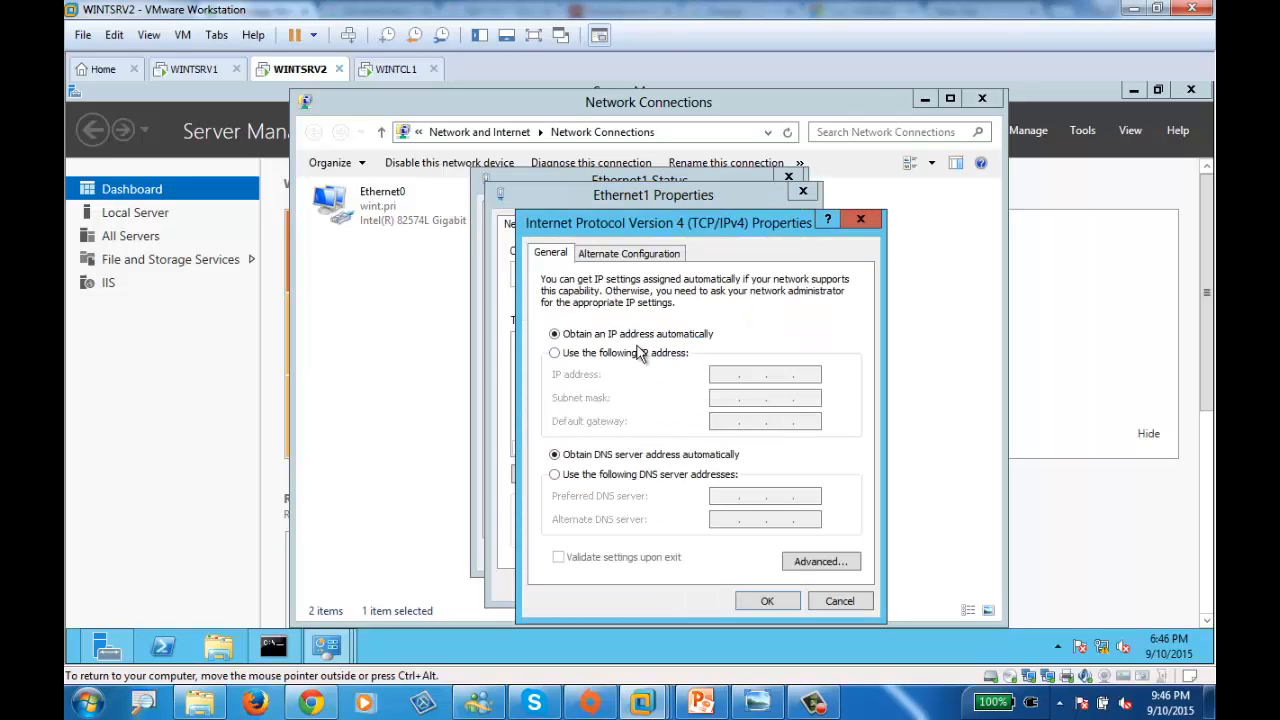
click(663, 355)
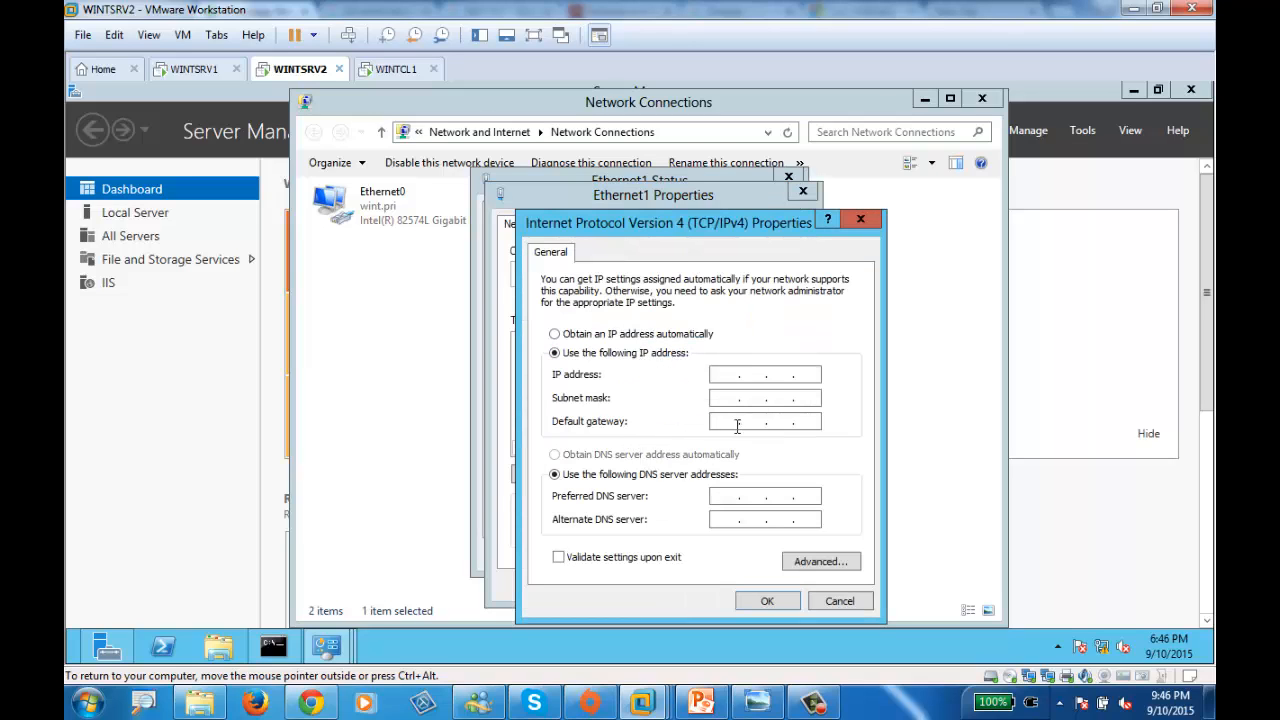
text(10.10.10.1)
key(Tab)
text(255 . 255 . 255 . 0)
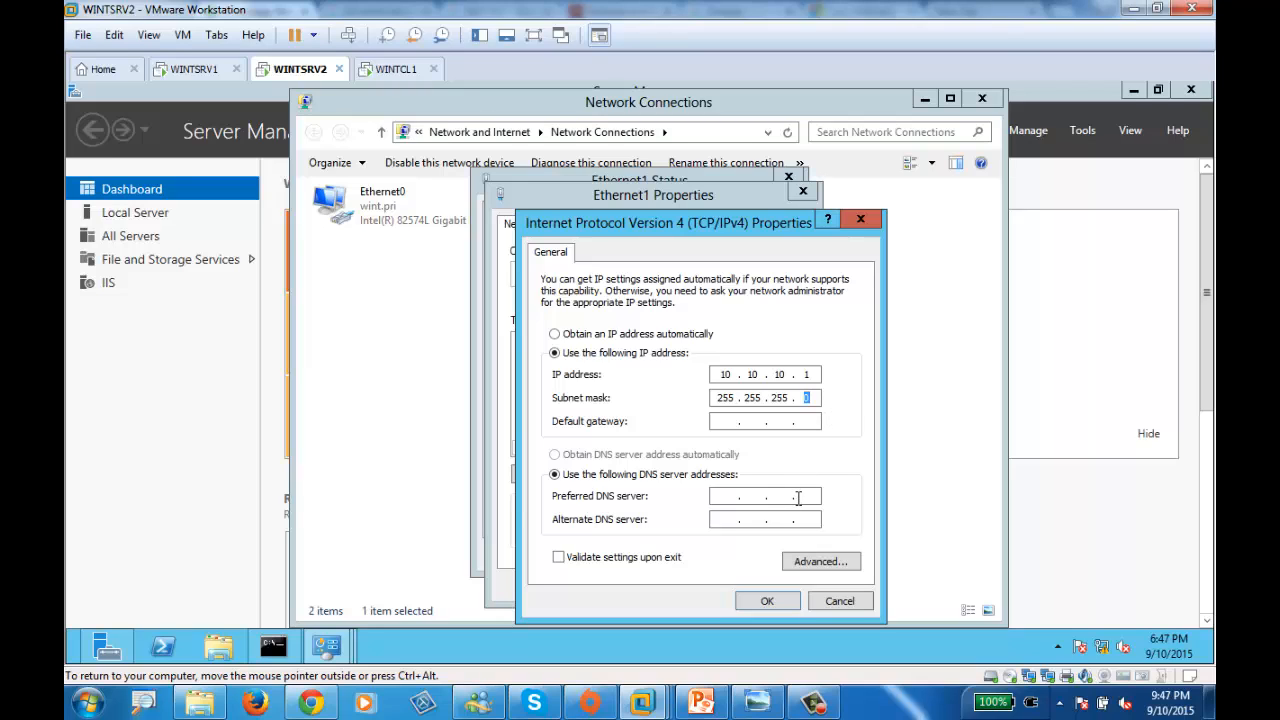
click(765, 602)
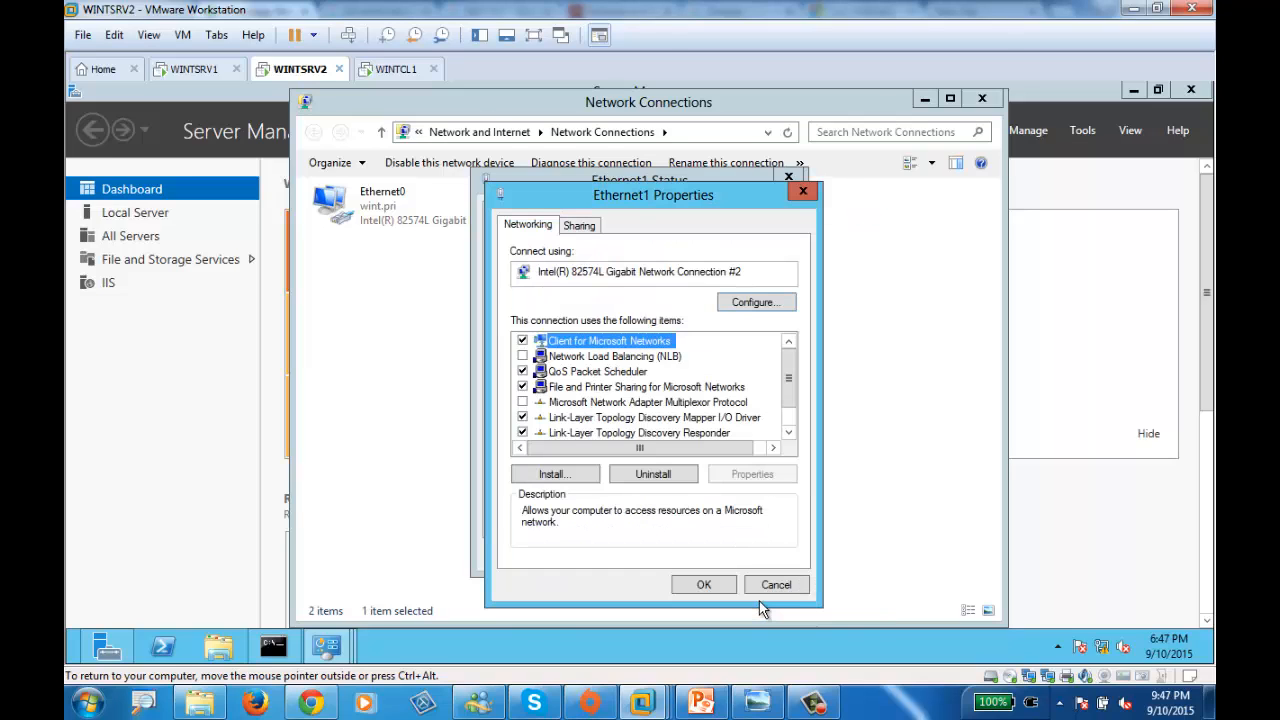
click(704, 586)
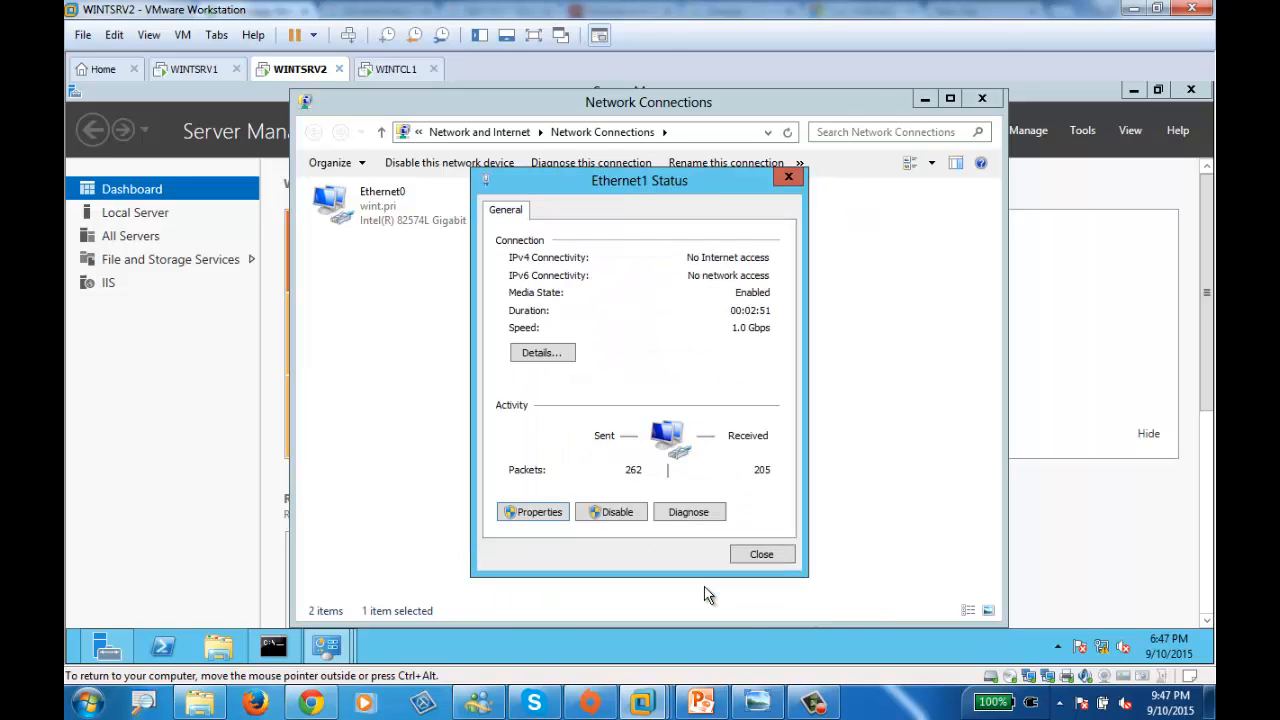
click(762, 555)
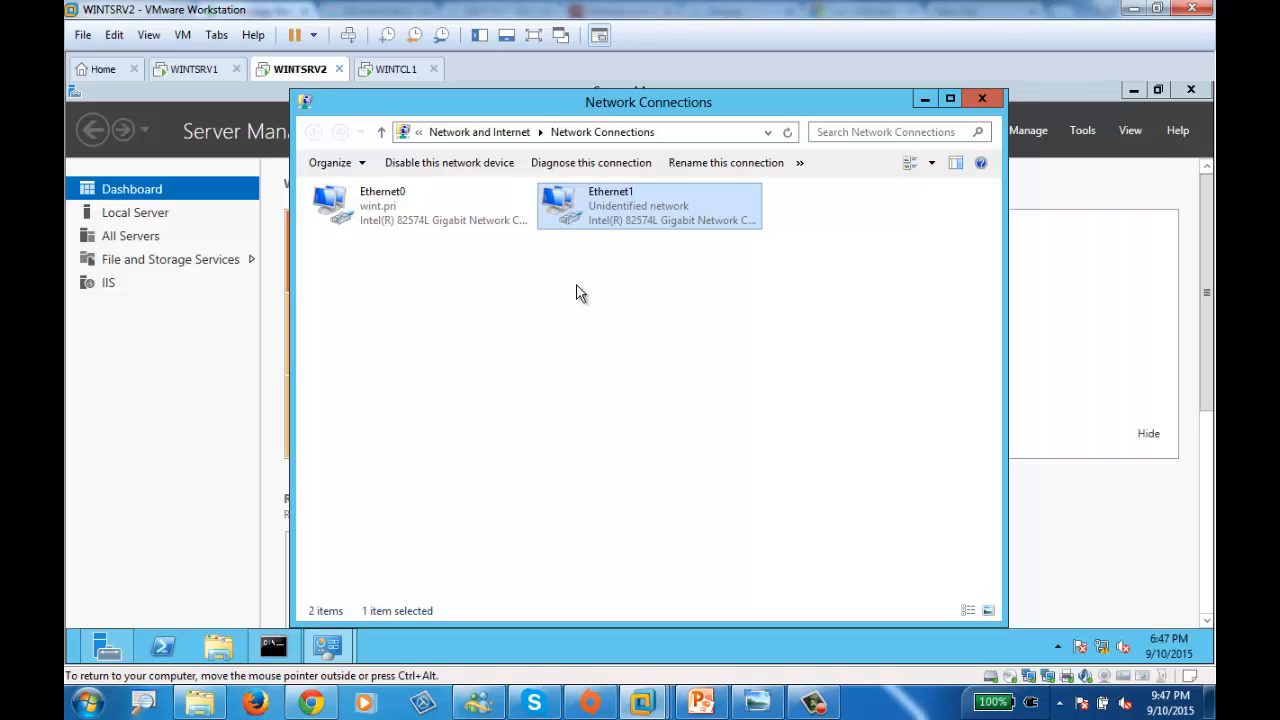
- Review the whiteboard diagram photo, then switch to the WINTCL1 client machine
mouse_move(641, 703)
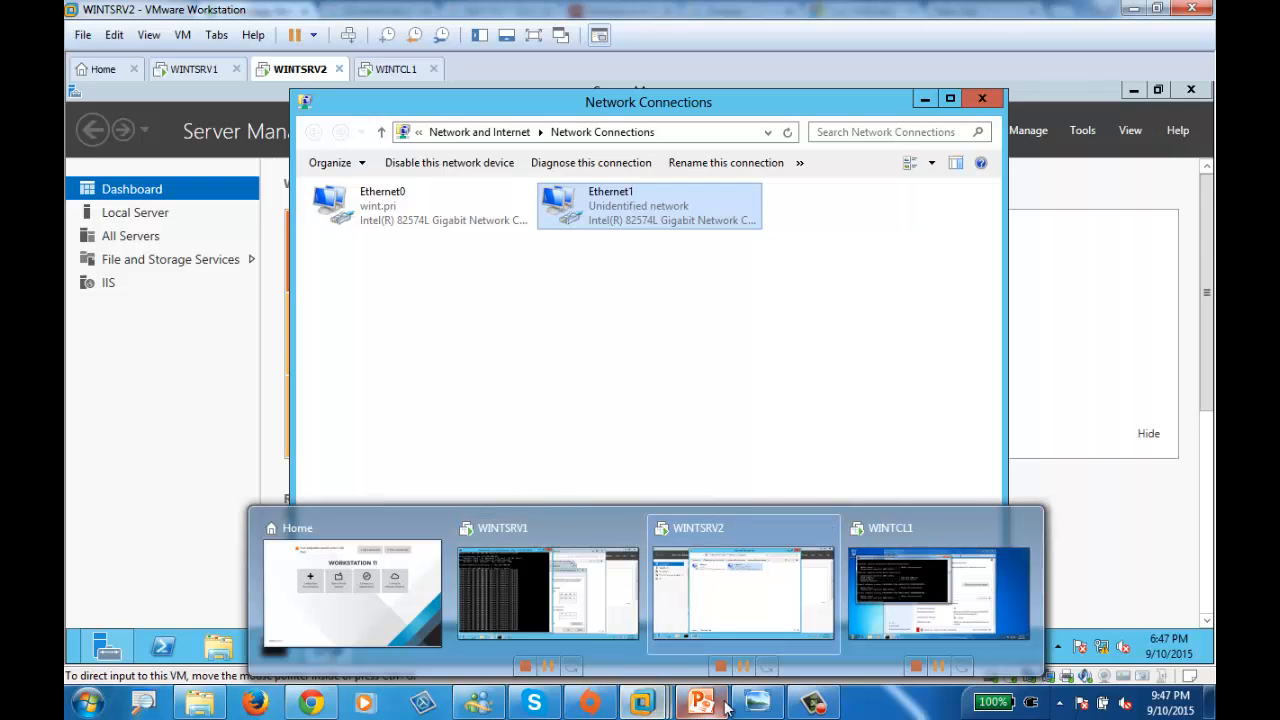
click(757, 703)
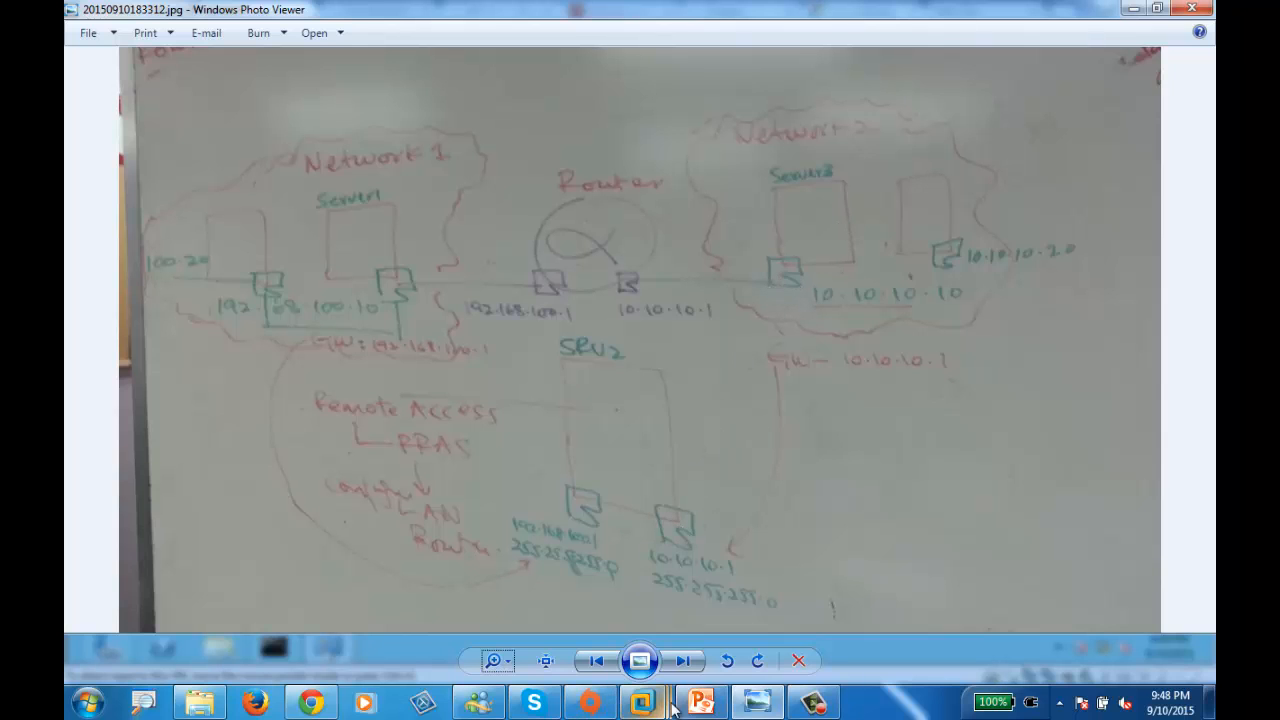
mouse_move(641, 702)
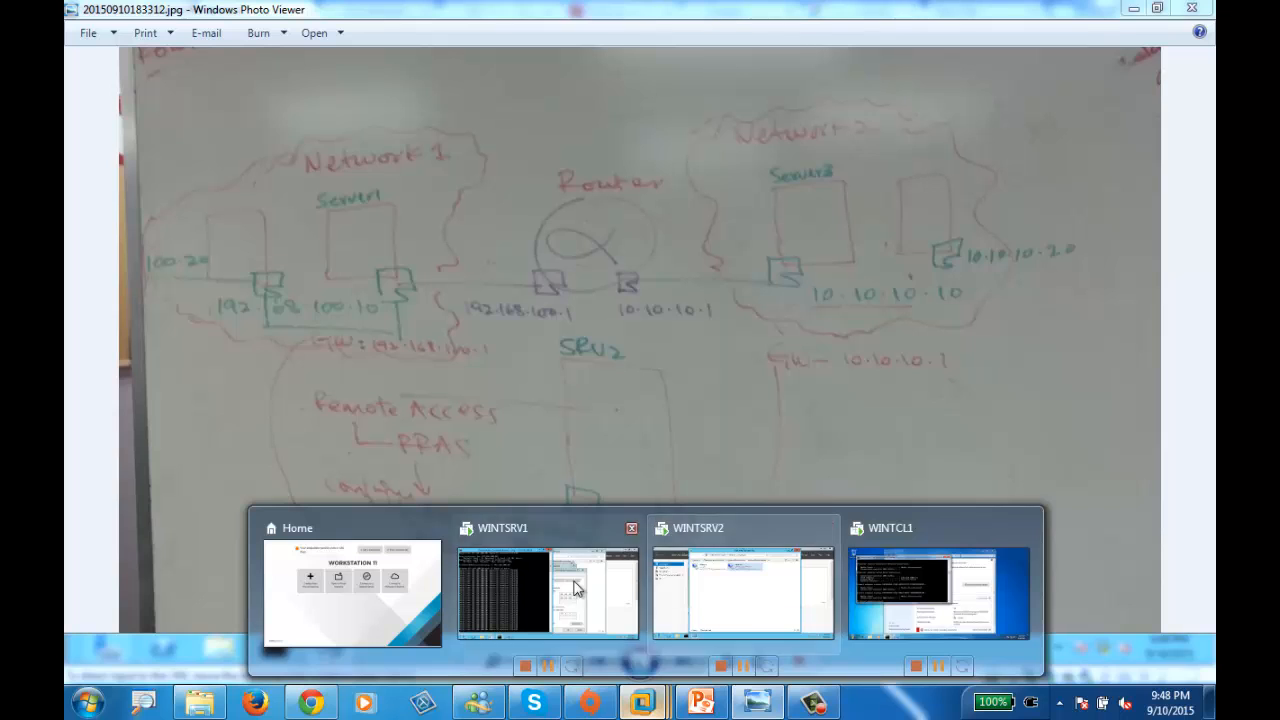
click(955, 605)
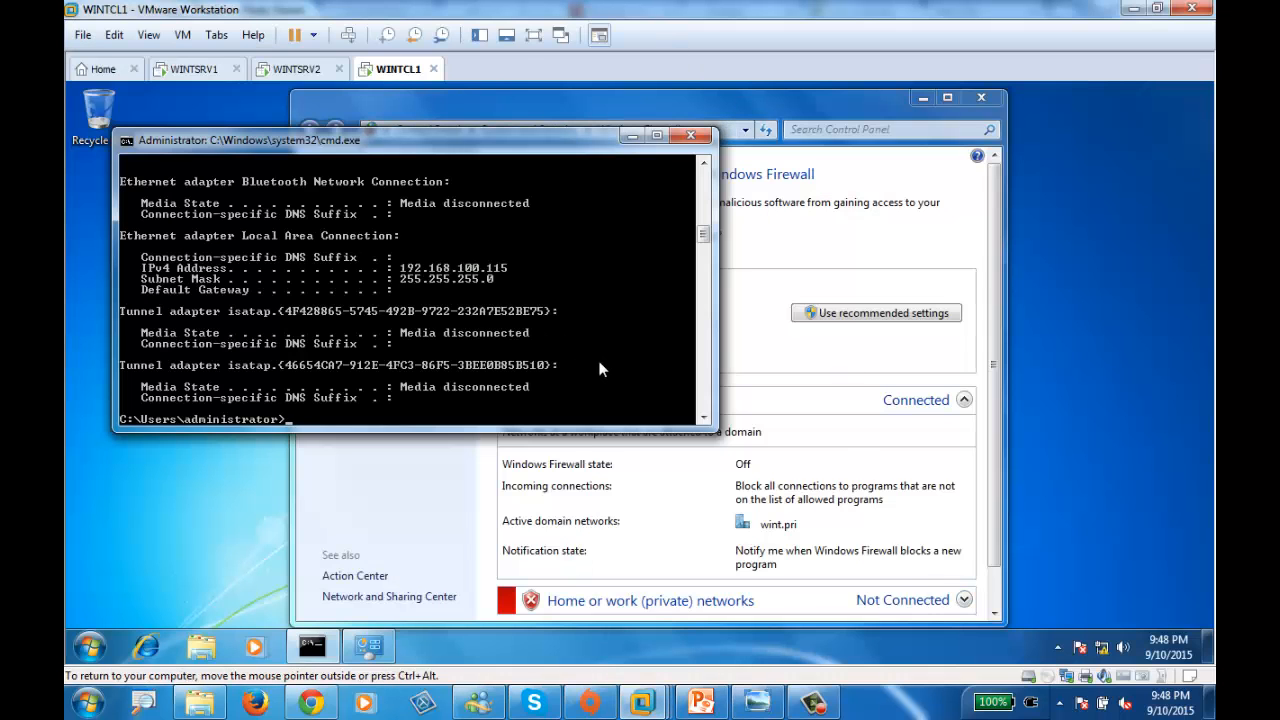
- Clear WINTCL1's console with cls and run ipconfig, showing 192.168.100.115 and no gateway
text(ipc)
key(BackSpace)
key(BackSpace)
key(BackSpace)
text(vcl)
key(BackSpace)
text(cls)
key(Return)
text(i)
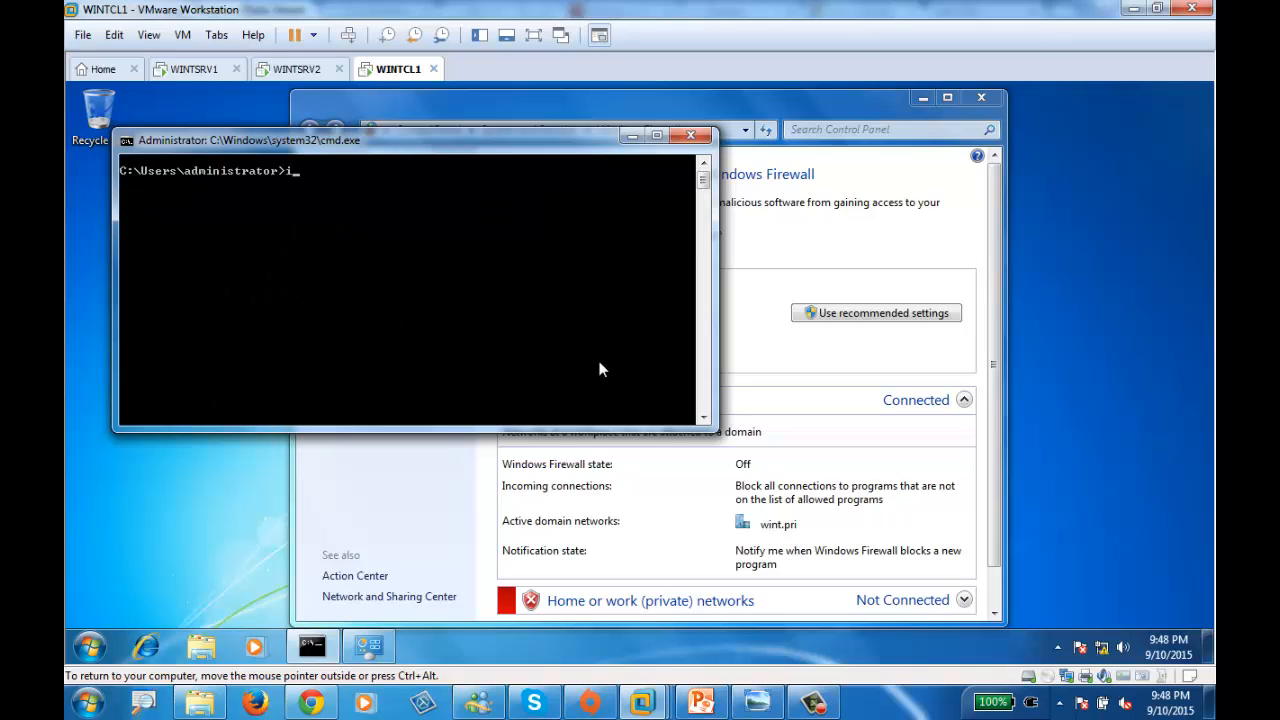
text(pconfig)
key(Return)
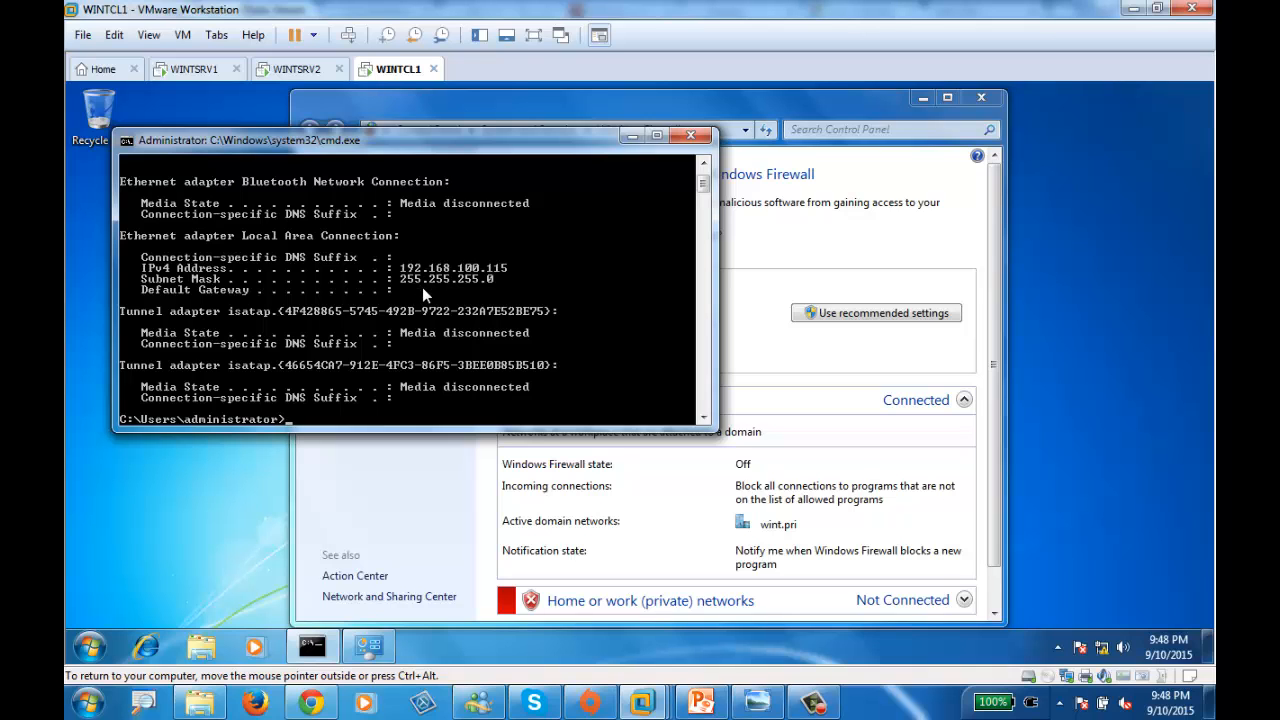
- Set WINTCL1's Local Area Connection IPv4 address to 10.10.10.10 through the adapter settings, keeping mask 255.255.255.0
right_click(1104, 656)
click(1095, 643)
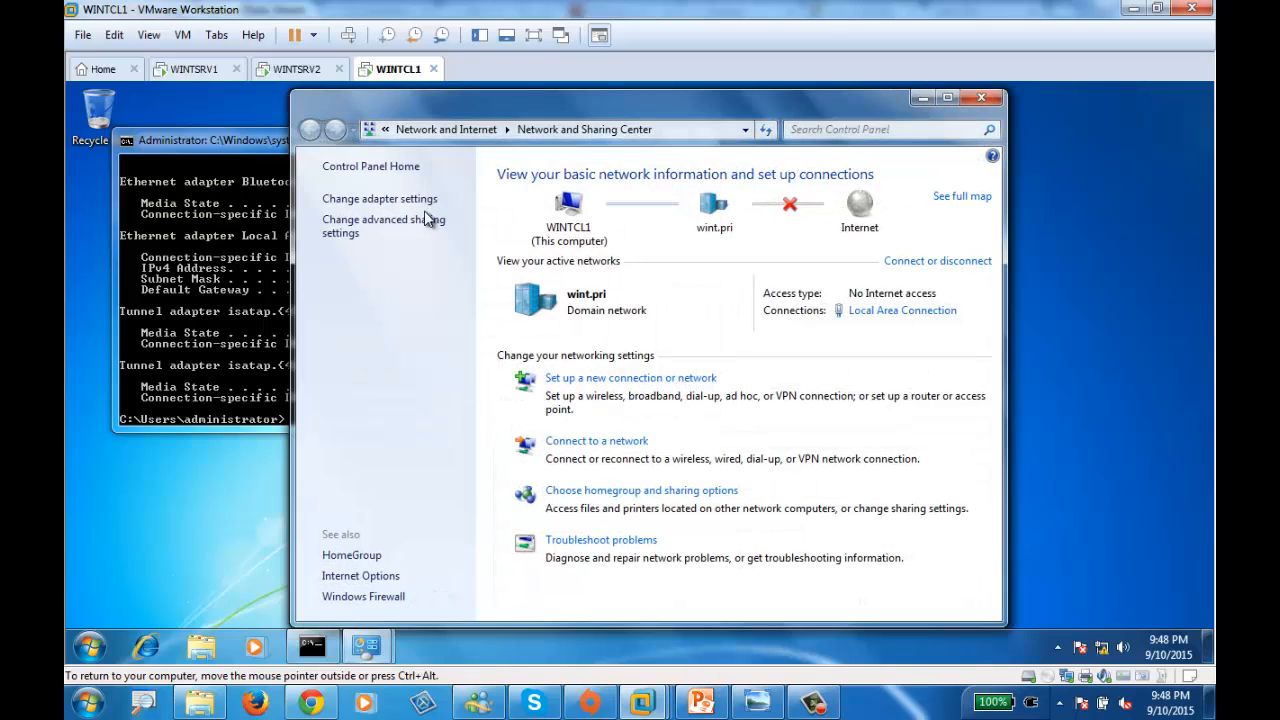
click(380, 199)
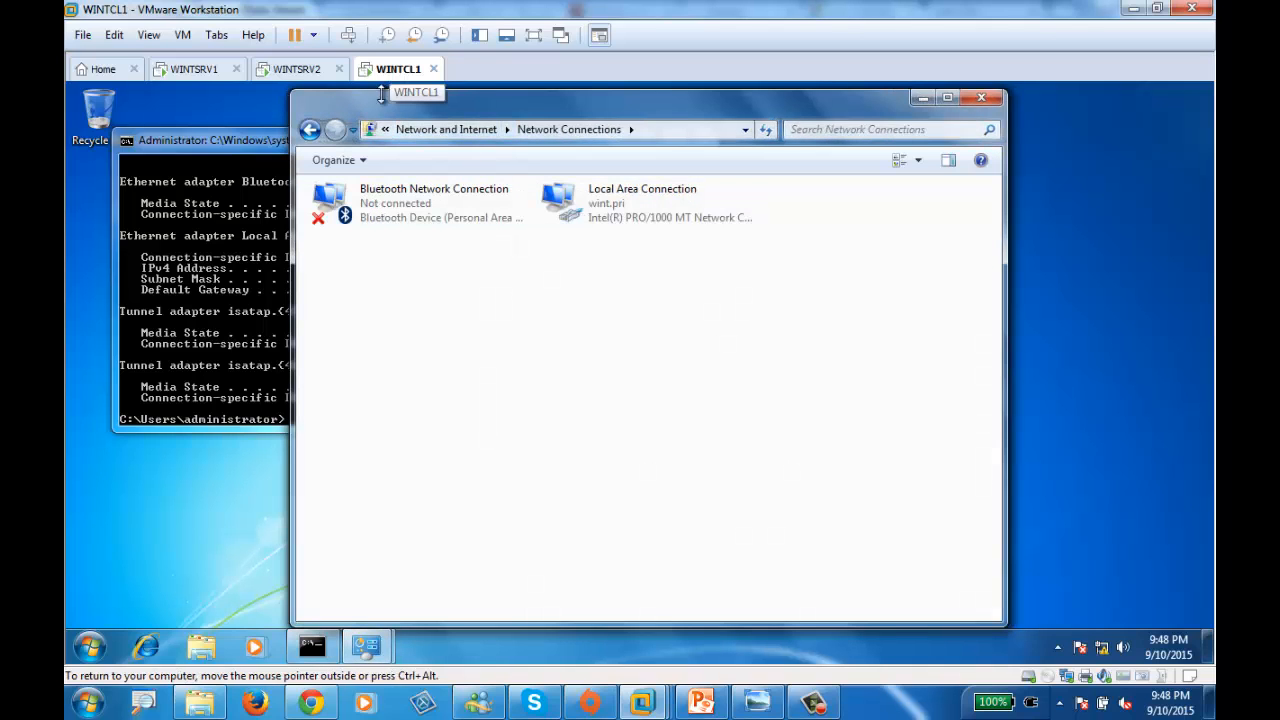
click(575, 203)
double_click(574, 201)
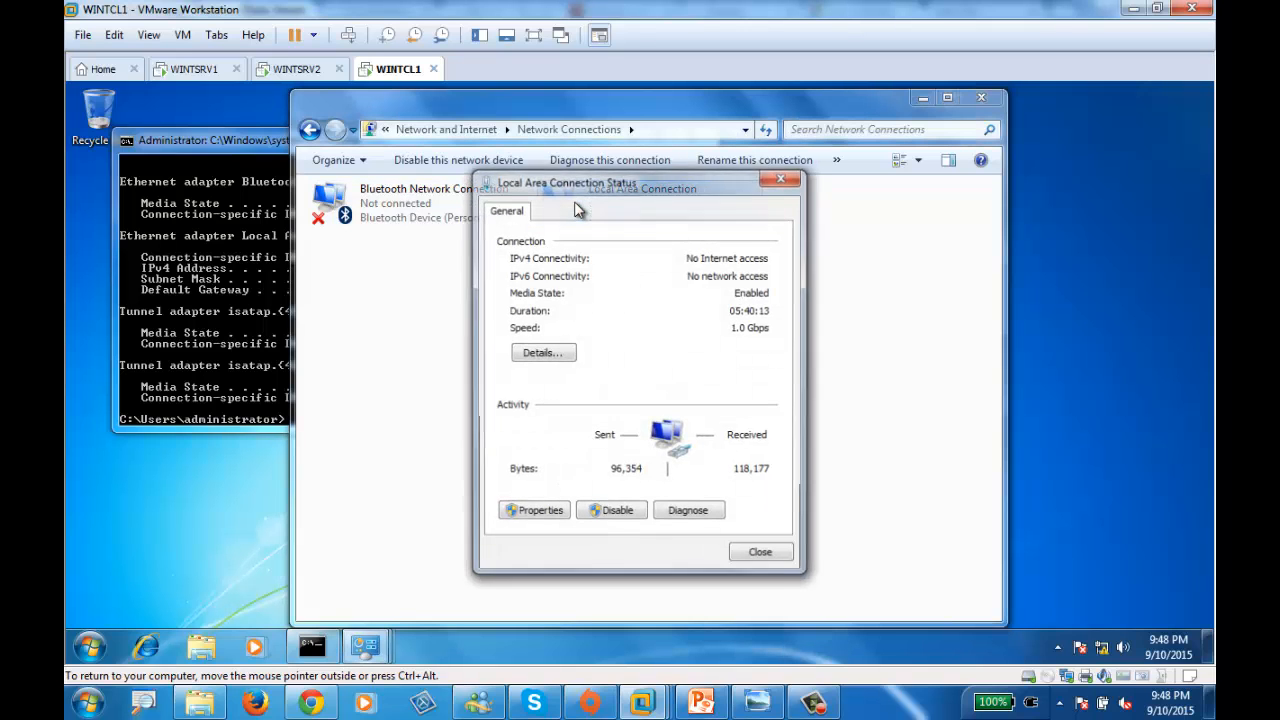
click(543, 517)
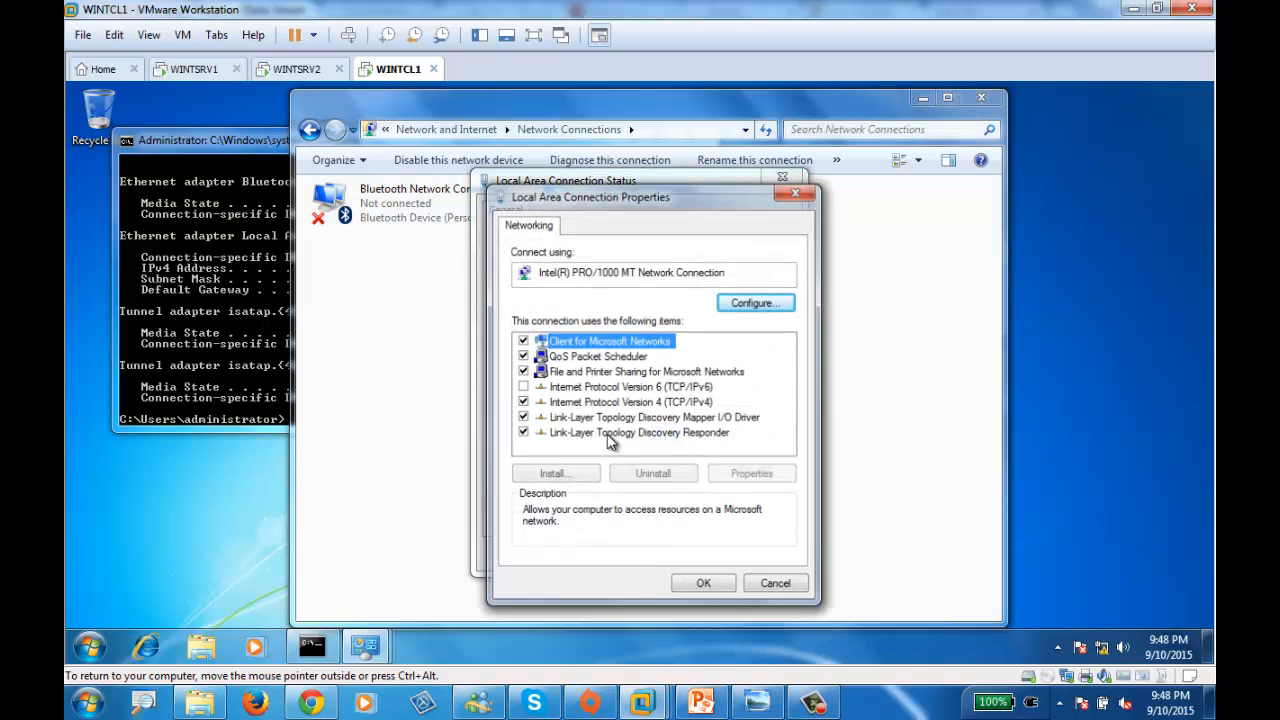
double_click(665, 403)
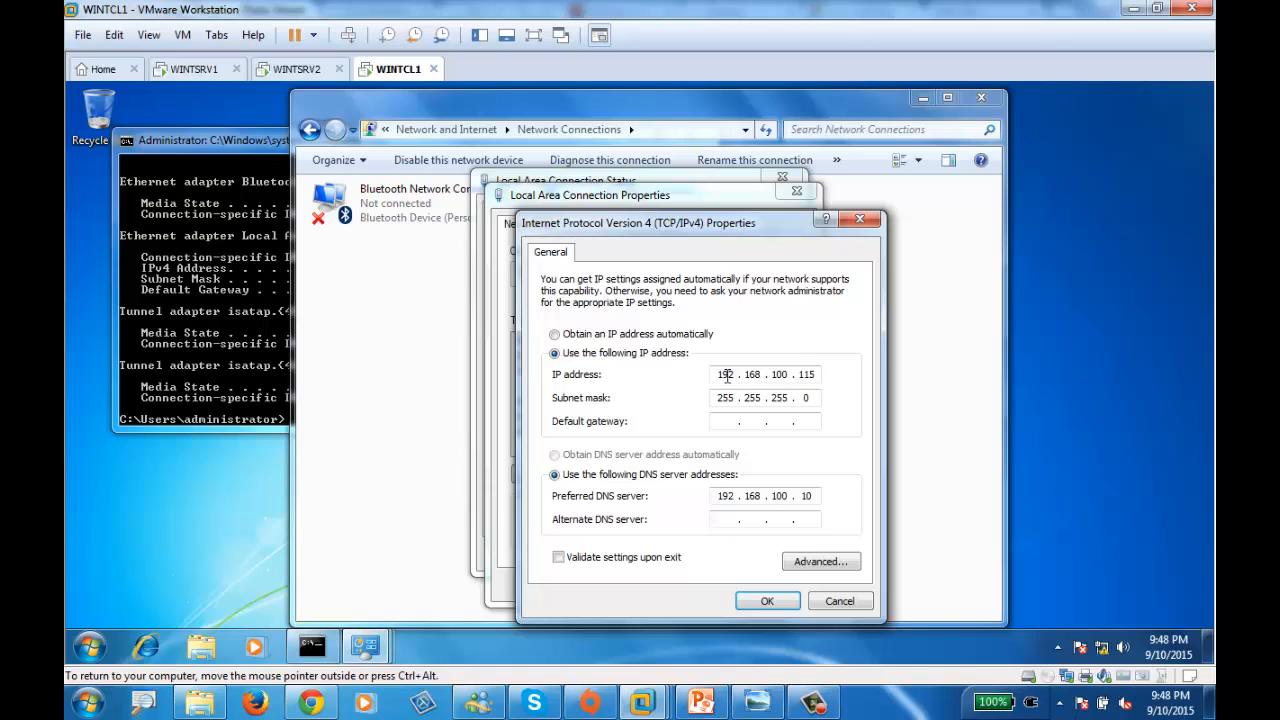
double_click(725, 374)
text(10.10.10.10)
click(765, 601)
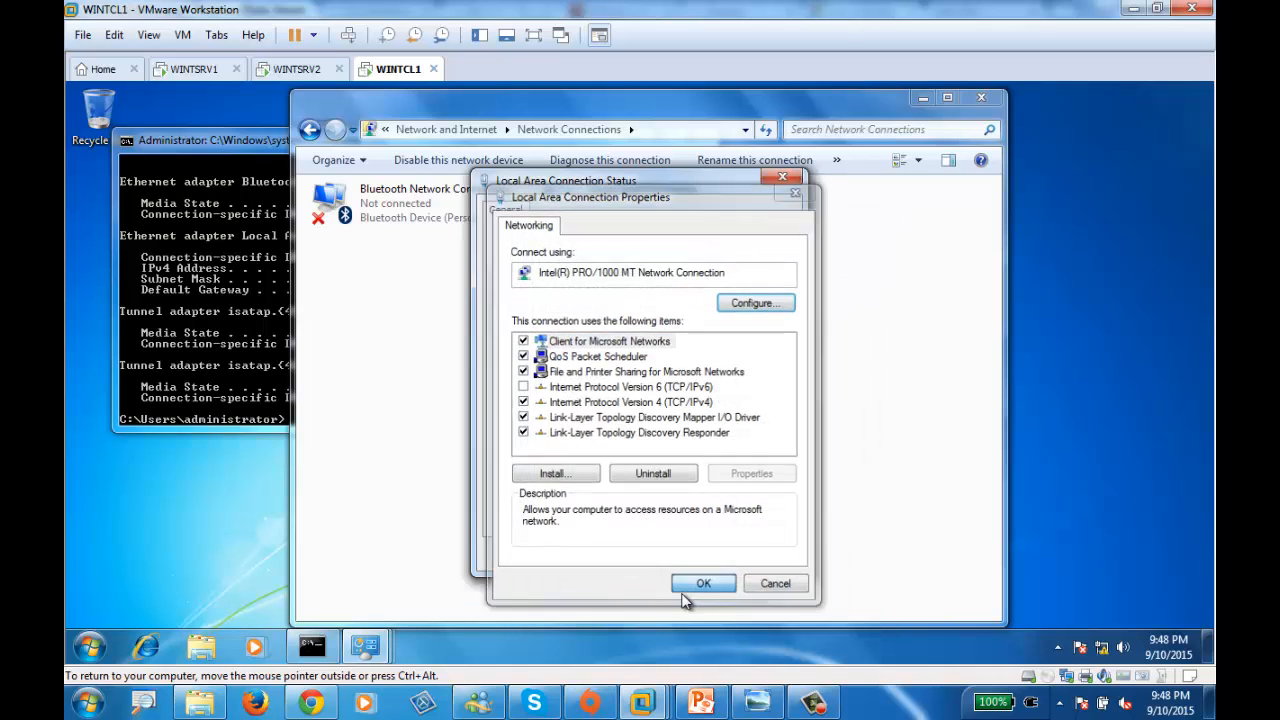
click(704, 585)
click(258, 397)
- Confirm 10.10.10.10 with ipconfig, then ping WINTSRV2 at 10.10.10.1 and get four replies
text(ipconfig)
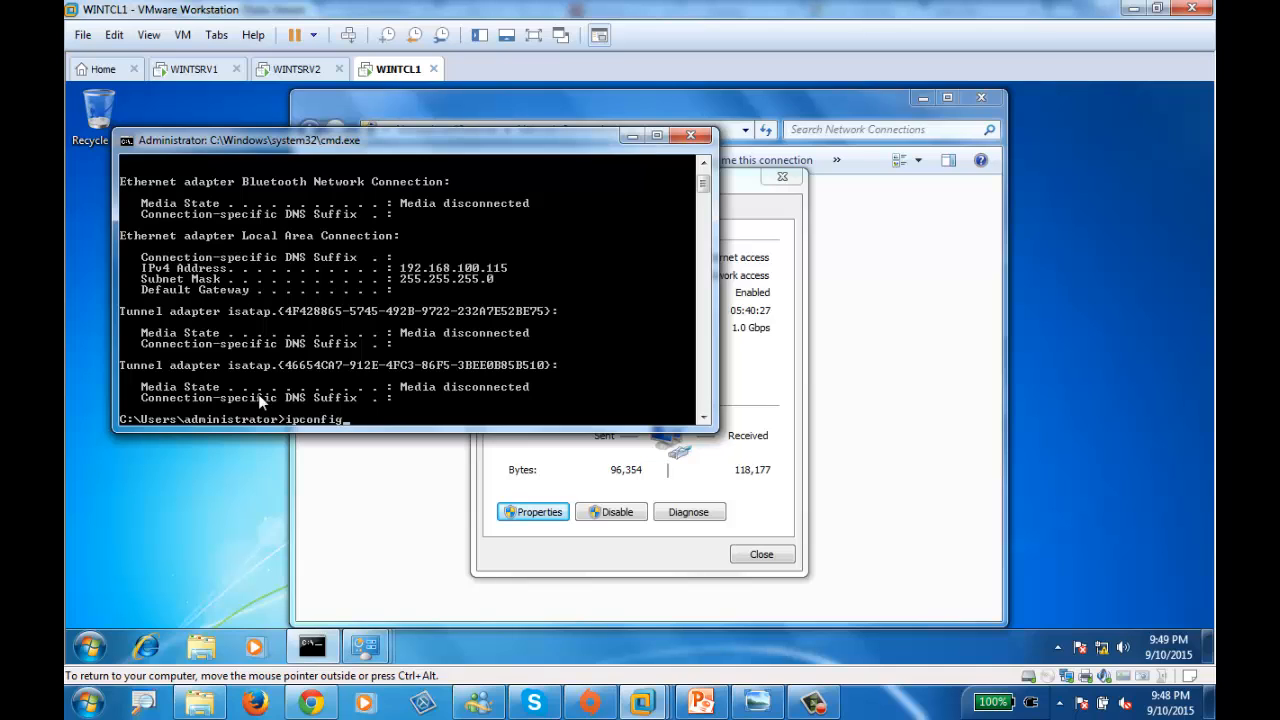
key(Return)
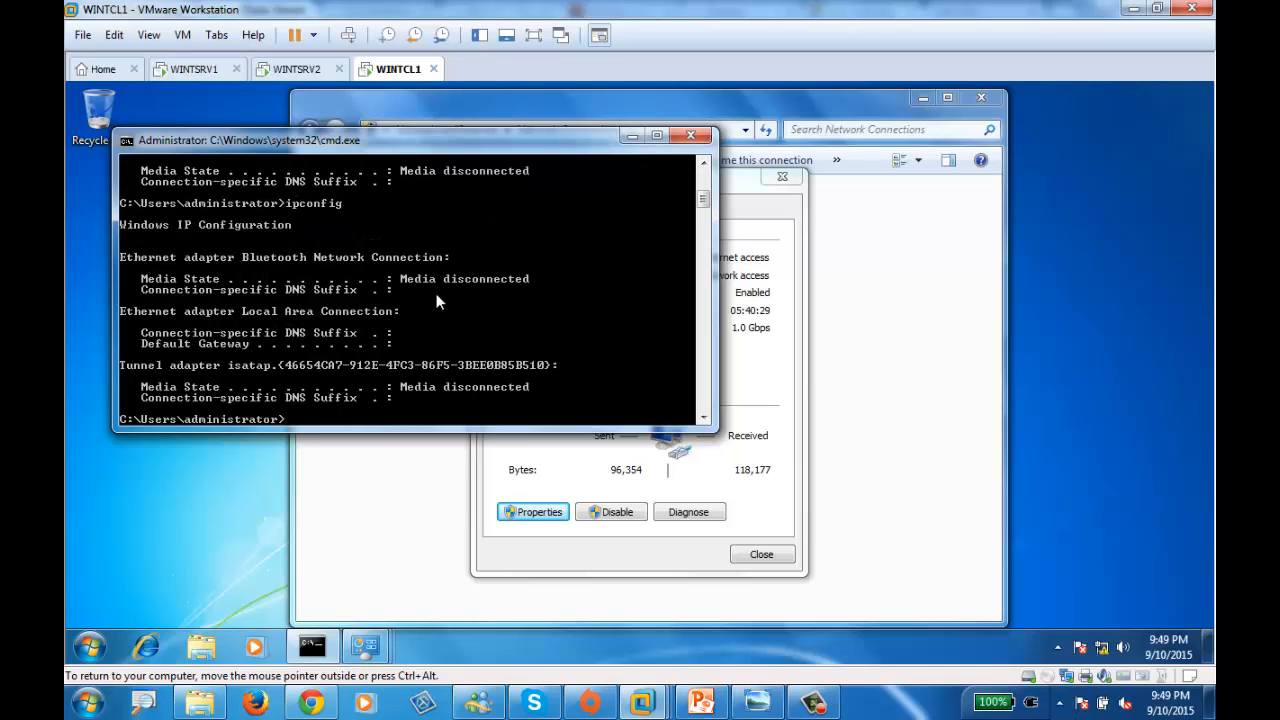
key(Up)
key(Return)
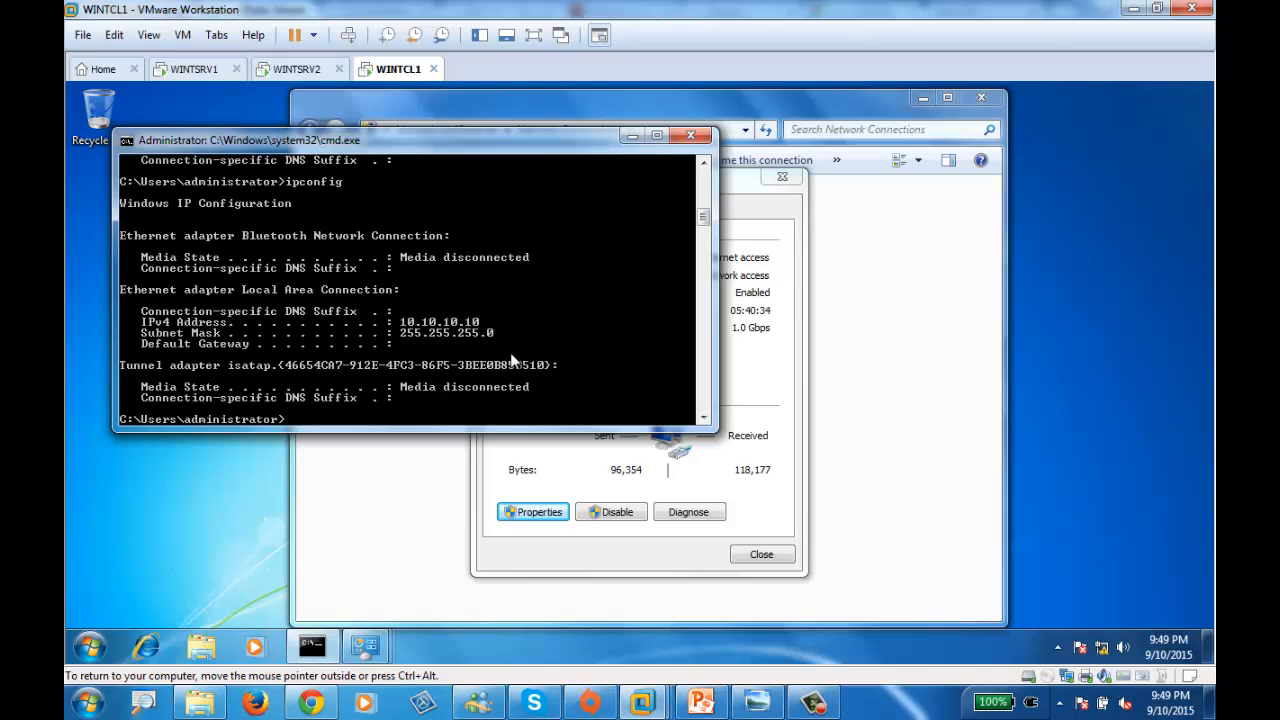
text(ping 10.10.10.1)
key(Return)
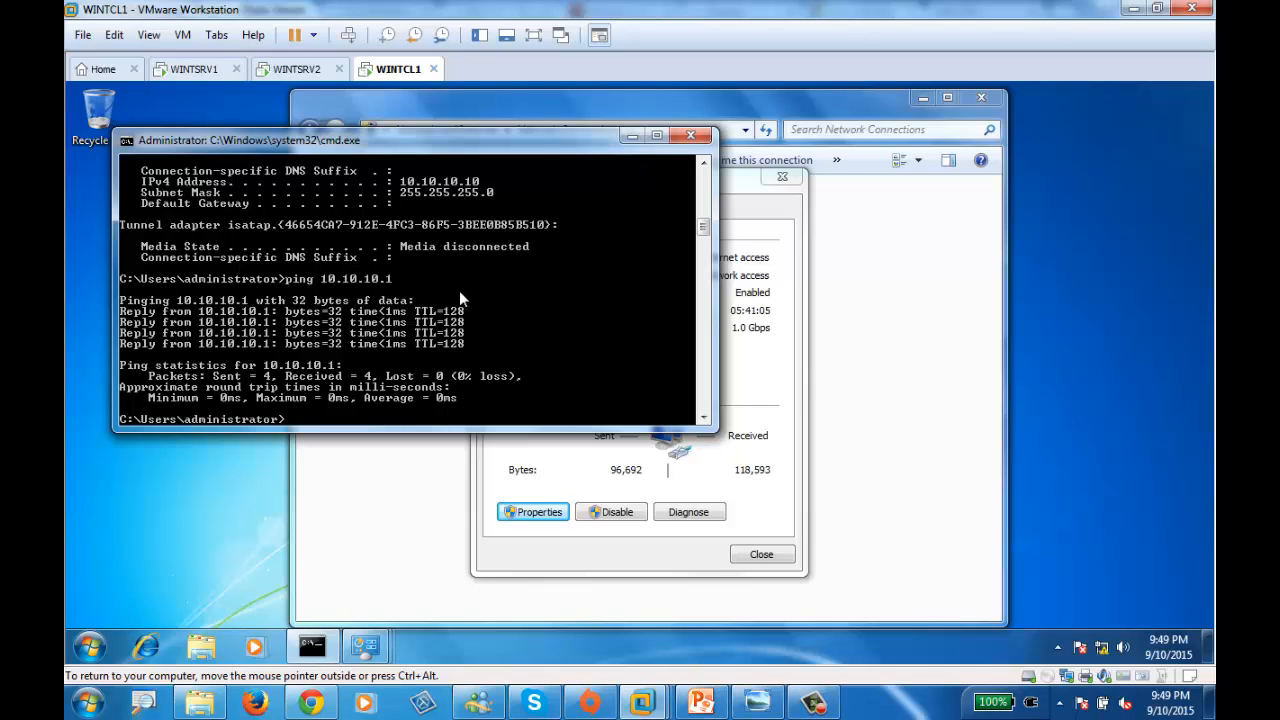
- On WINTSRV1, stop the failing ping, clear the screen, and ping 192.168.100.1 successfully
click(193, 70)
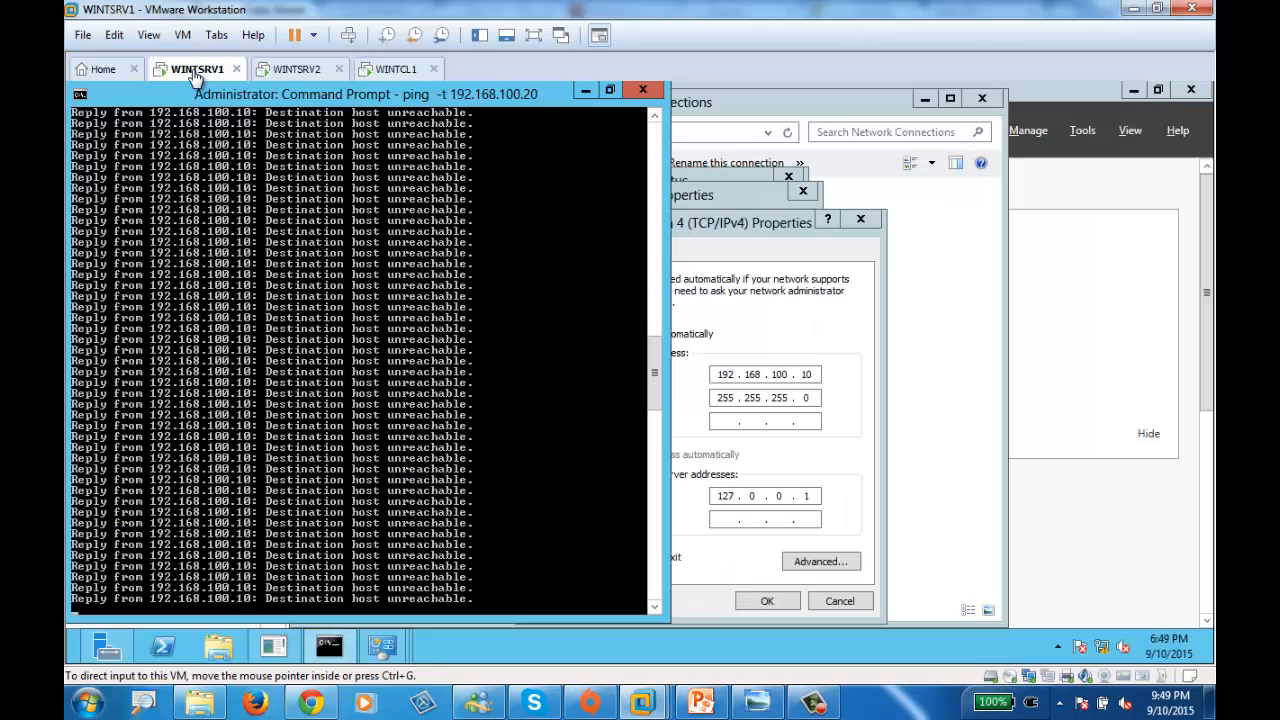
key(ctrl+c)
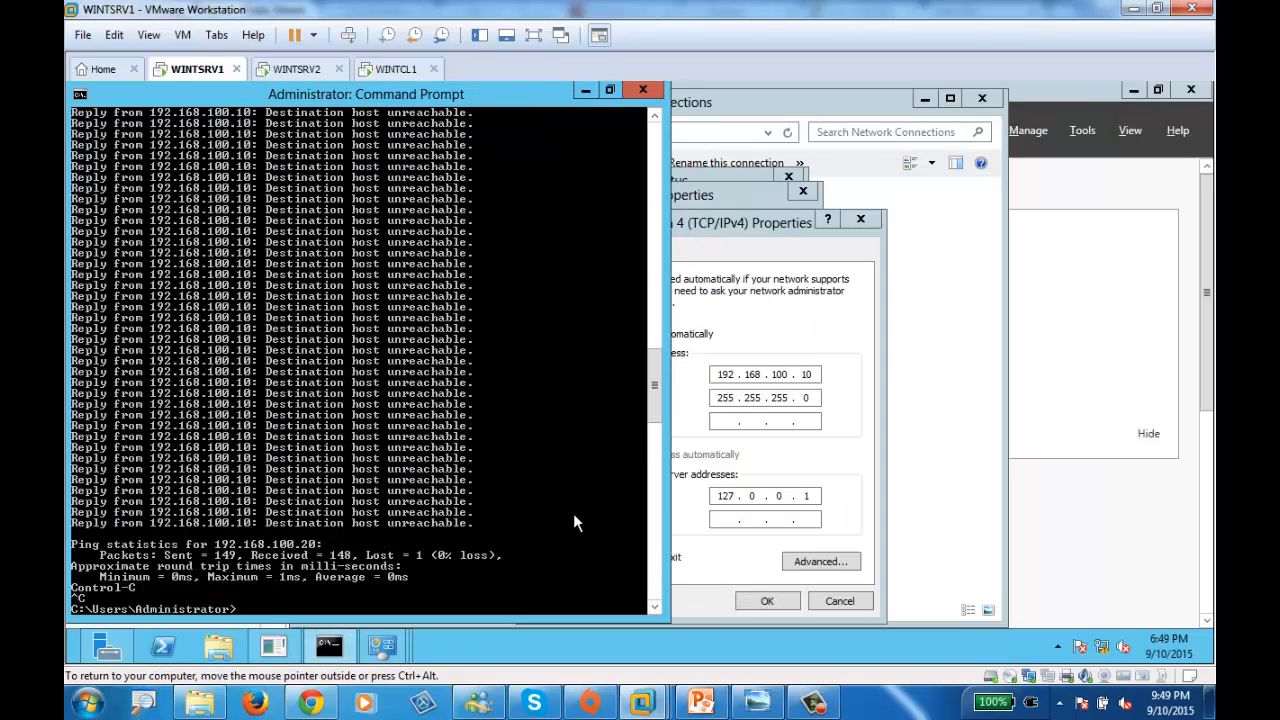
text(cls)
key(Return)
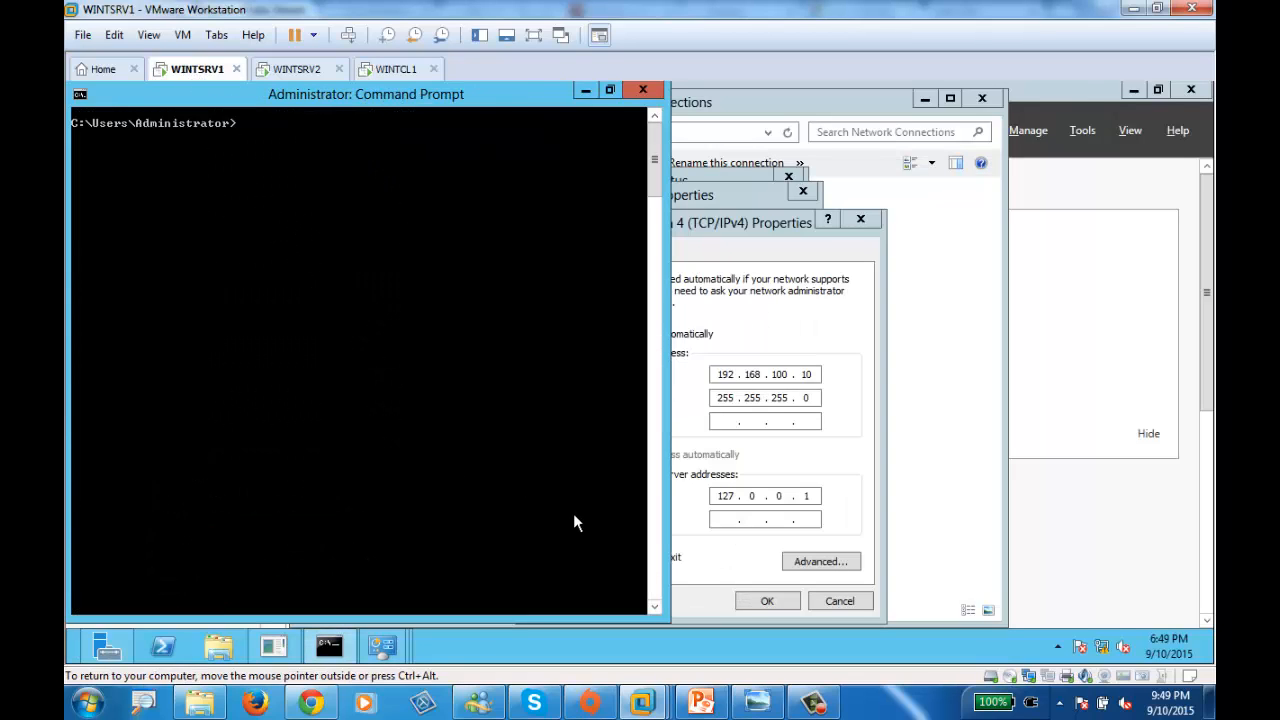
text(ping 192.168.100.1)
key(Return)
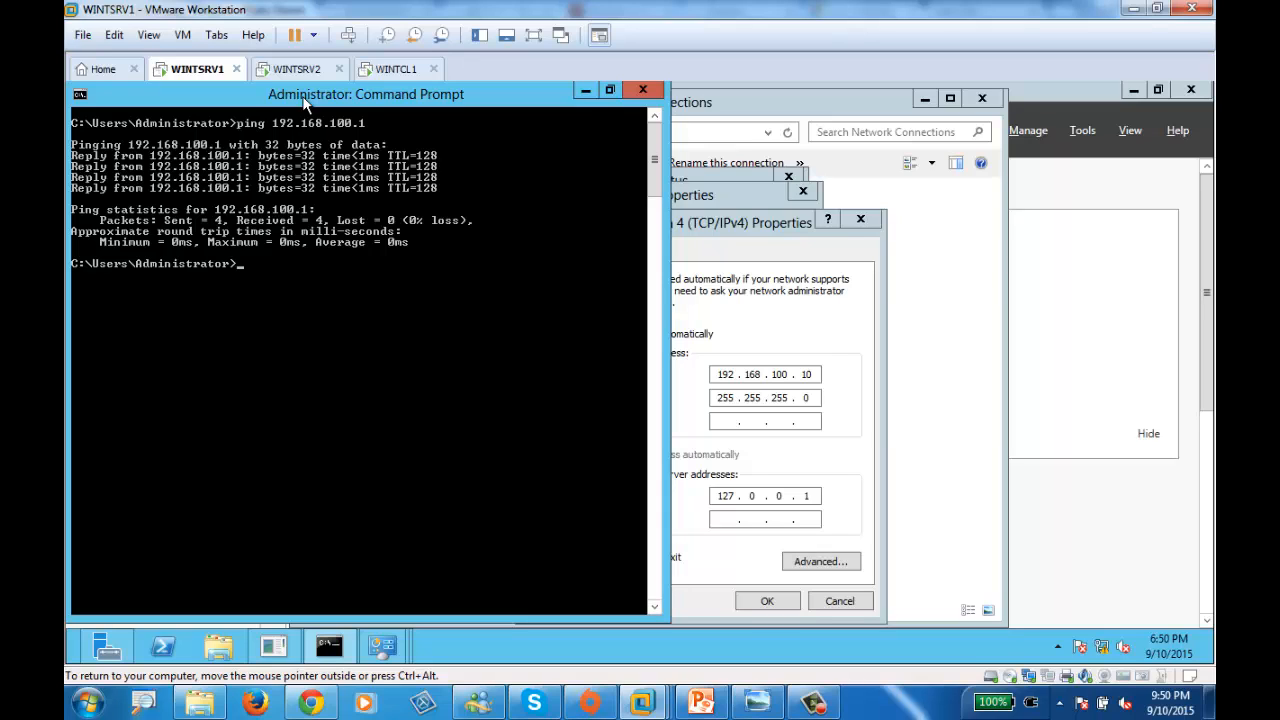
- Ping the client at 10.10.10.10 from WINTSRV1, then rerun it continuously with -t
text(ping 10.10.10.10)
key(Return)
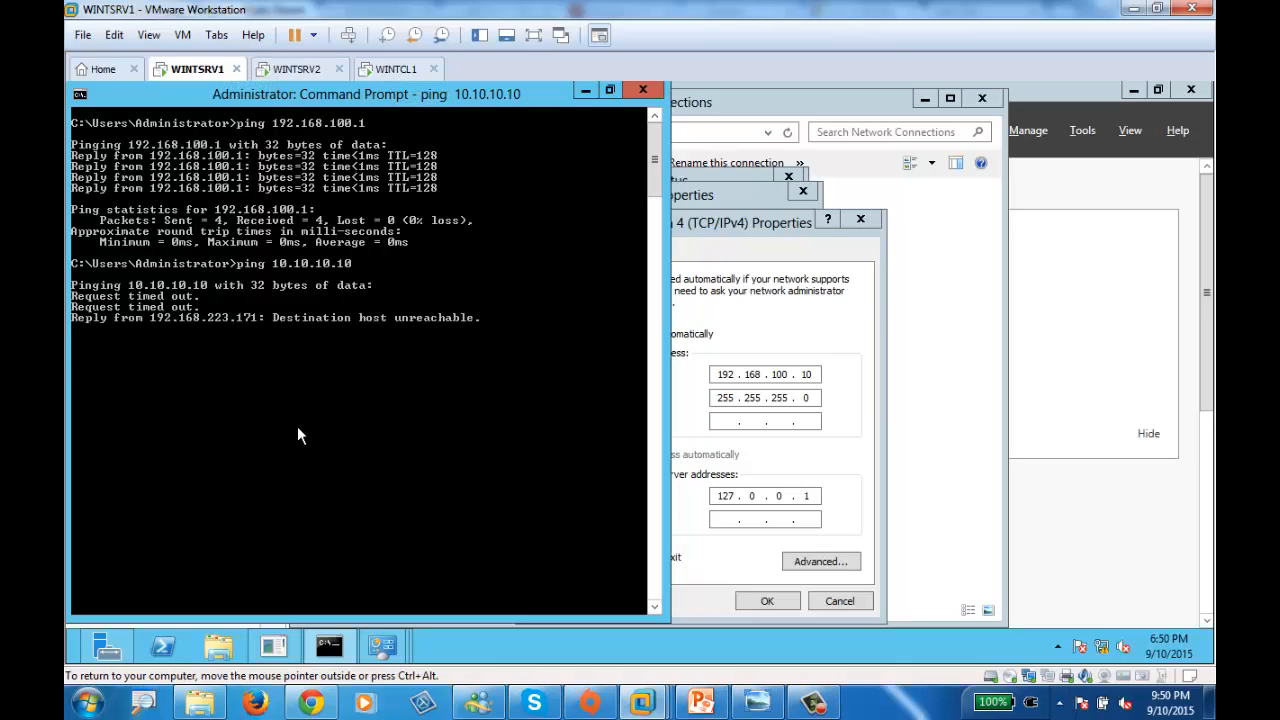
key(Up)
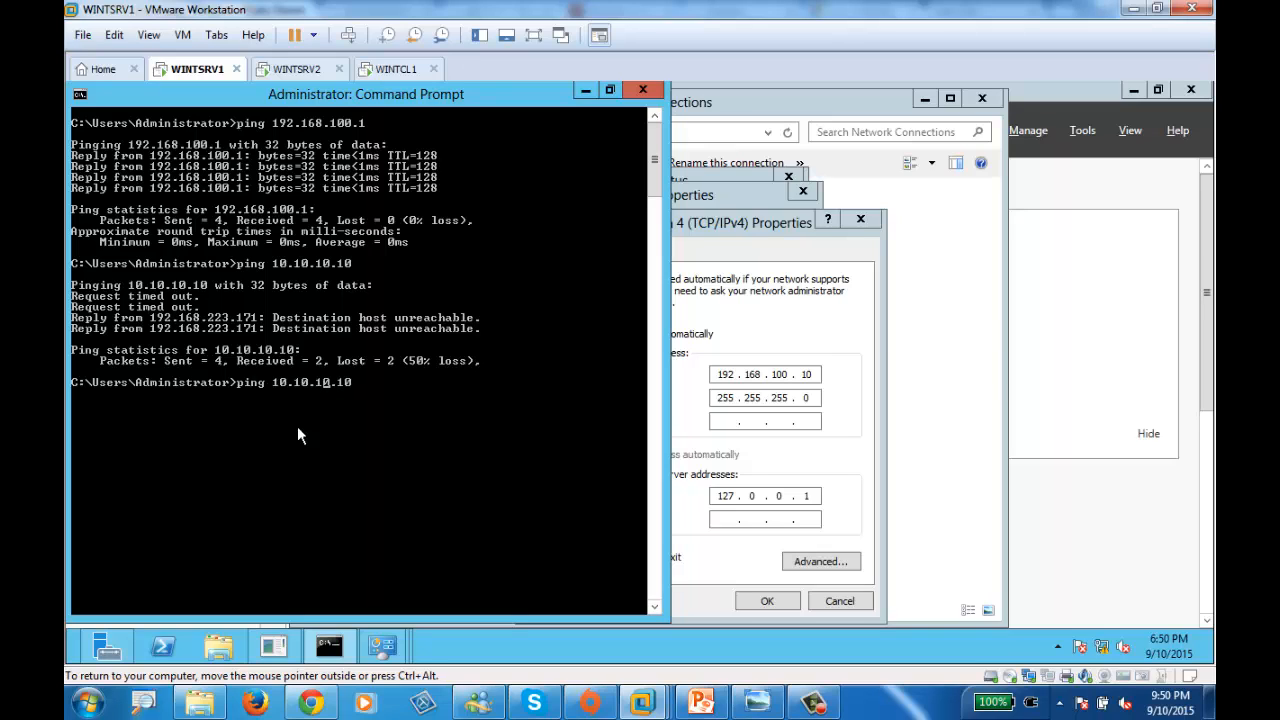
key(Left)
key(Left)
key(Left)
key(Left)
key(Left)
key(Left)
key(Left)
key(Left)
key(Left)
key(Left)
key(Left)
text(-t)
key(Return)
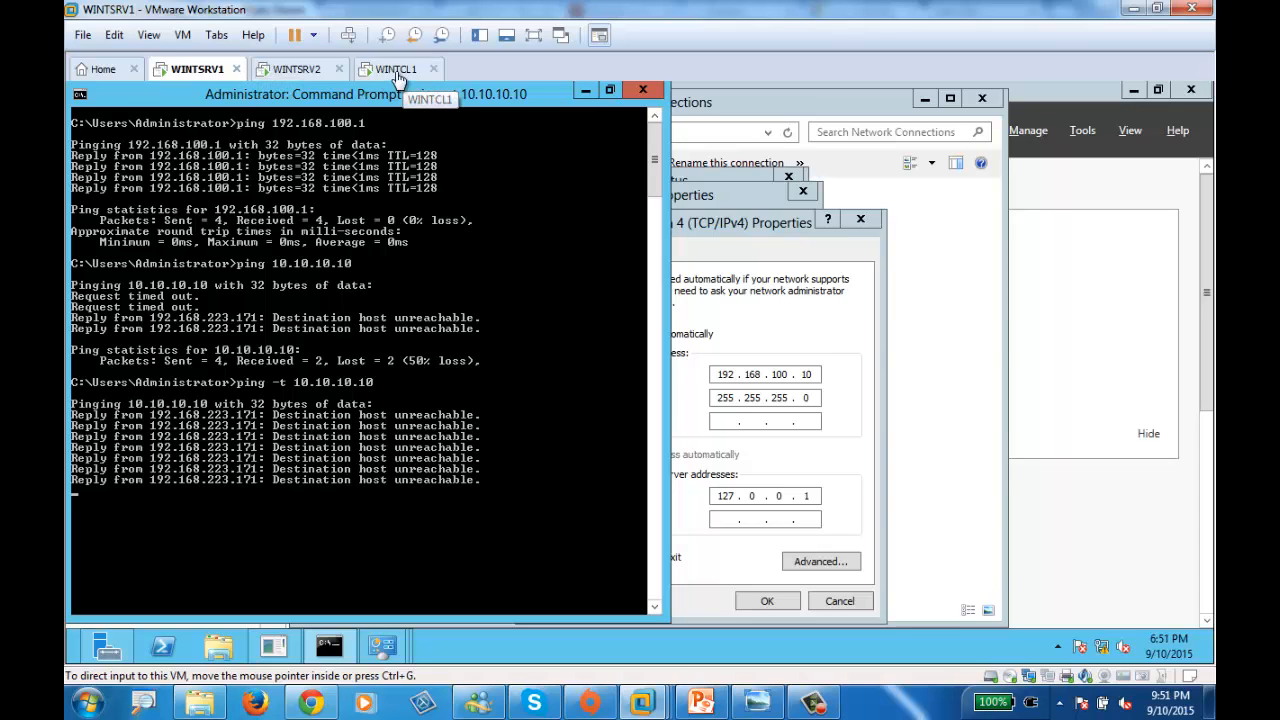
- On WINTCL1, run the continuous ping -t 192.168.100.10, which returns general failure
click(398, 70)
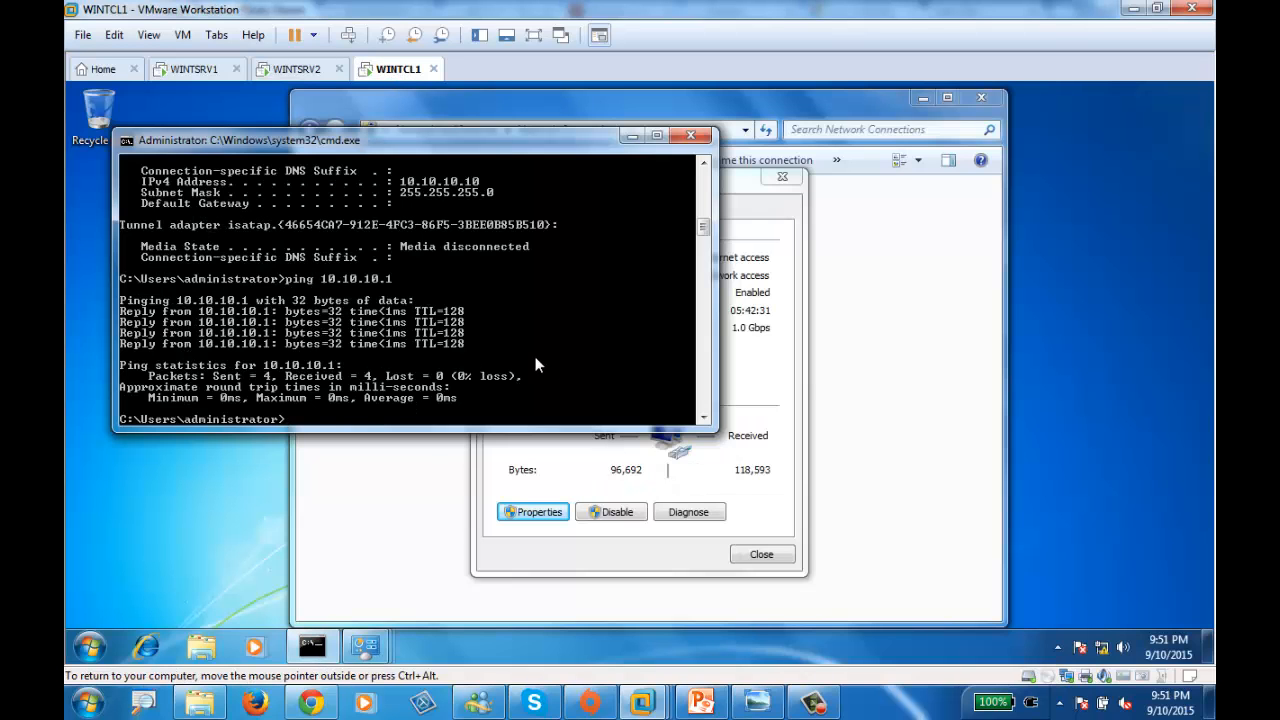
key(Up)
key(BackSpace)
key(BackSpace)
key(BackSpace)
key(BackSpace)
key(BackSpace)
key(BackSpace)
key(BackSpace)
key(BackSpace)
key(BackSpace)
key(BackSpace)
key(BackSpace)
text(192.1)
text(68/)
key(BackSpace)
text(100.10)
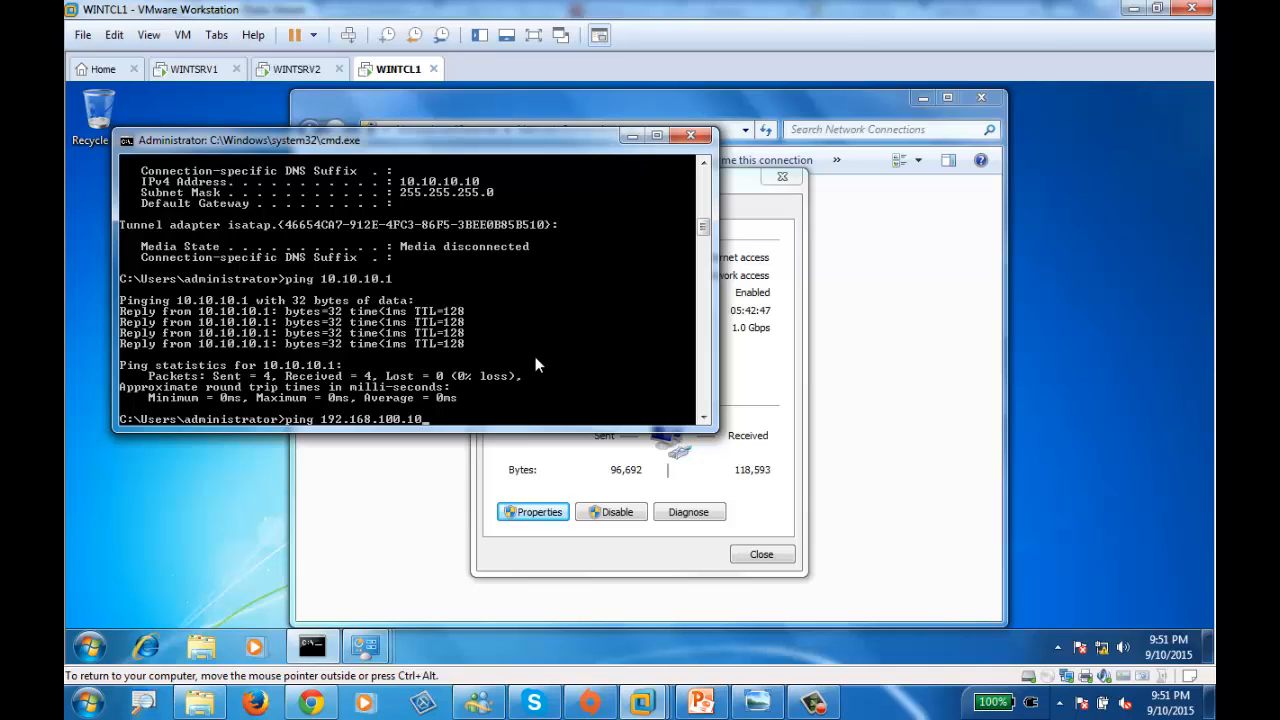
key(Left)
key(Left)
key(Left)
key(Left)
key(Left)
key(Left)
key(Left)
text(-t)
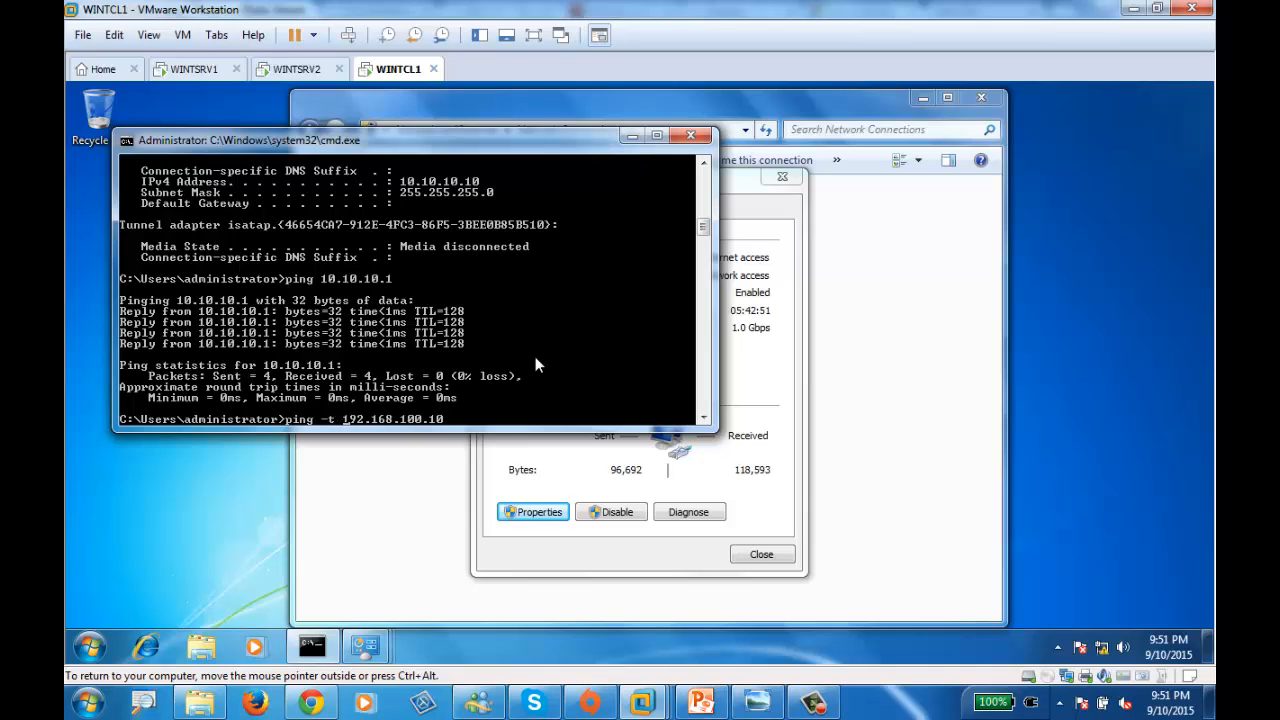
key(Return)
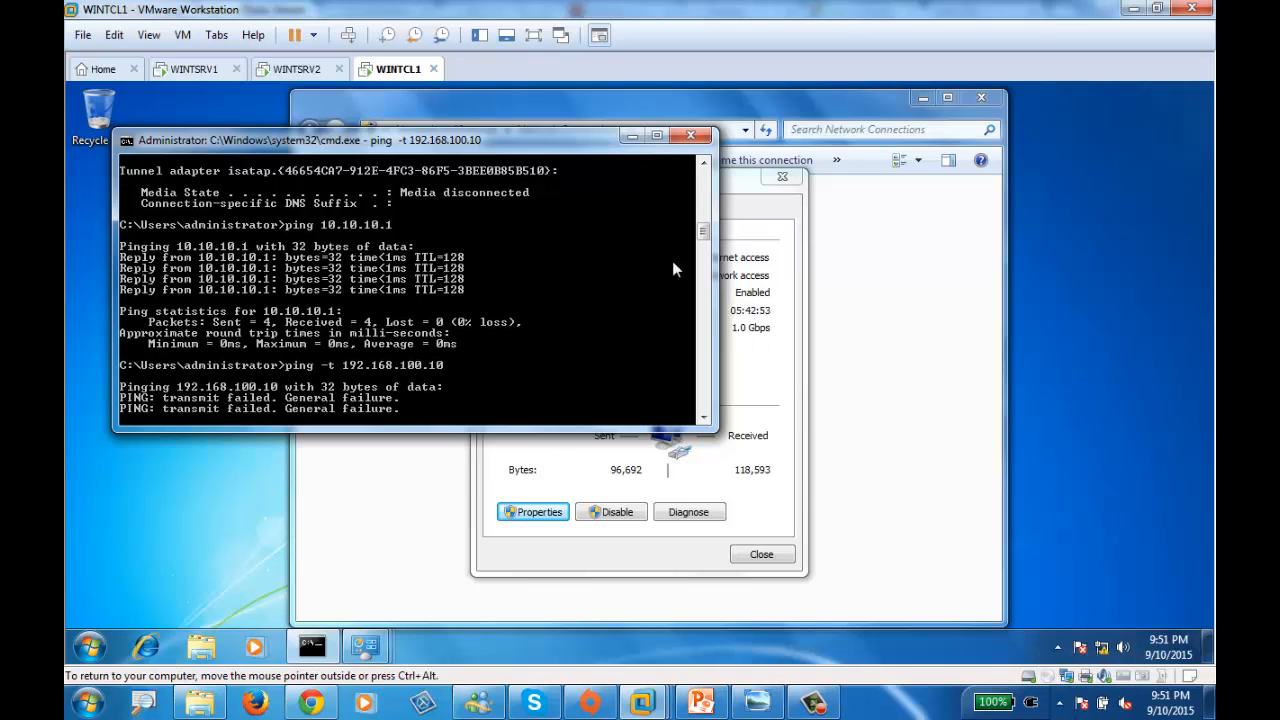
- Enlarge the command window to full height and move it to the right side
click(656, 135)
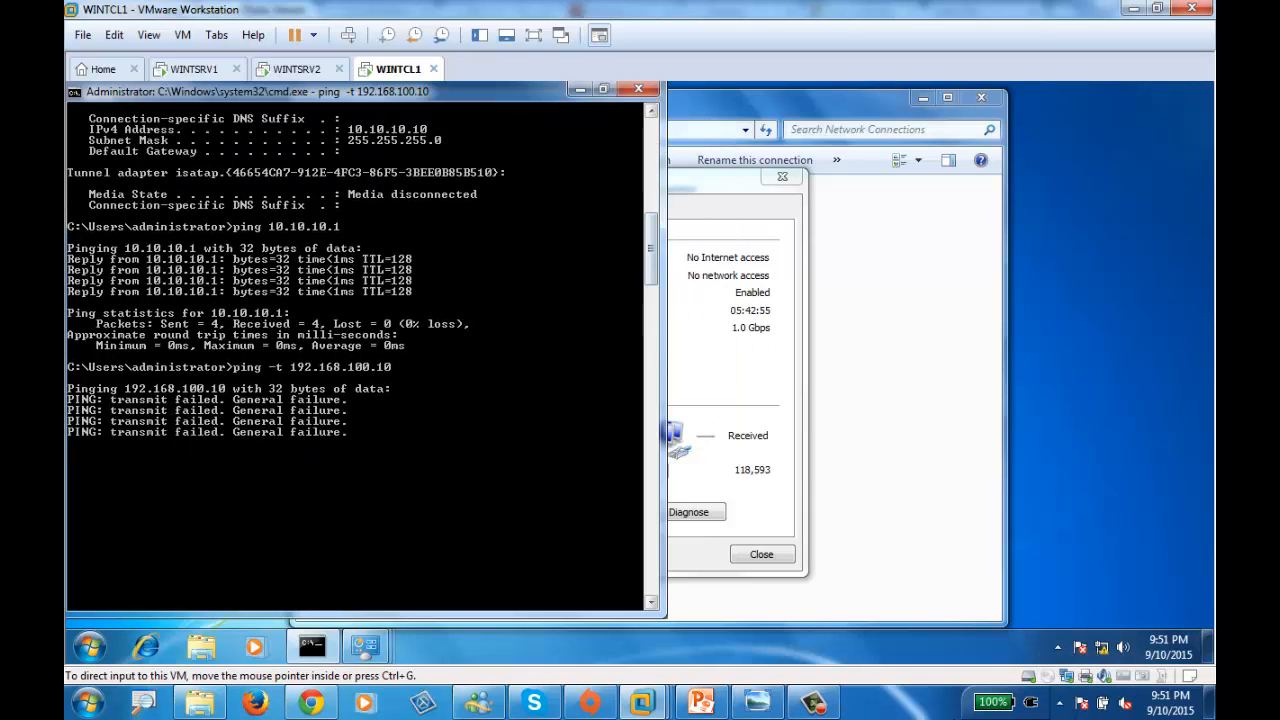
click(810, 705)
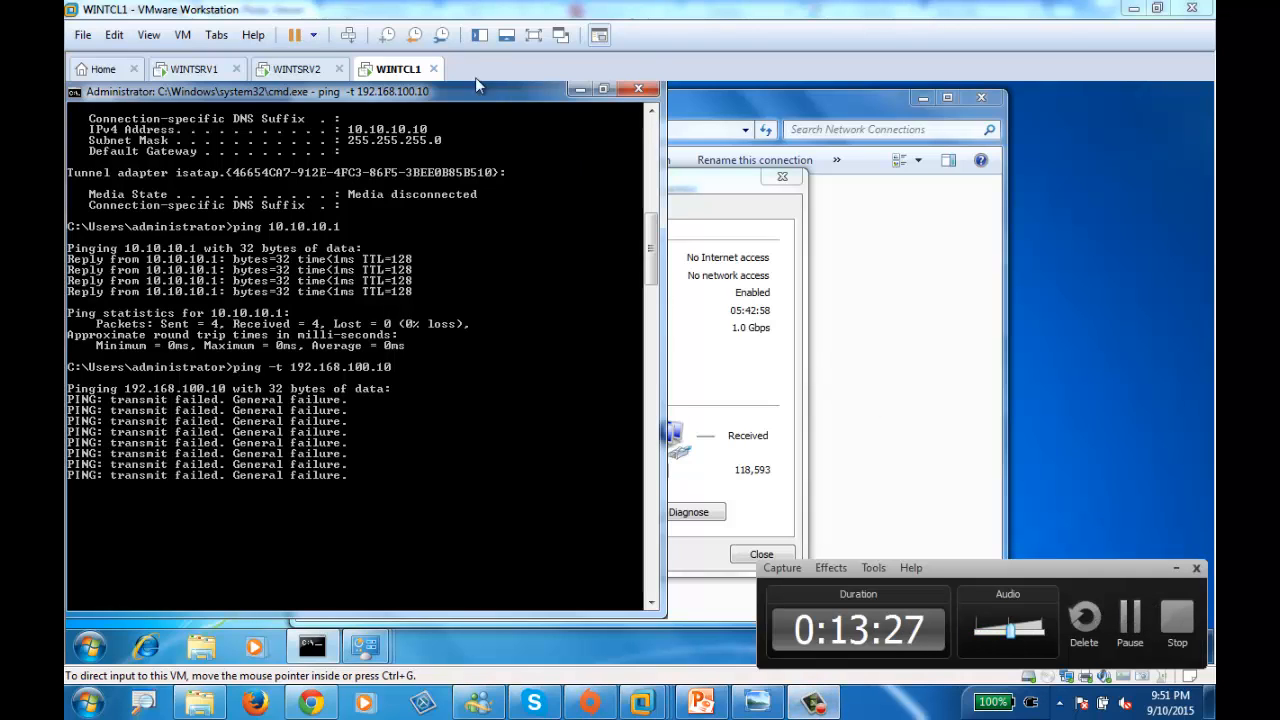
click(1130, 620)
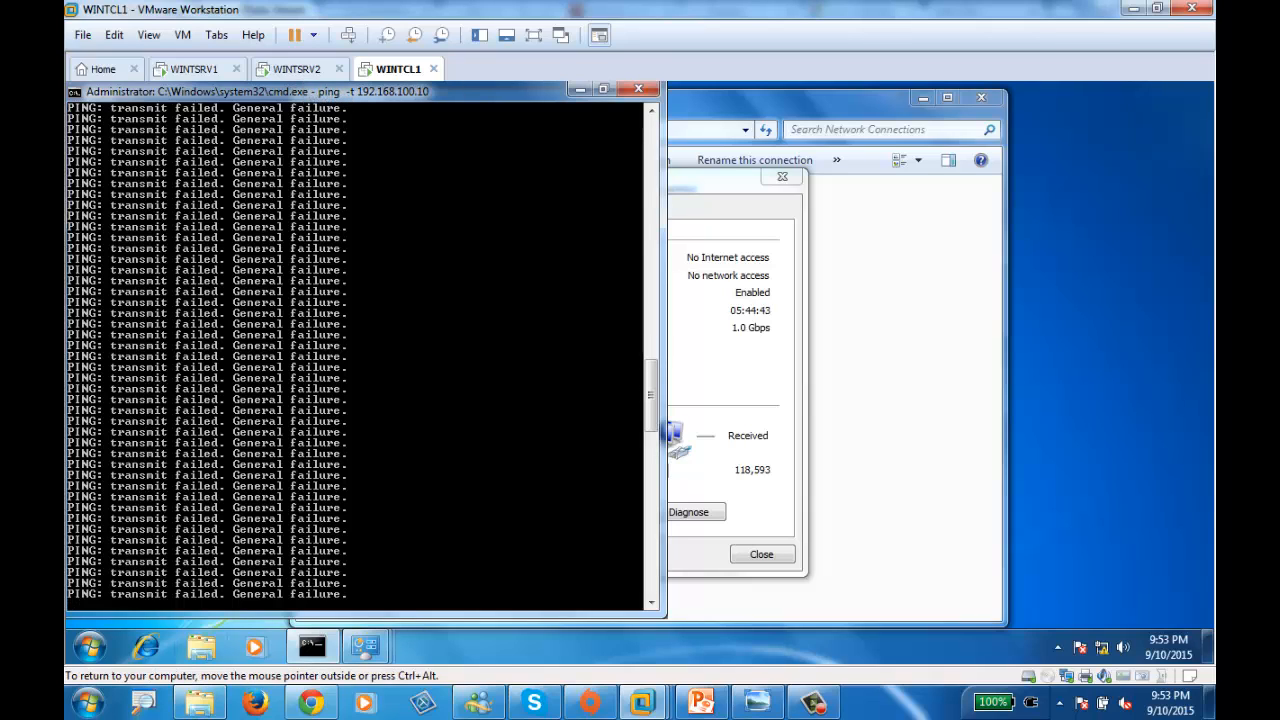
click(813, 703)
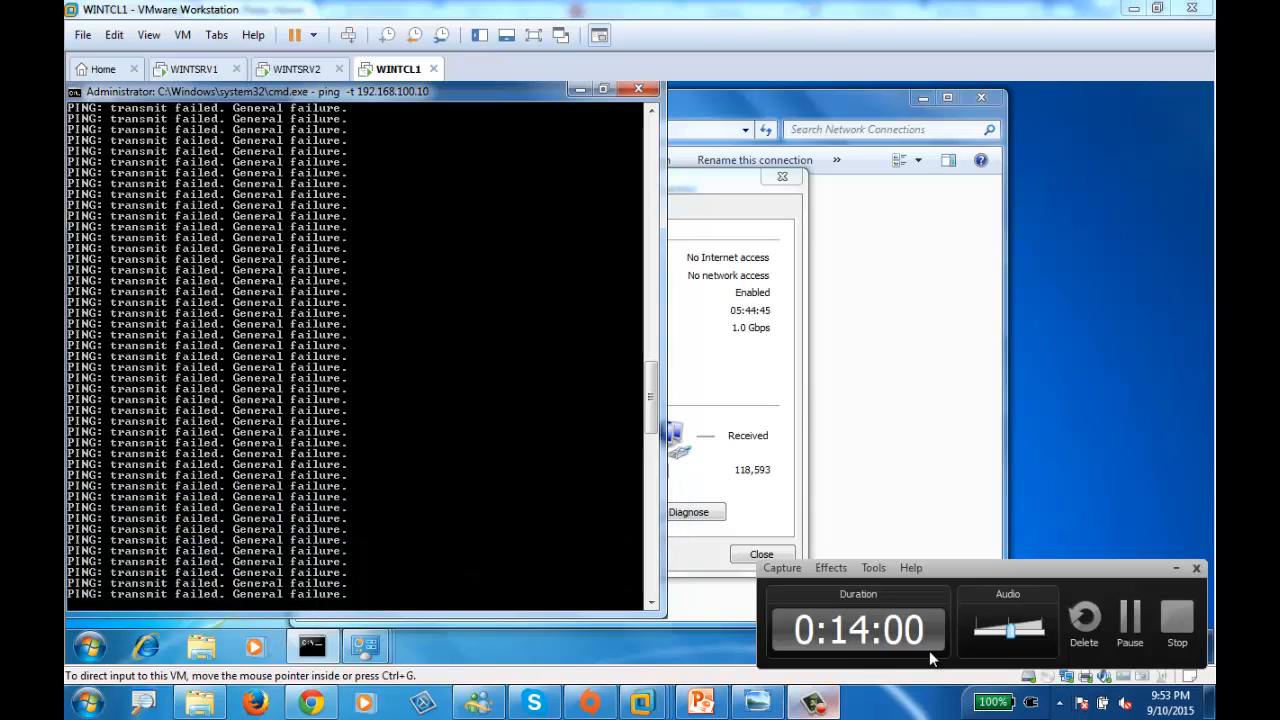
click(1128, 622)
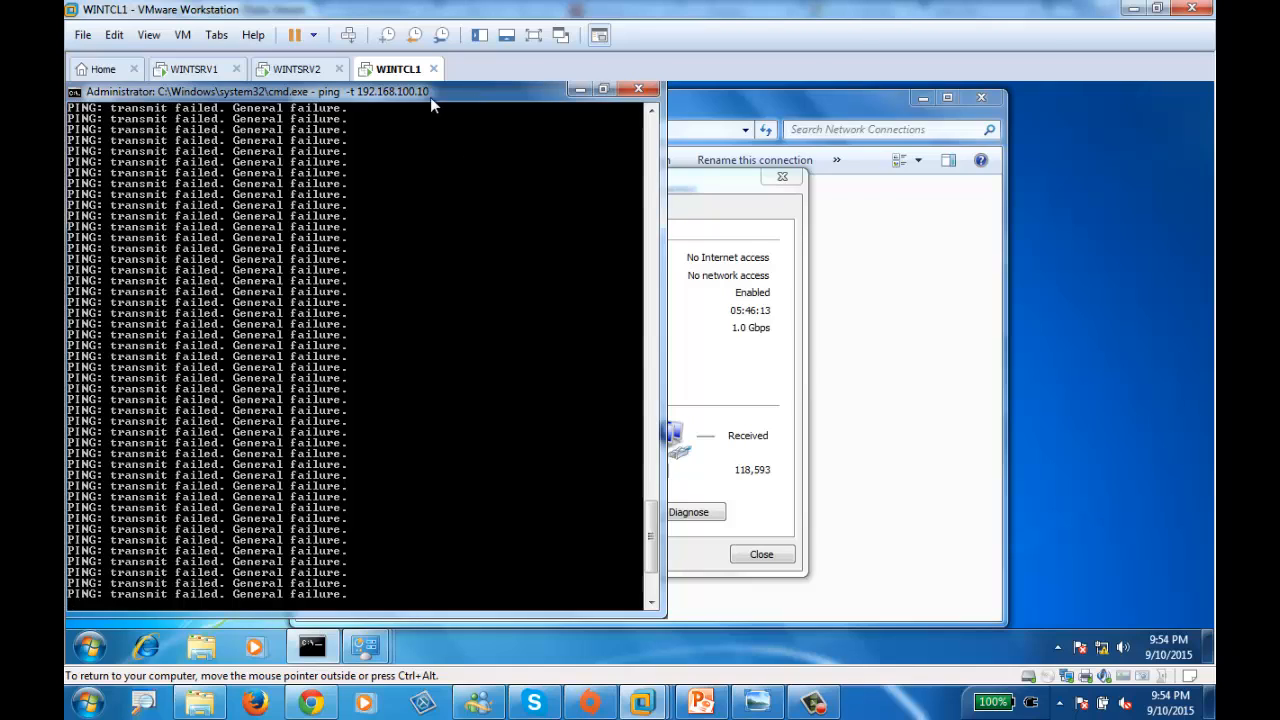
drag(430, 97, 1212, 152)
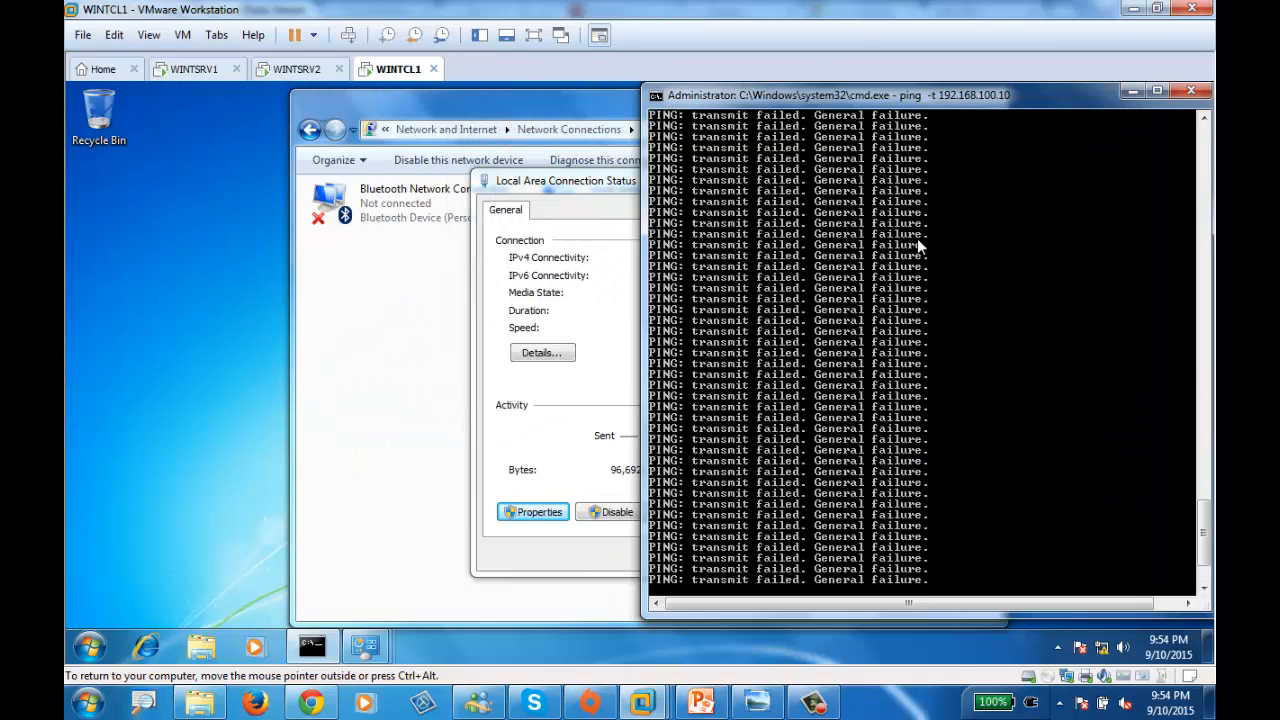
- On WINTSRV2, launch the Add Roles and Features wizard from Server Manager and reach server roles
click(296, 70)
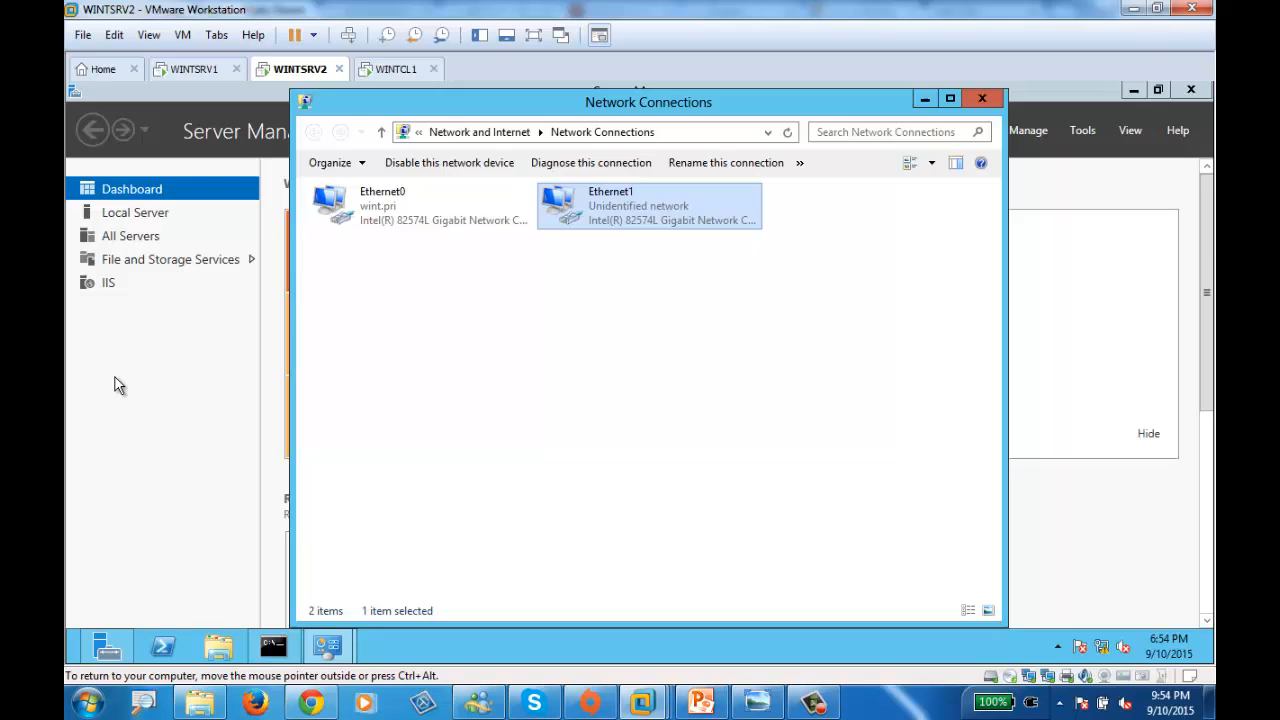
click(116, 378)
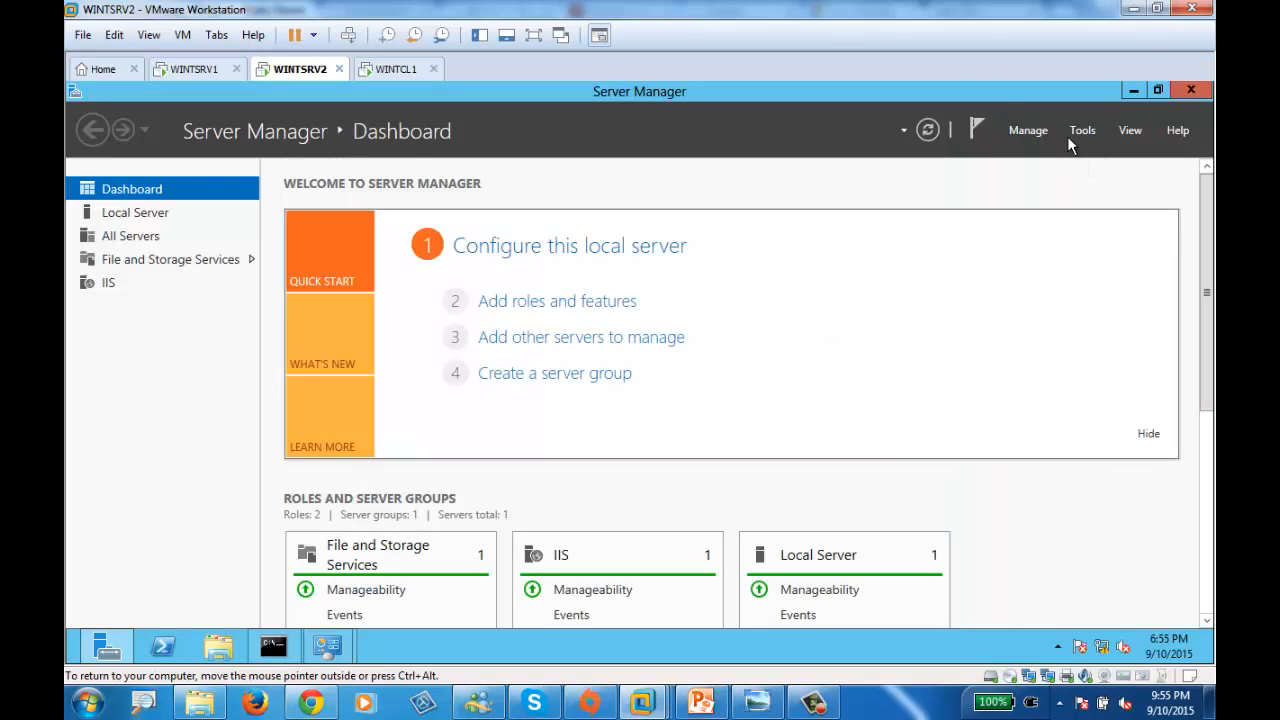
click(566, 304)
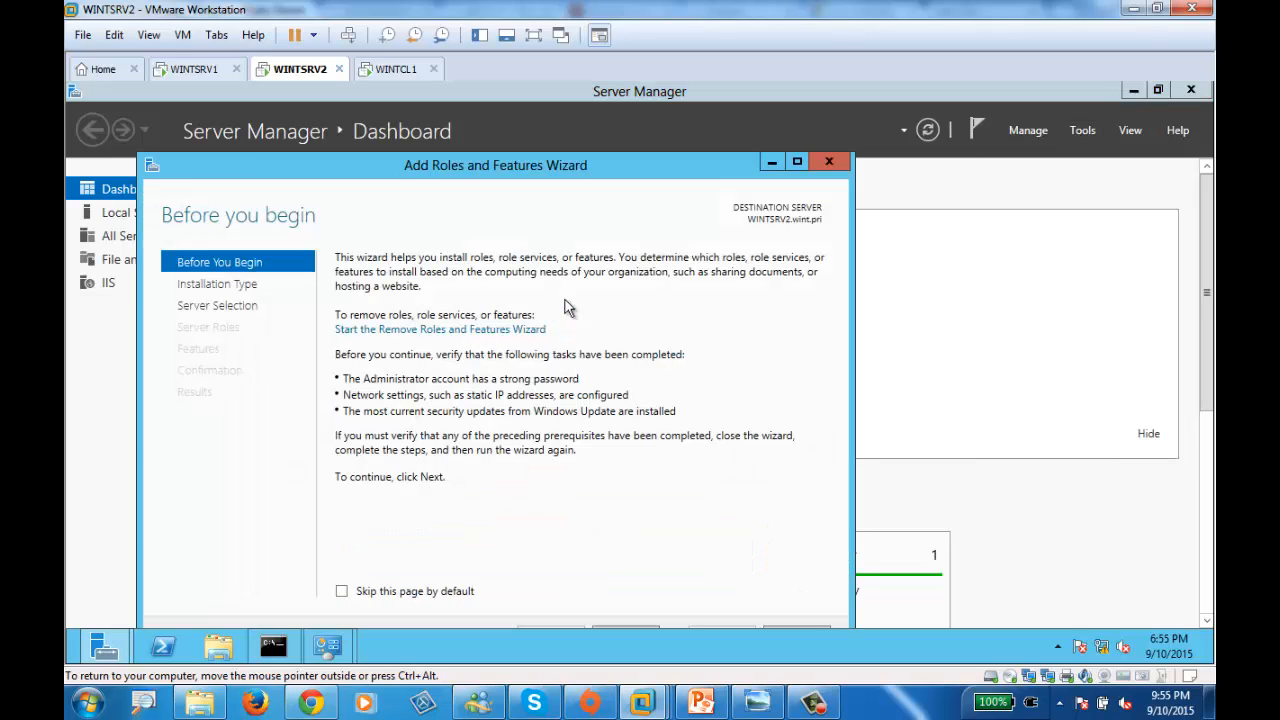
double_click(495, 163)
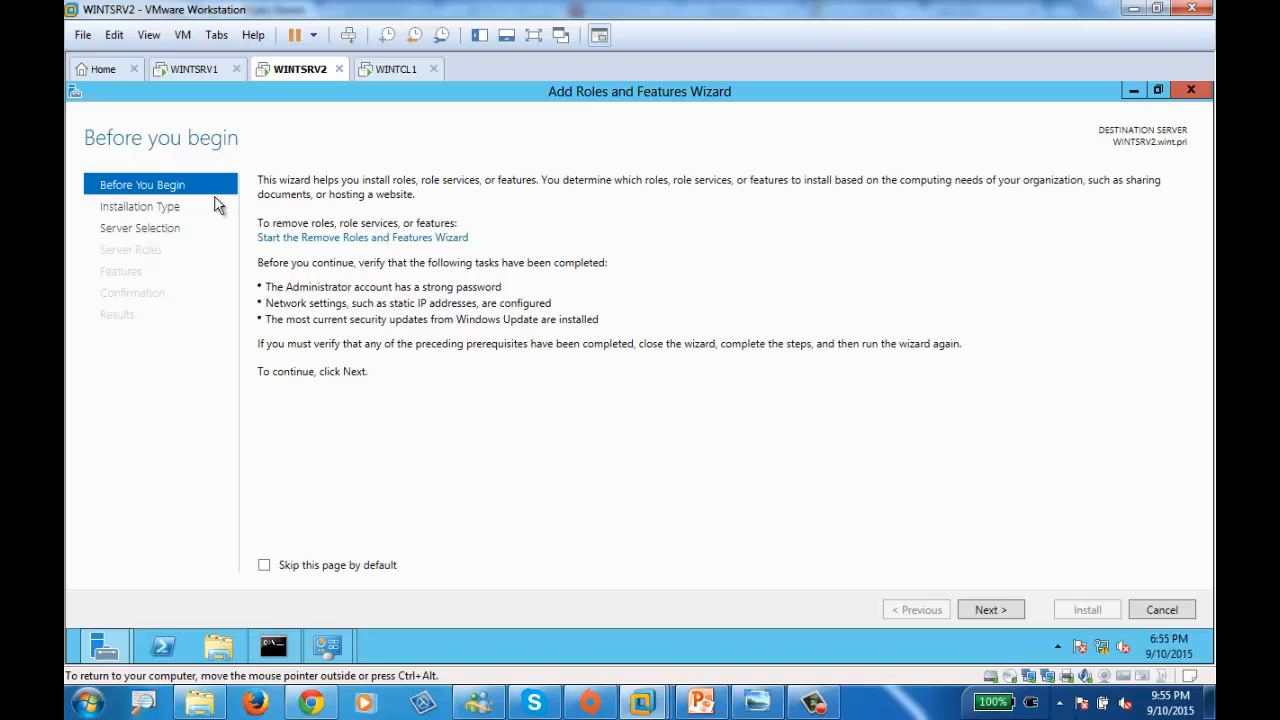
click(990, 610)
click(988, 612)
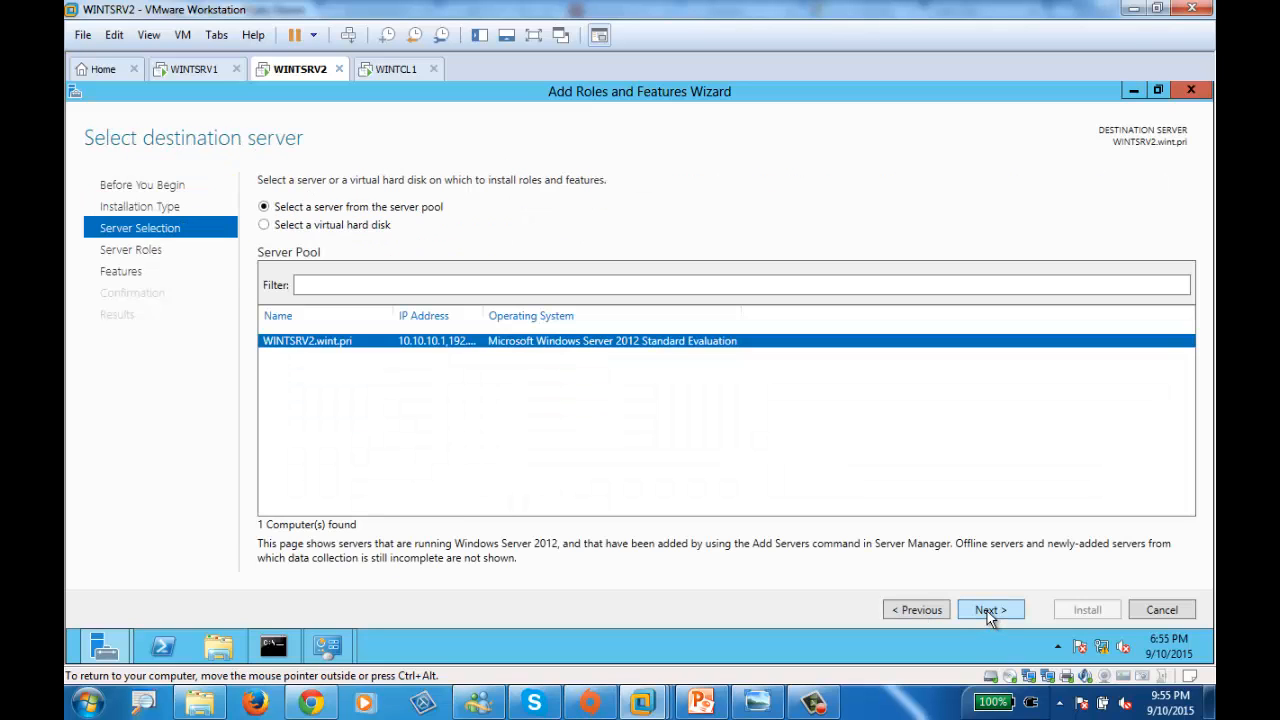
click(988, 612)
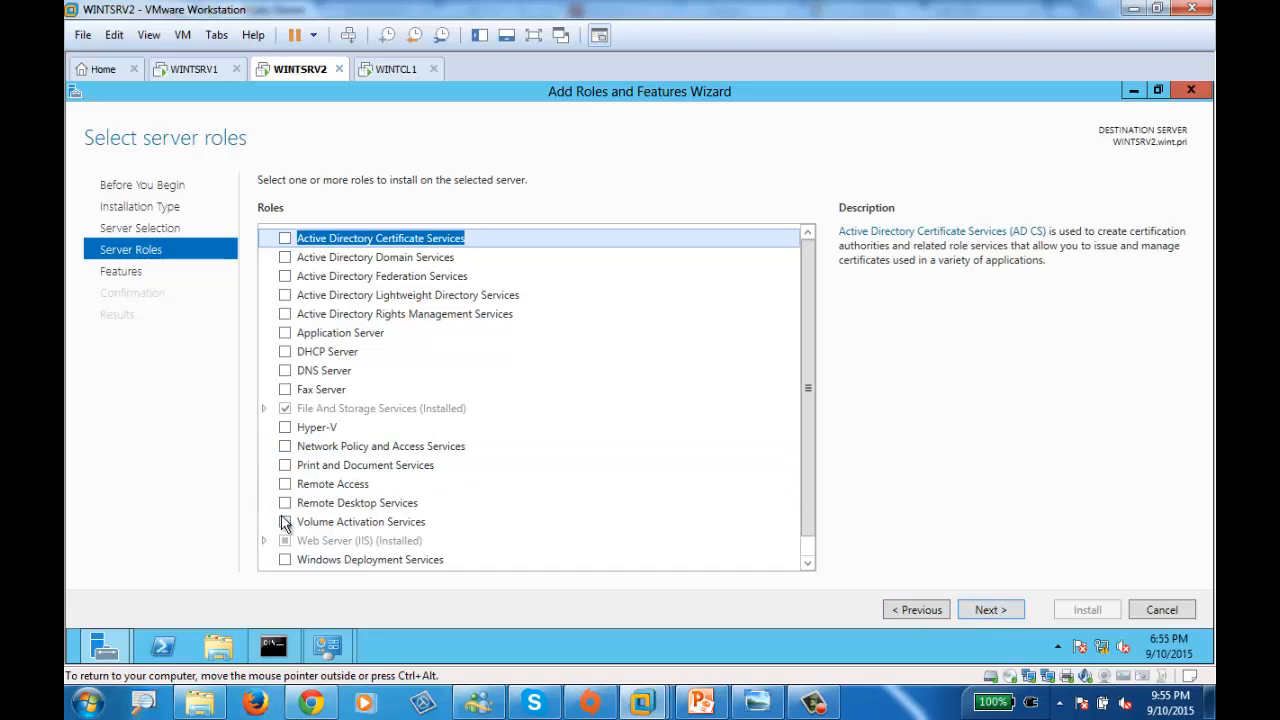
- Select the Remote Access role with its required features and add the Routing role service
click(285, 486)
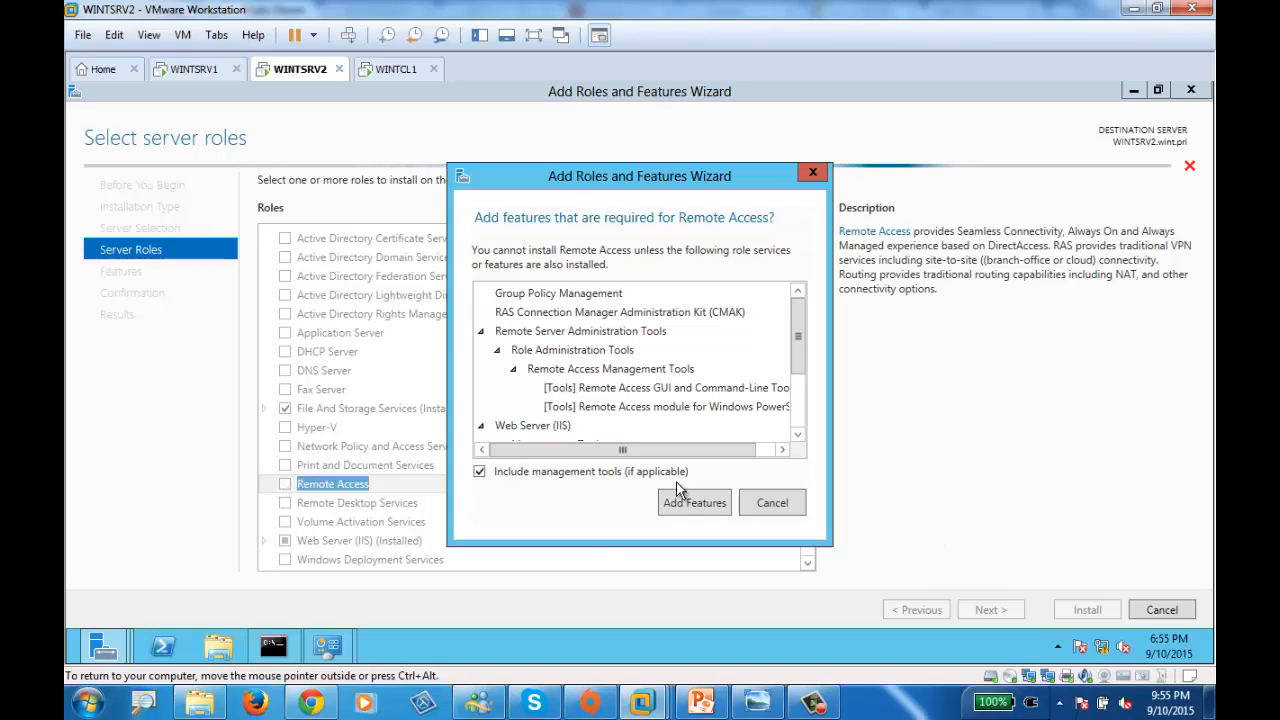
click(692, 503)
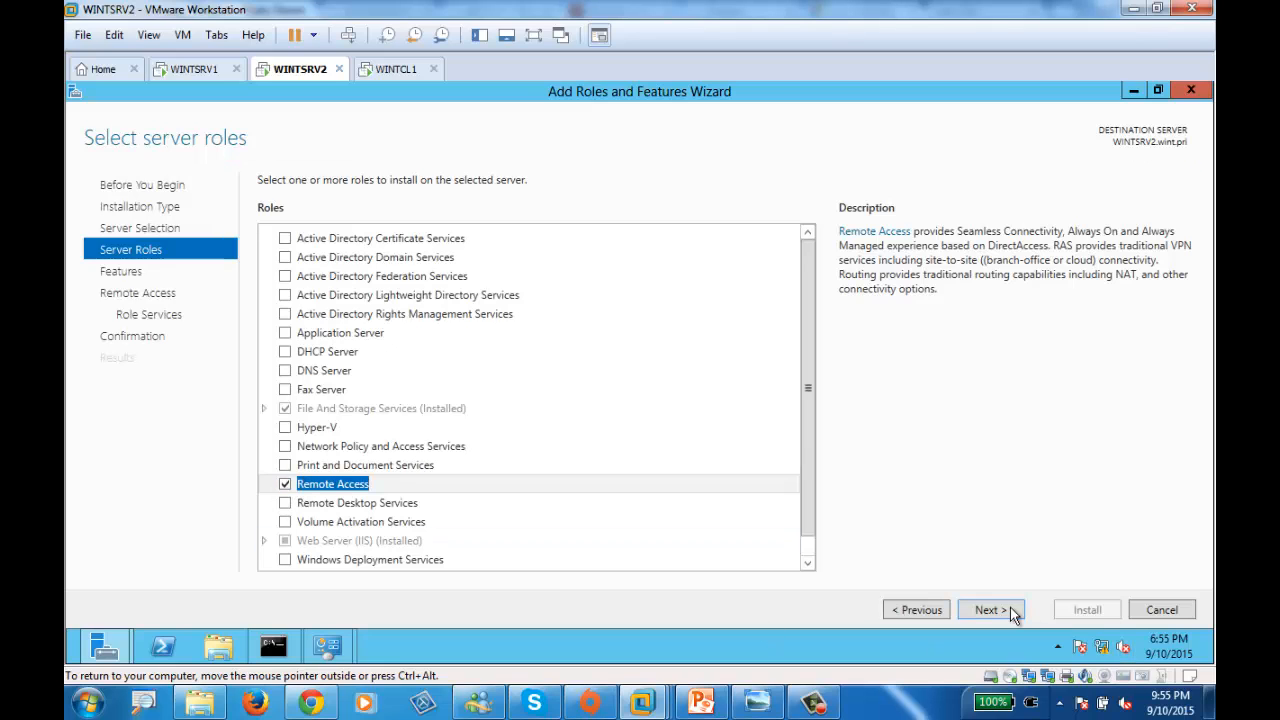
click(1006, 612)
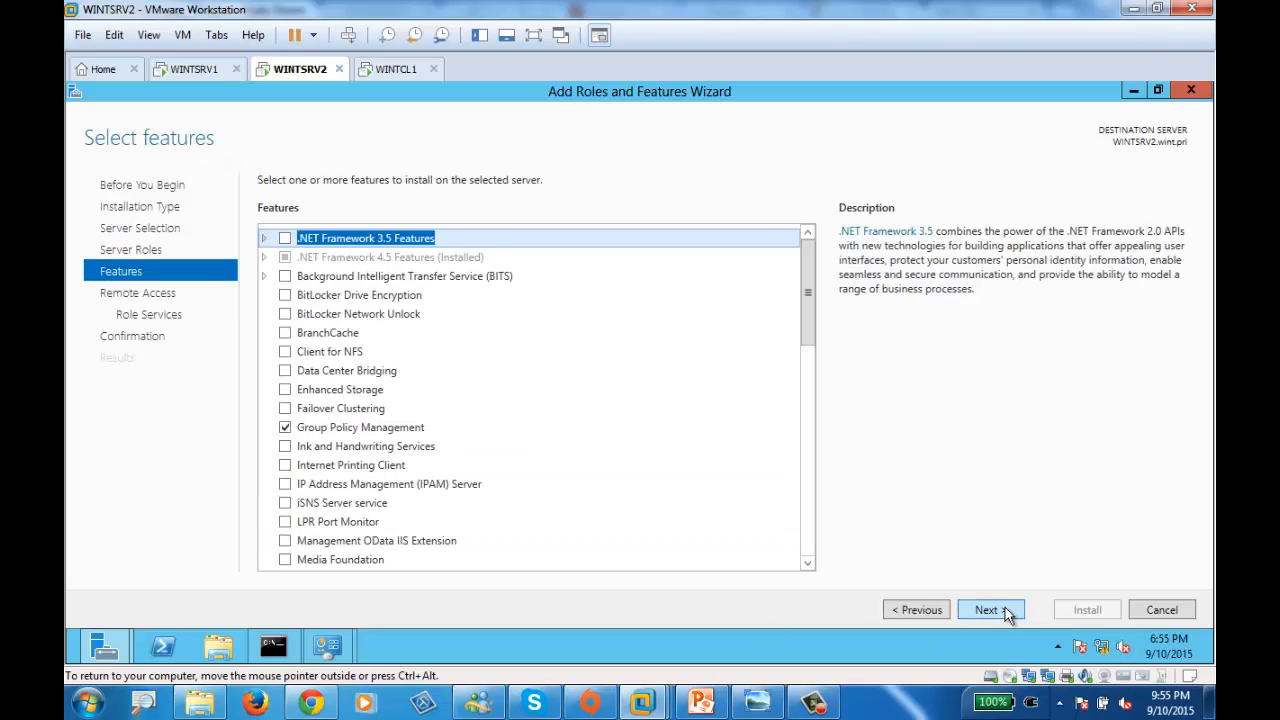
click(1003, 613)
click(998, 612)
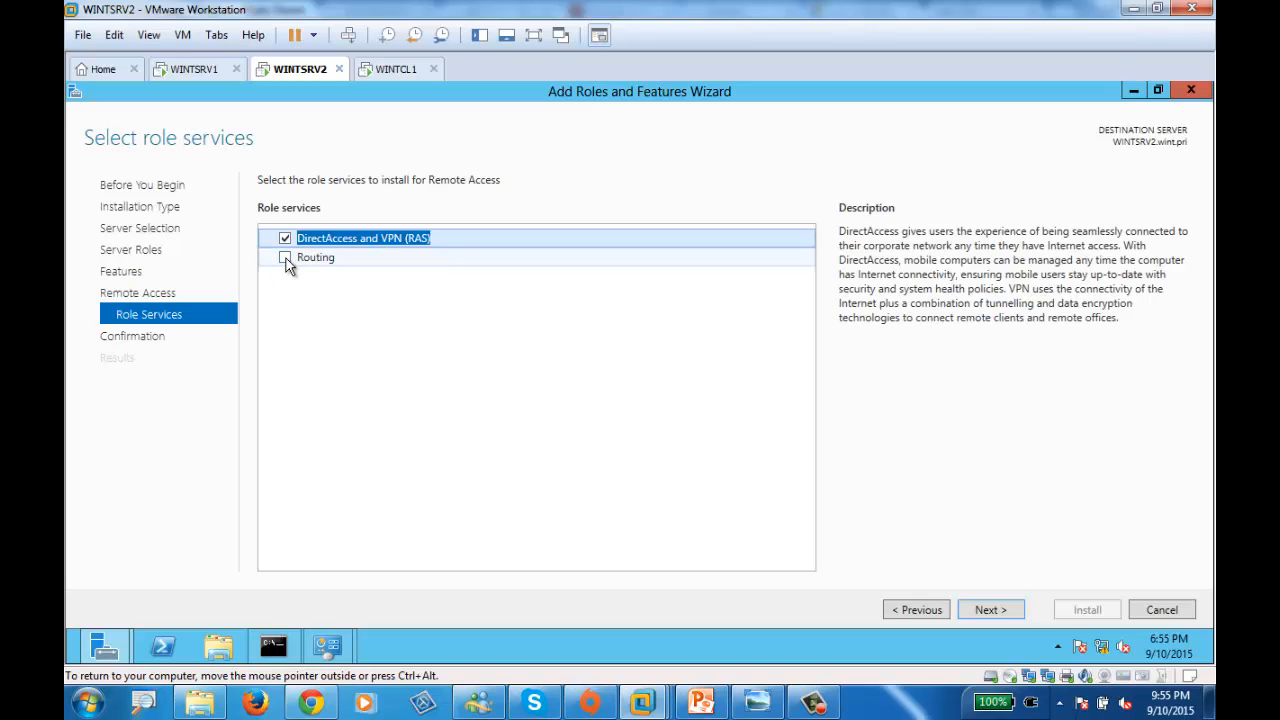
click(285, 258)
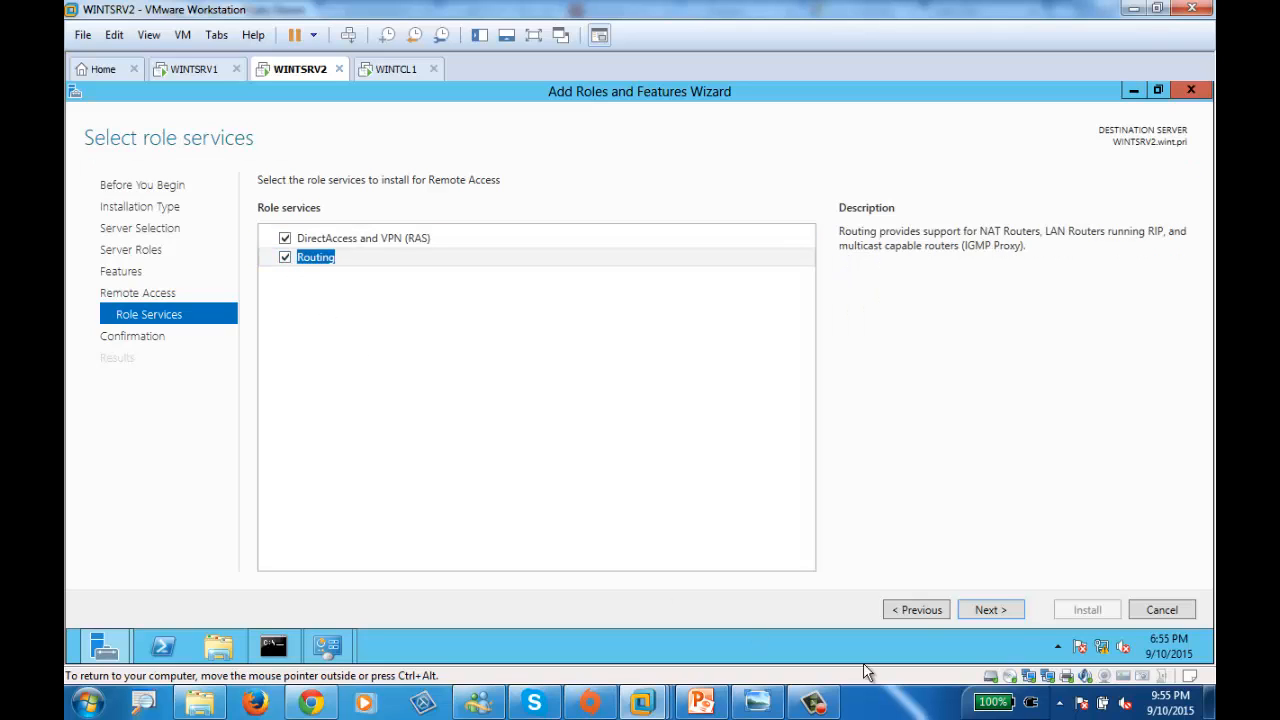
click(986, 611)
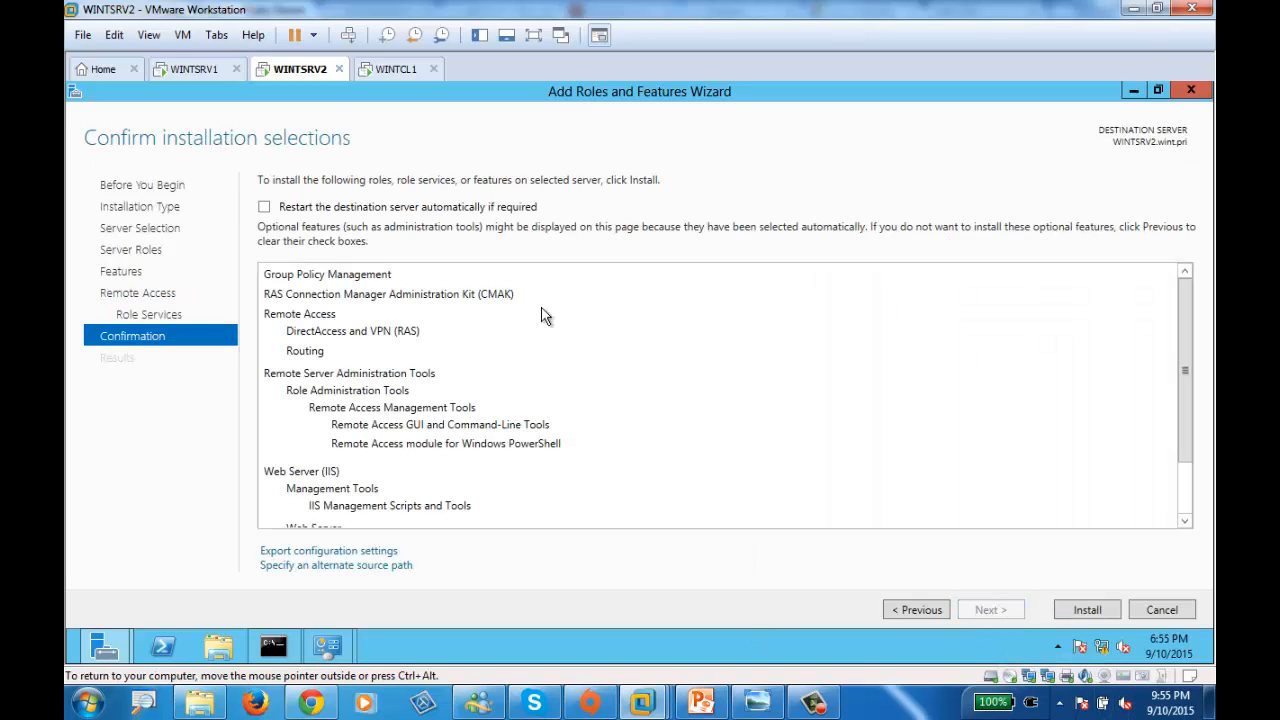
- Allow automatic restarts and install the Remote Access and Routing roles
click(264, 207)
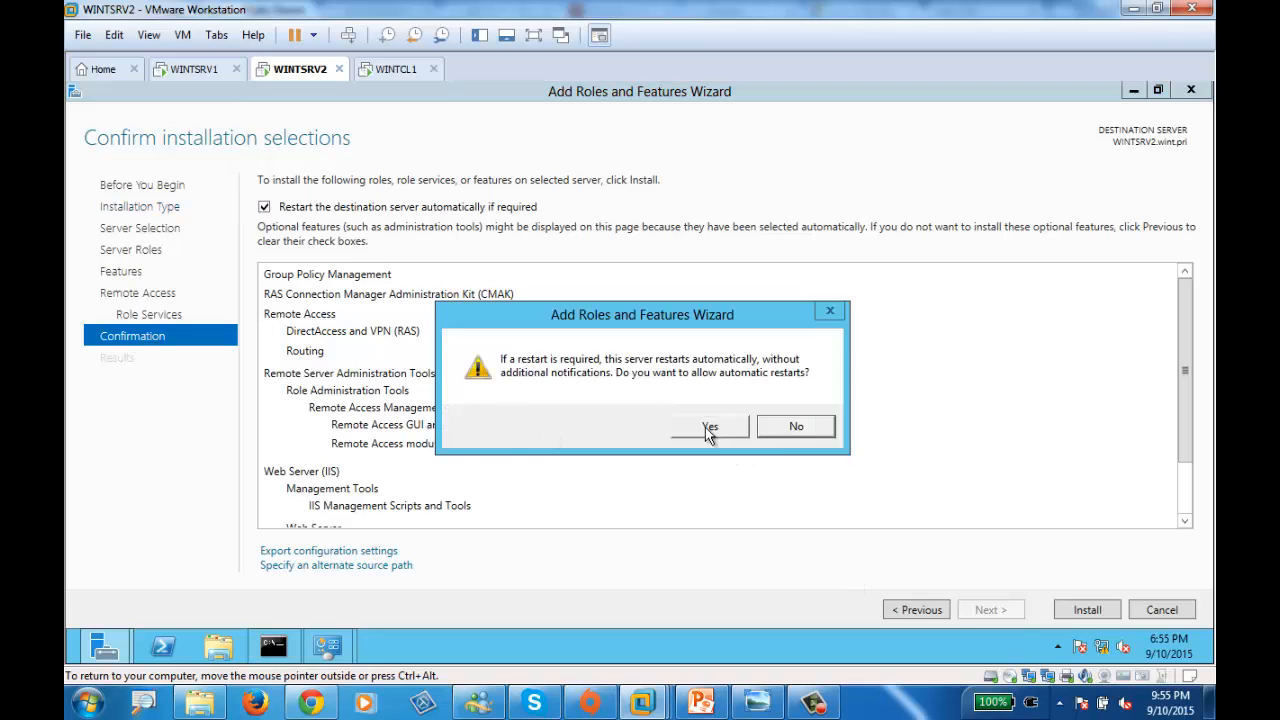
click(708, 426)
click(1095, 613)
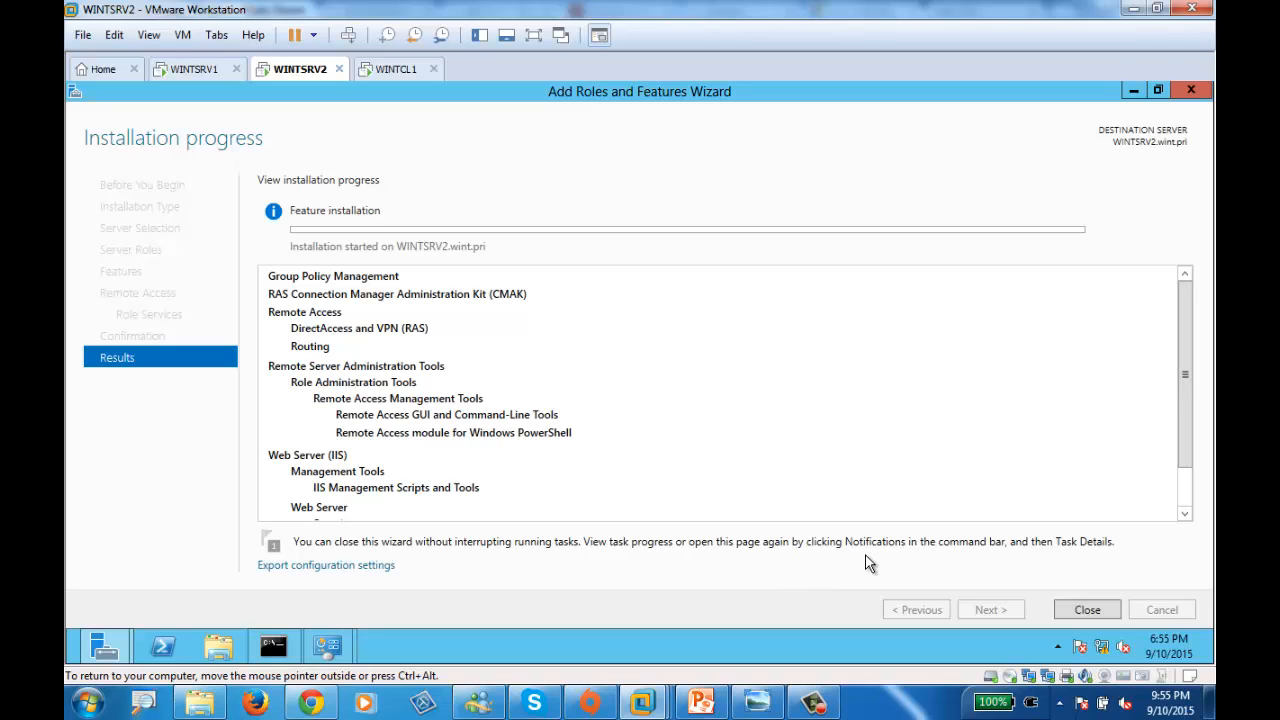
click(816, 706)
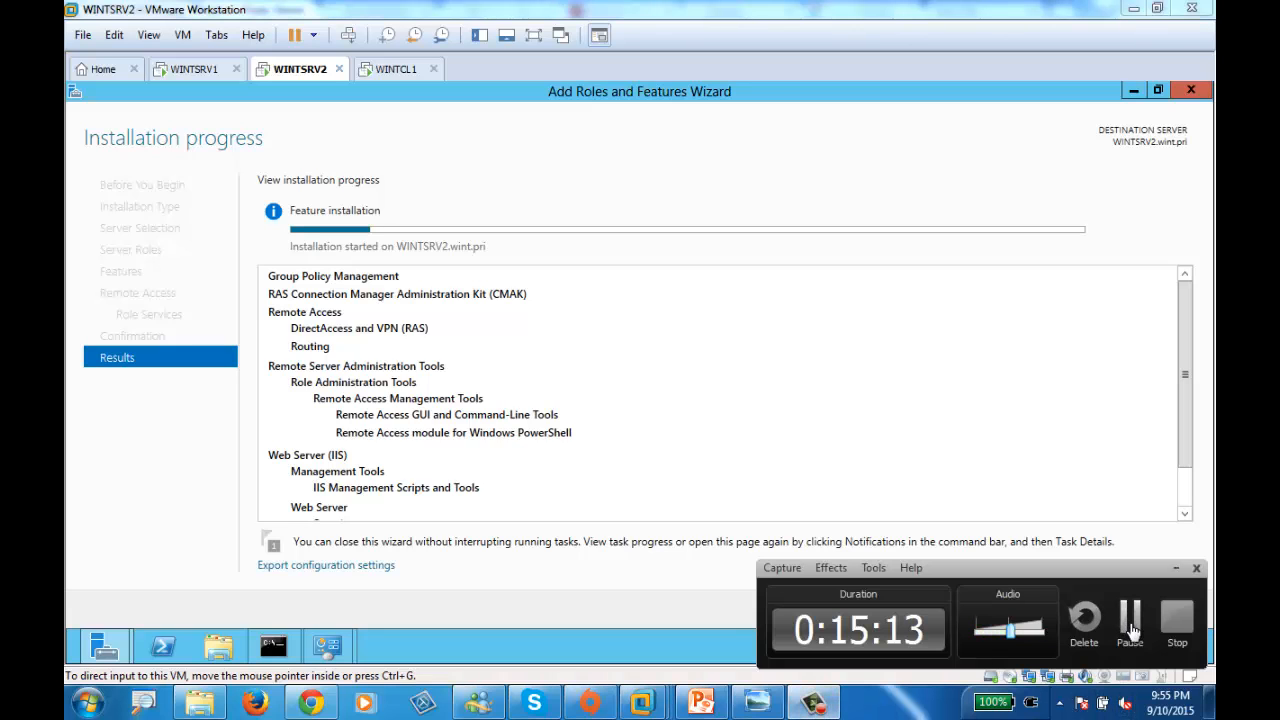
click(1130, 625)
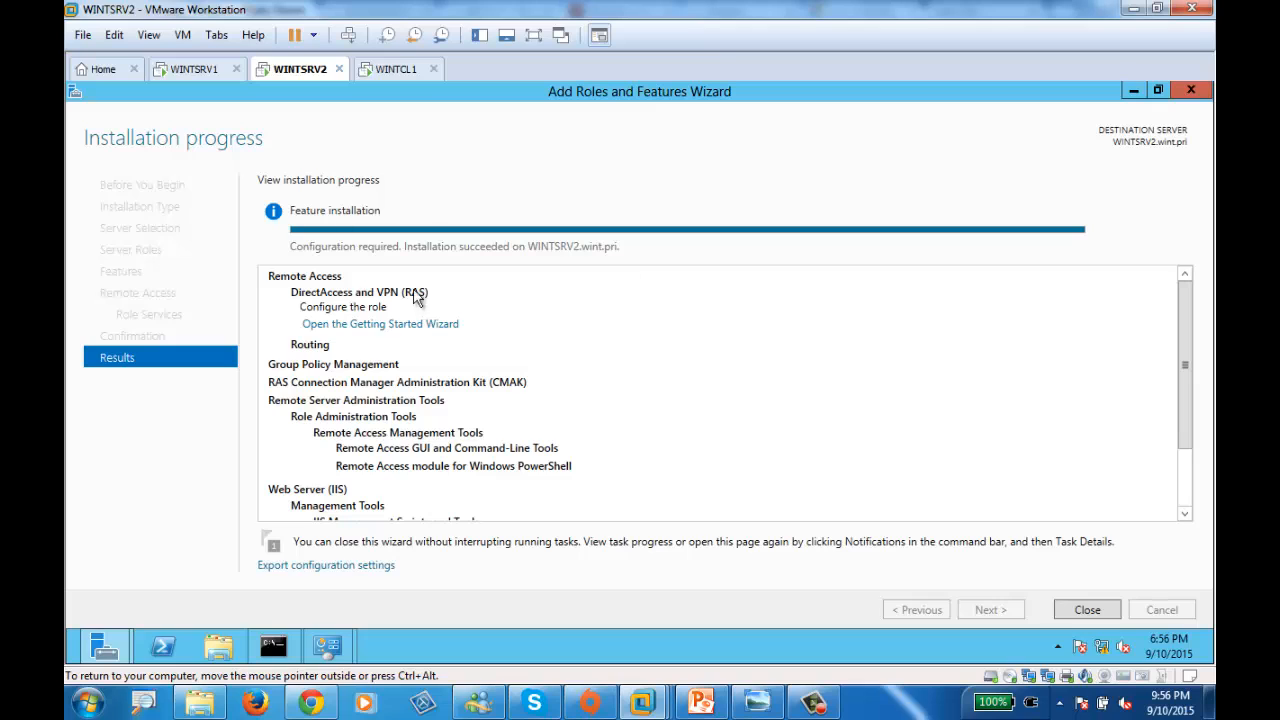
- Close the installation wizard and open Remote Access Management for WINTSRV2 from Server Manager
click(1087, 610)
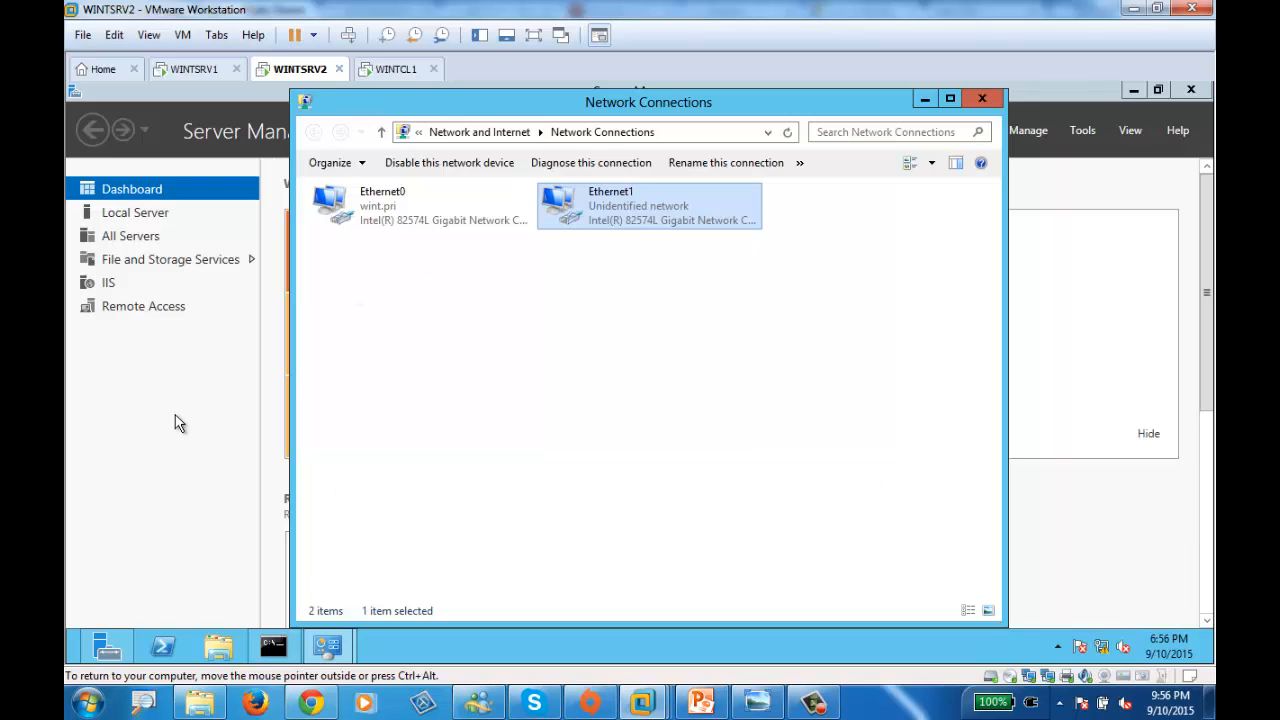
click(128, 352)
click(122, 308)
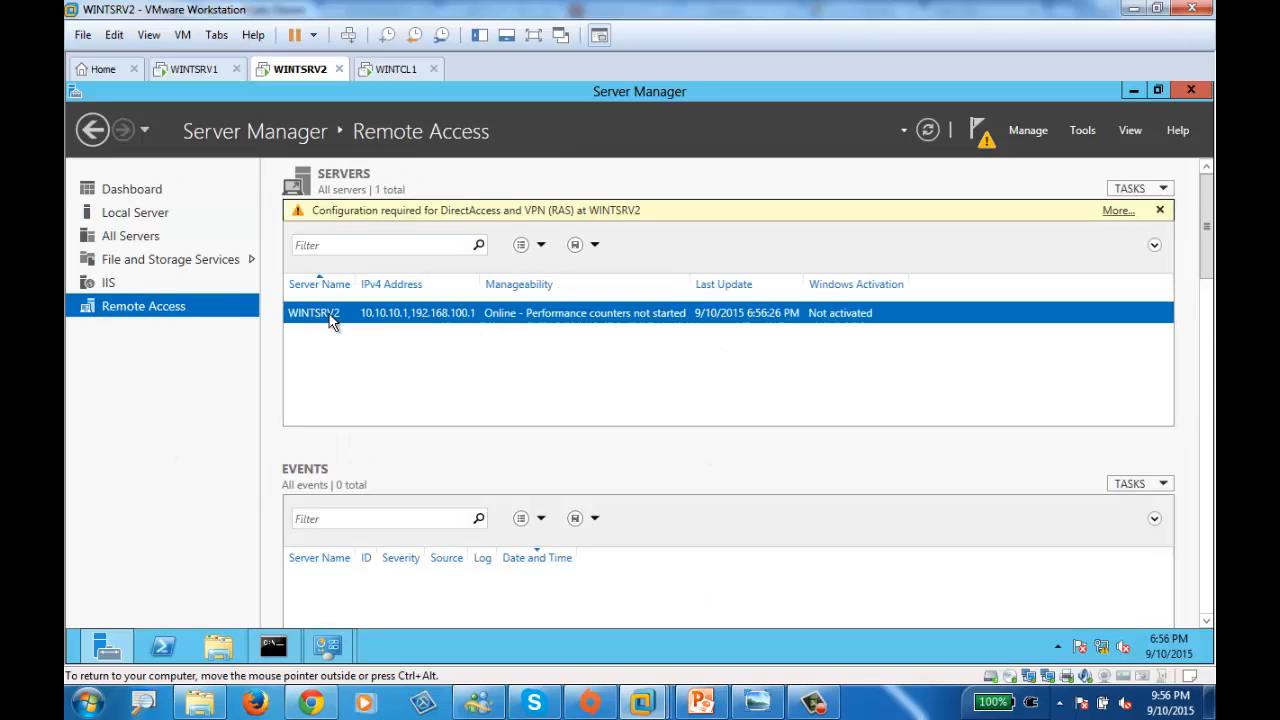
right_click(400, 320)
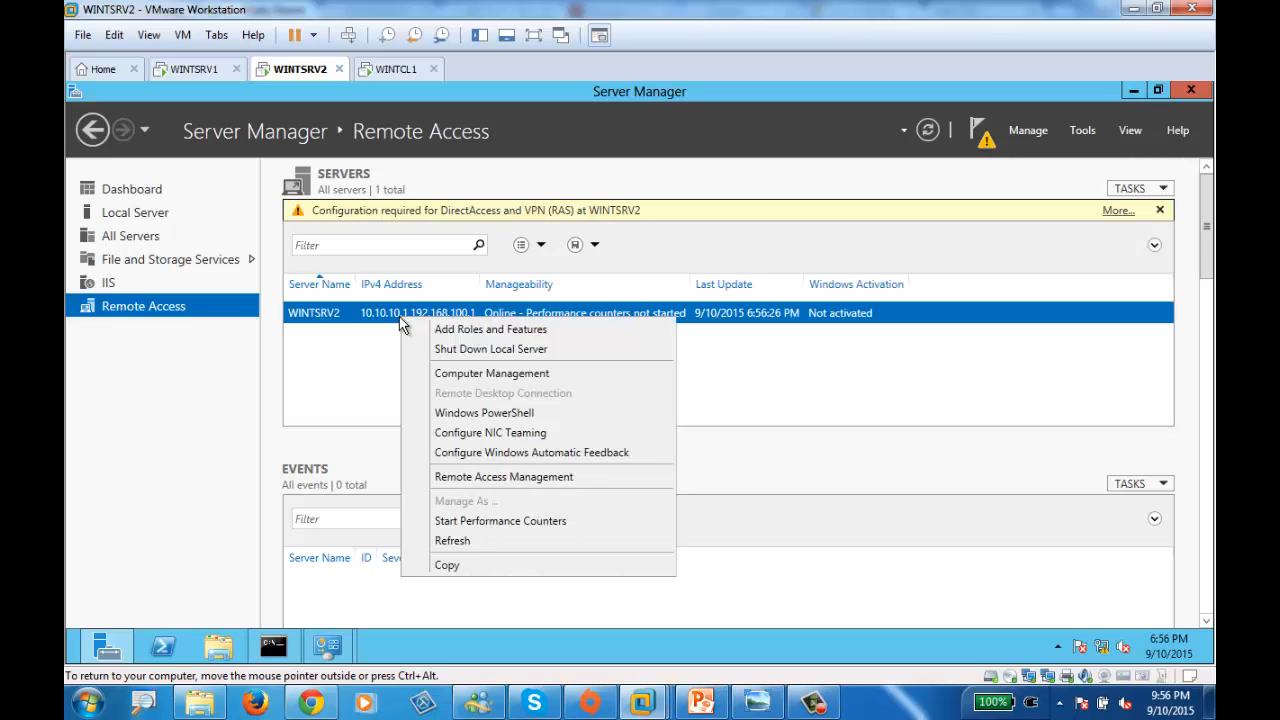
click(196, 350)
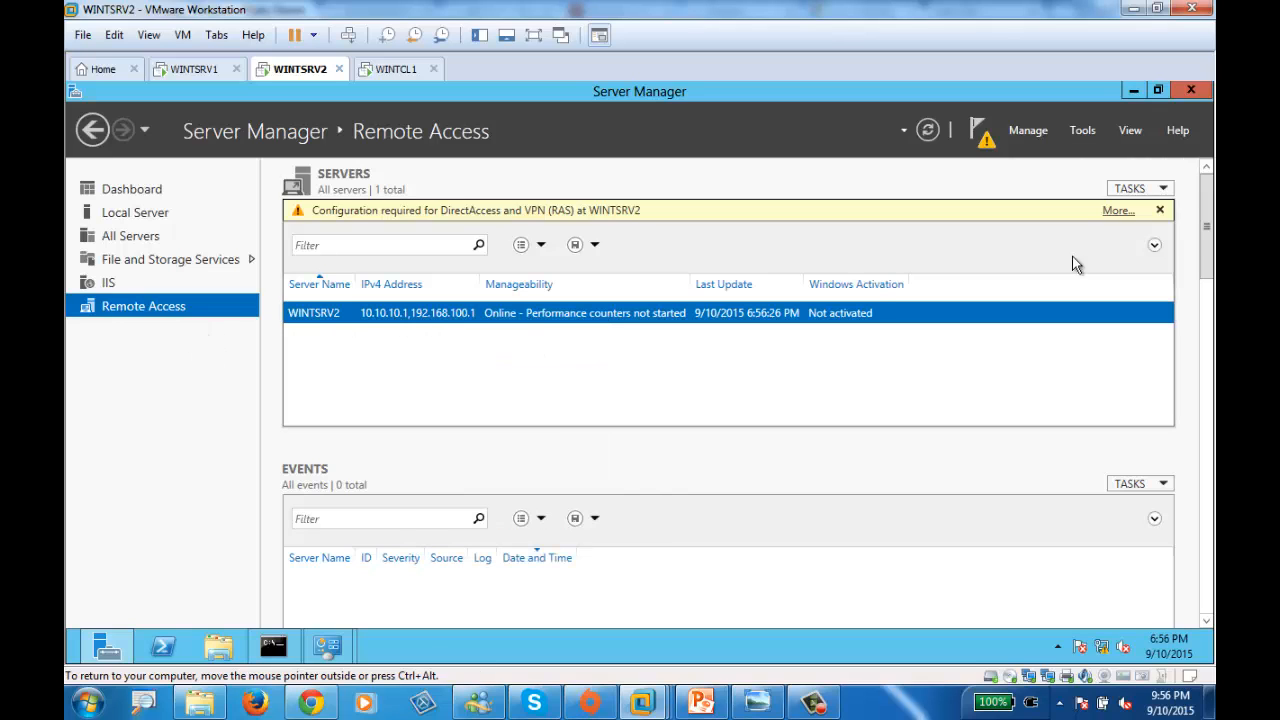
right_click(450, 314)
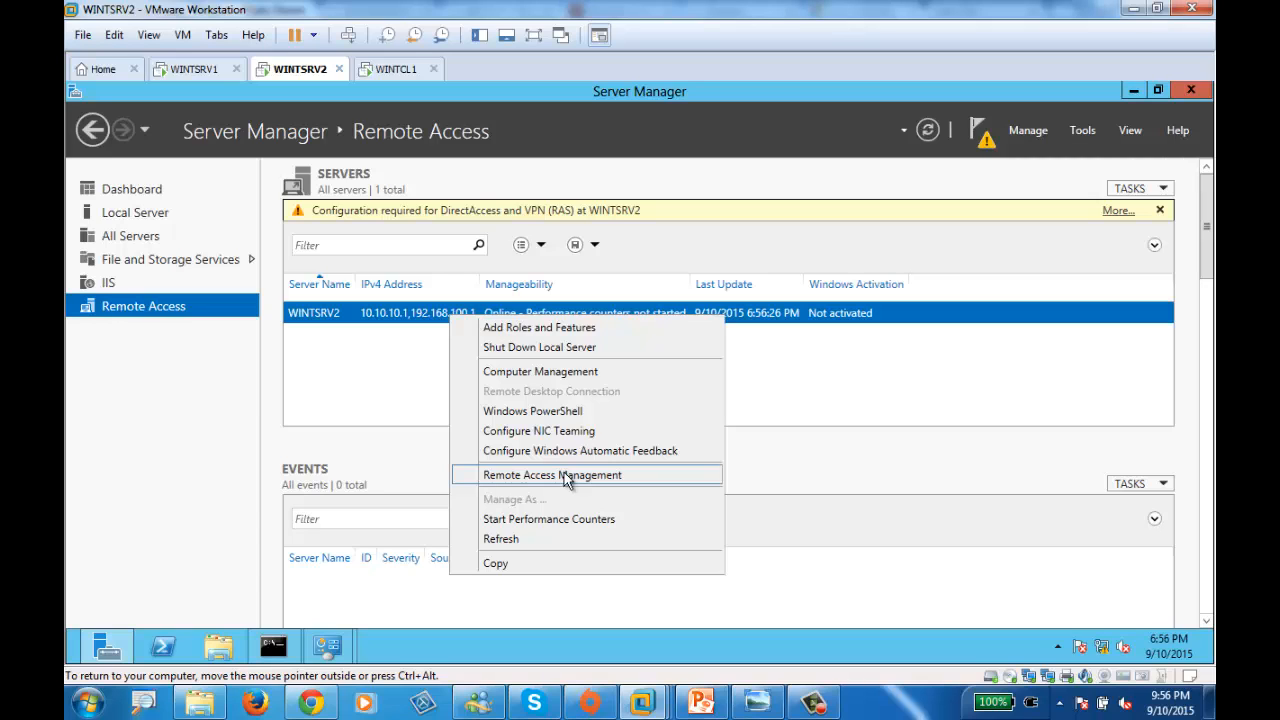
click(564, 474)
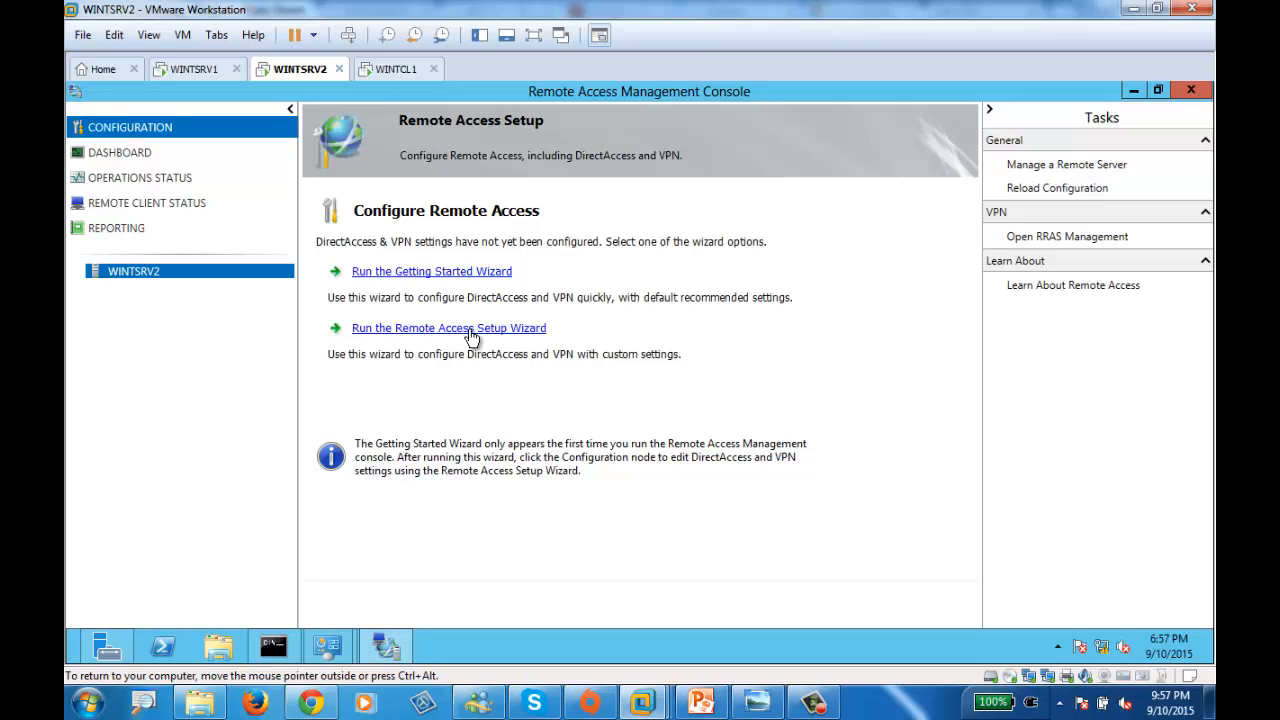
- Close Remote Access Management and launch a maximized Routing and Remote Access console
click(471, 330)
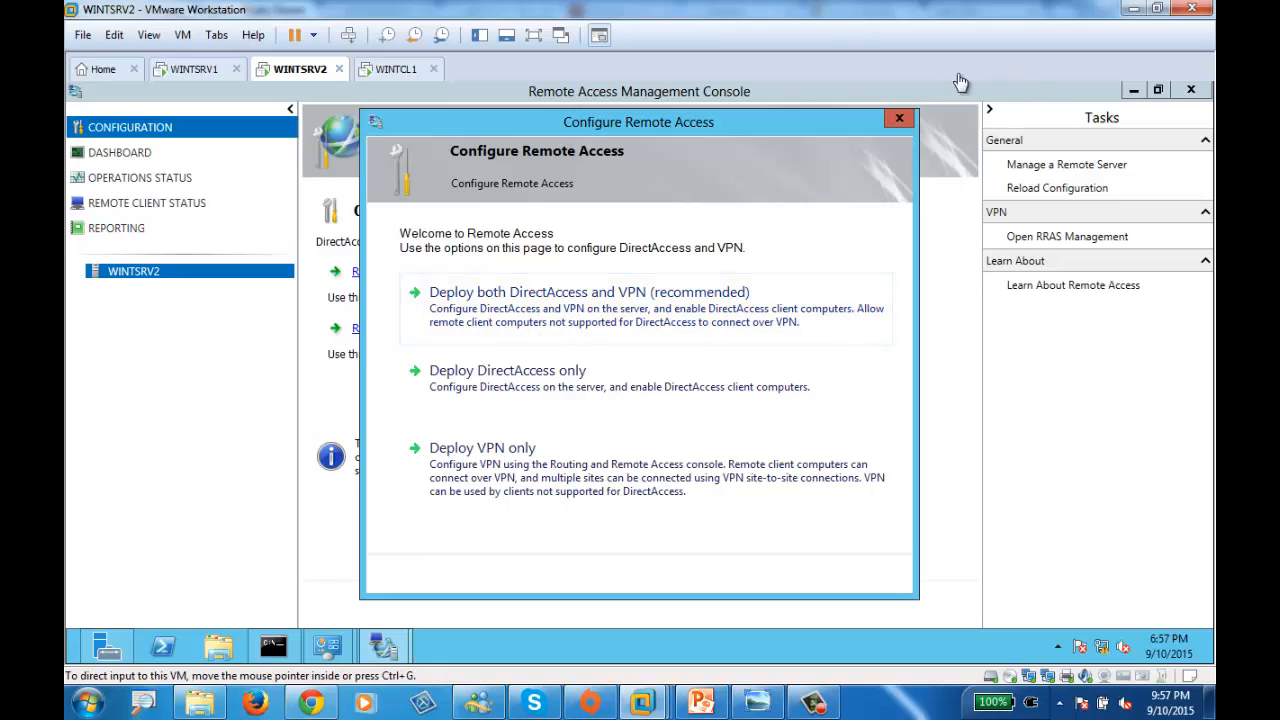
click(899, 118)
click(1191, 90)
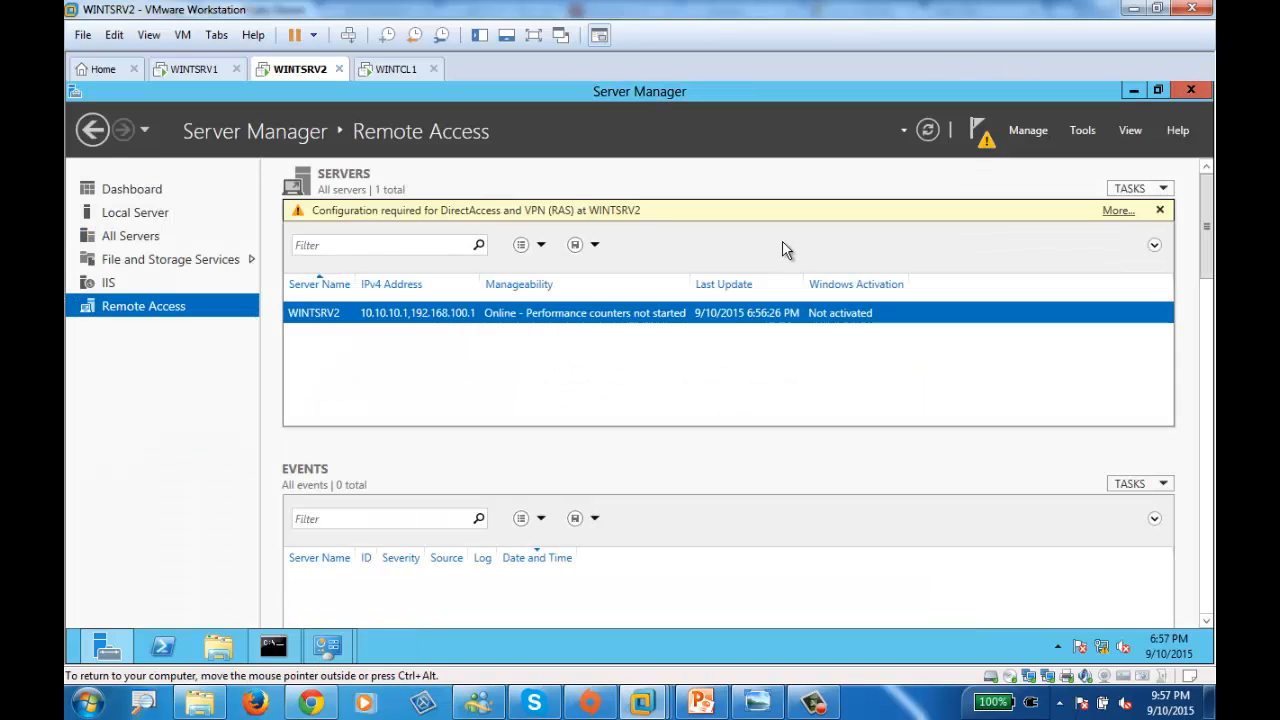
click(1080, 130)
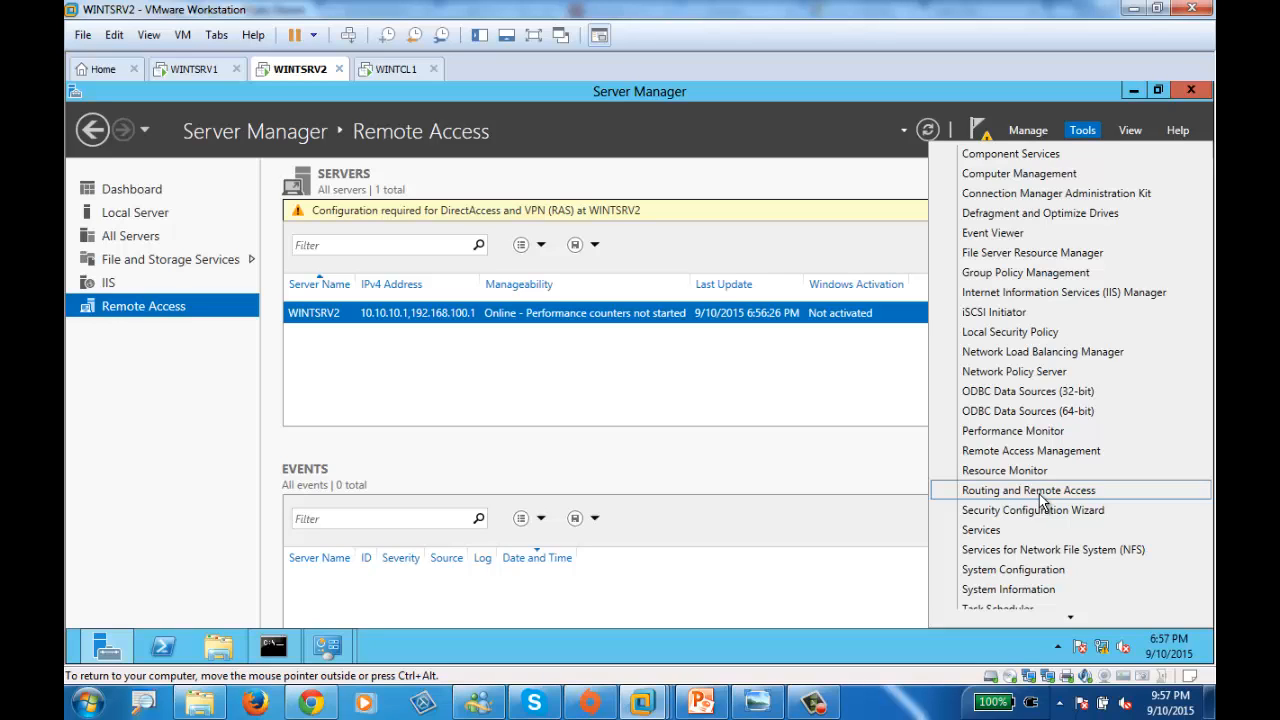
click(1030, 491)
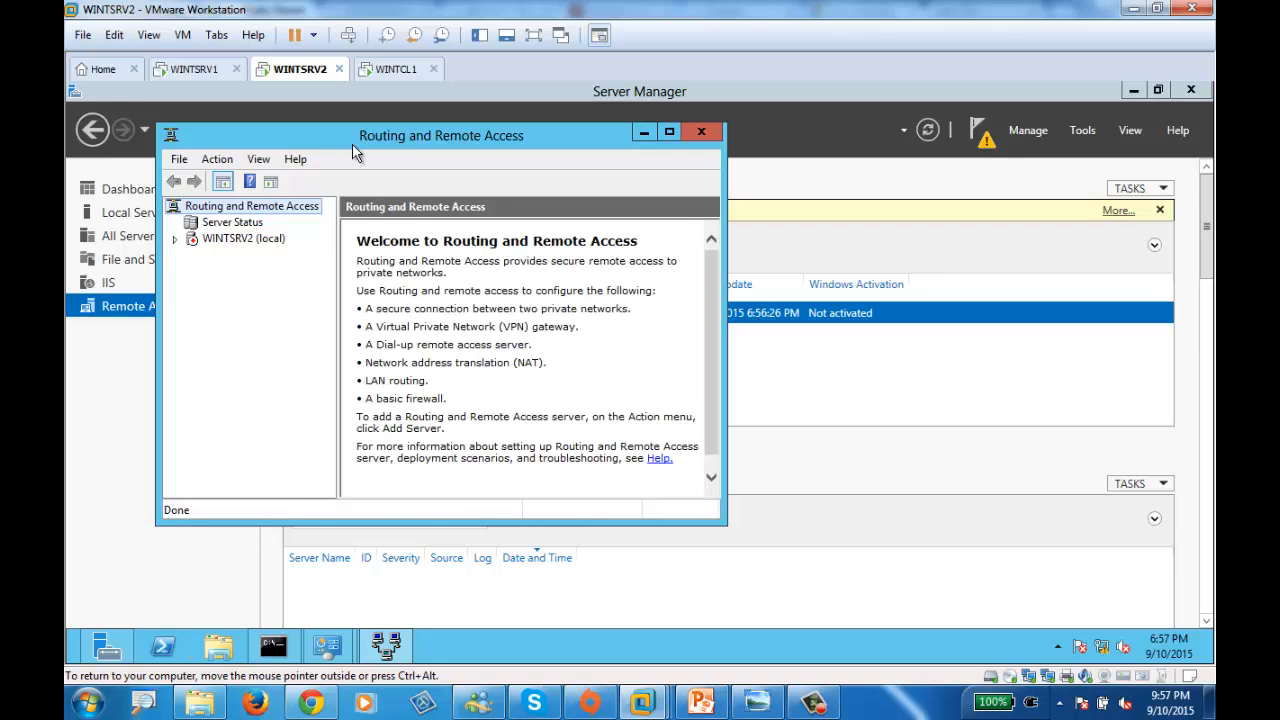
double_click(388, 131)
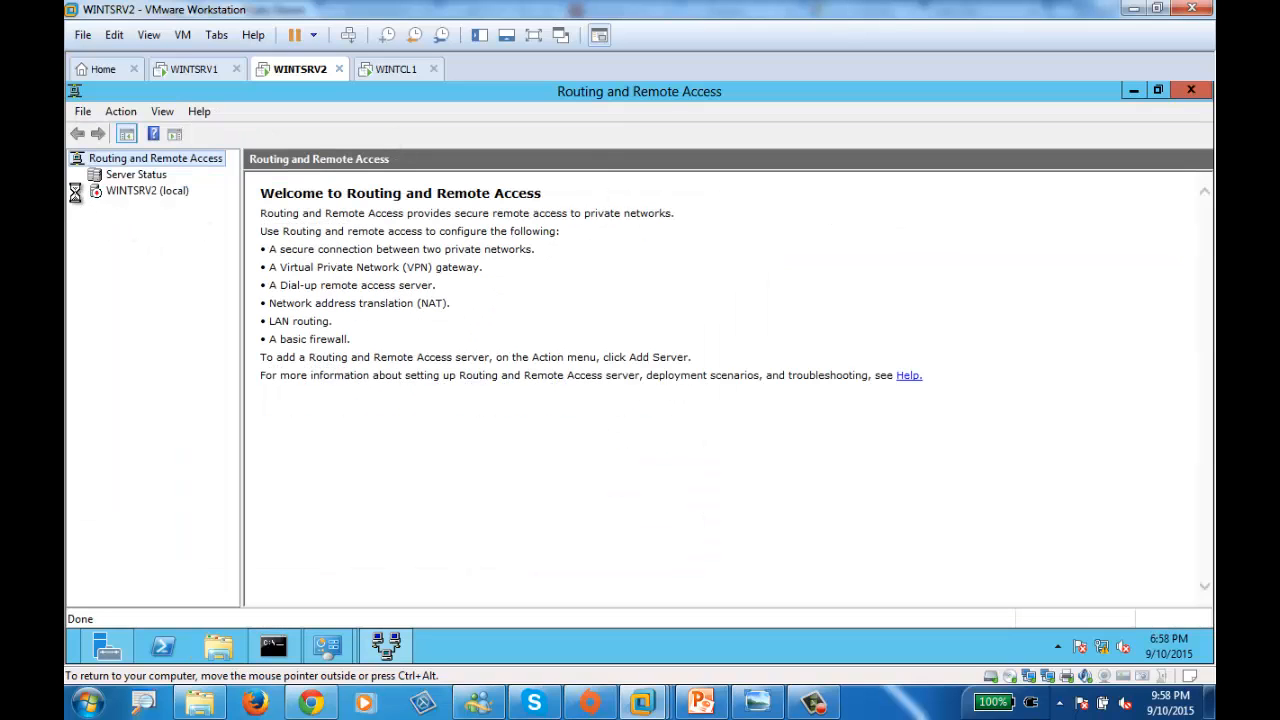
- Reopen Routing and Remote Access from Tools and select WINTSRV2 (local)
right_click(123, 191)
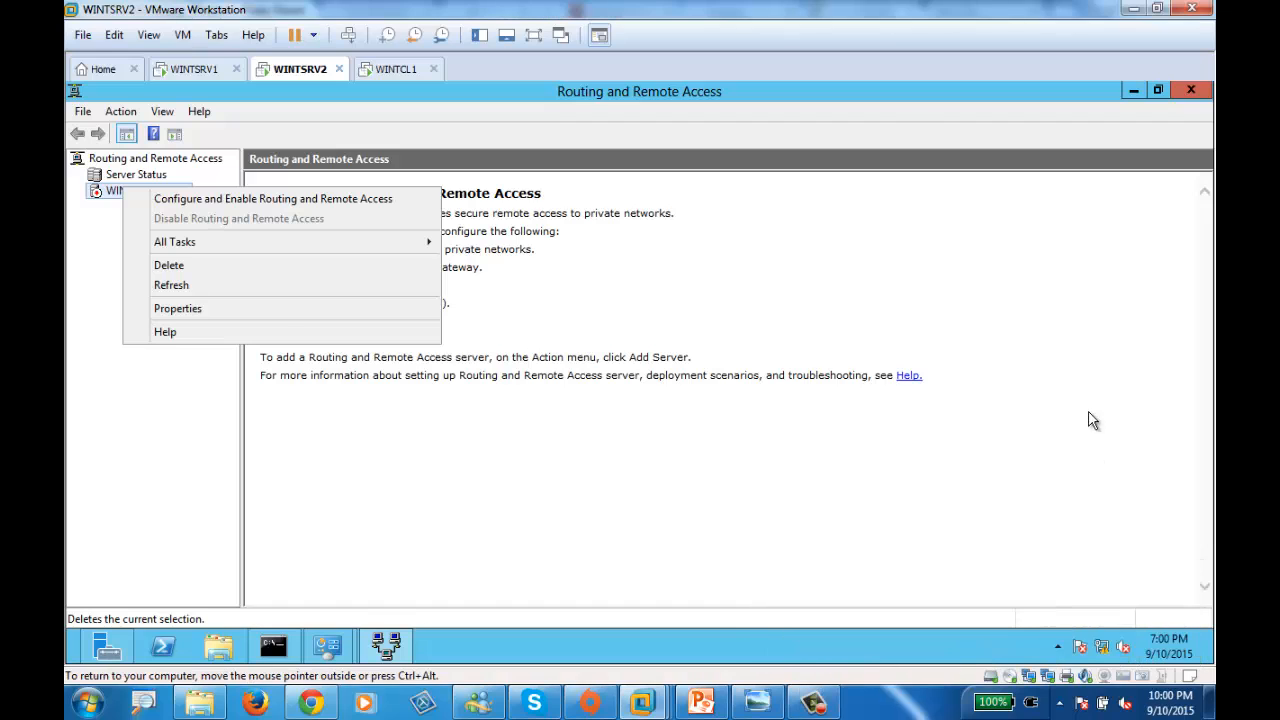
click(1092, 420)
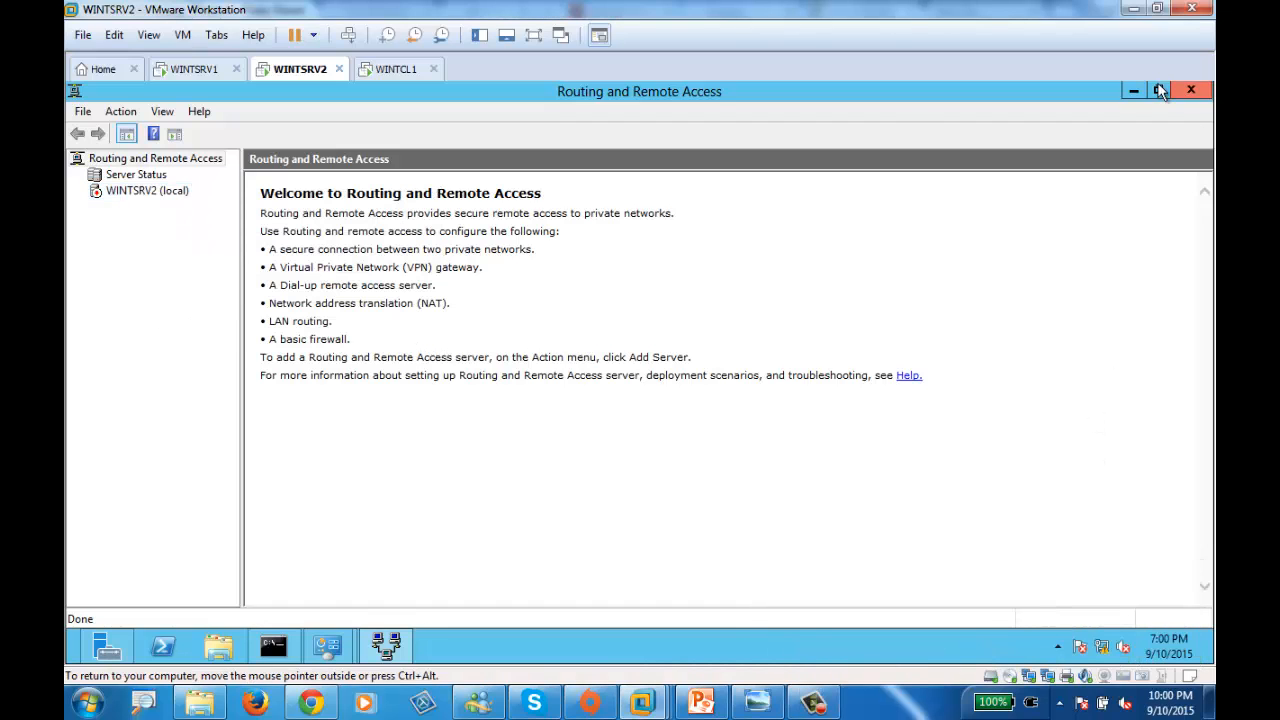
click(1190, 90)
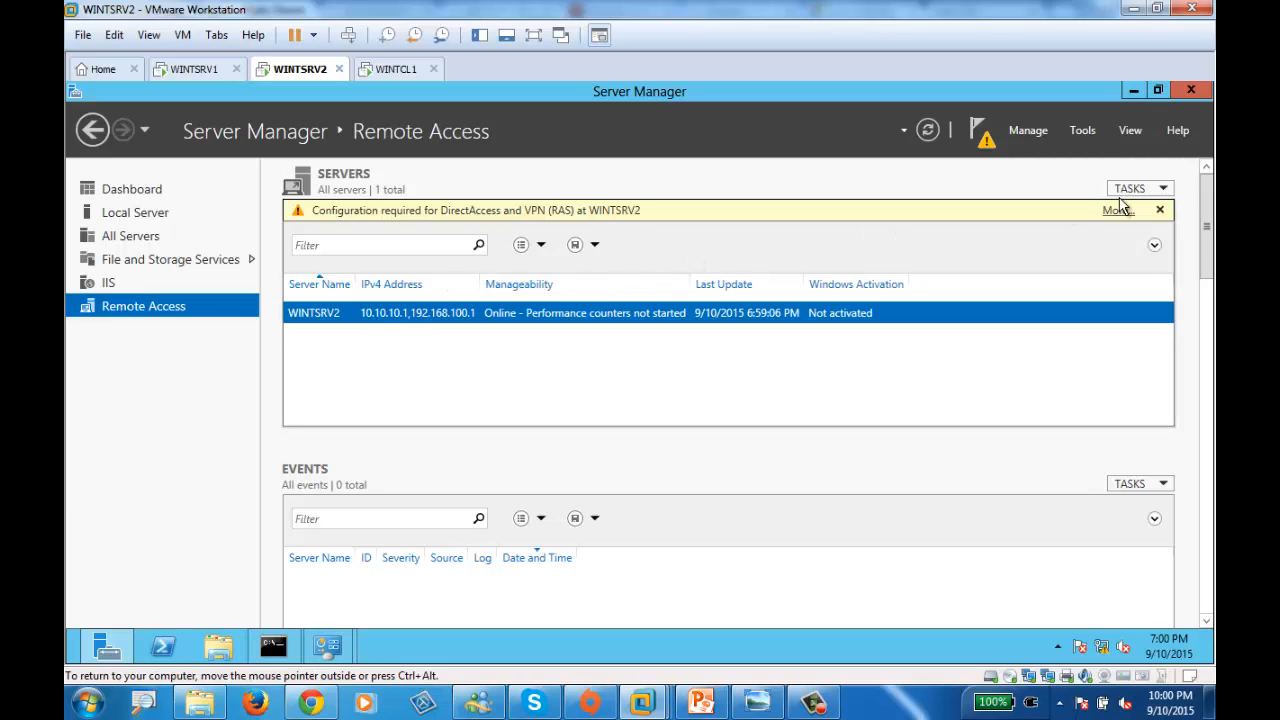
click(1086, 132)
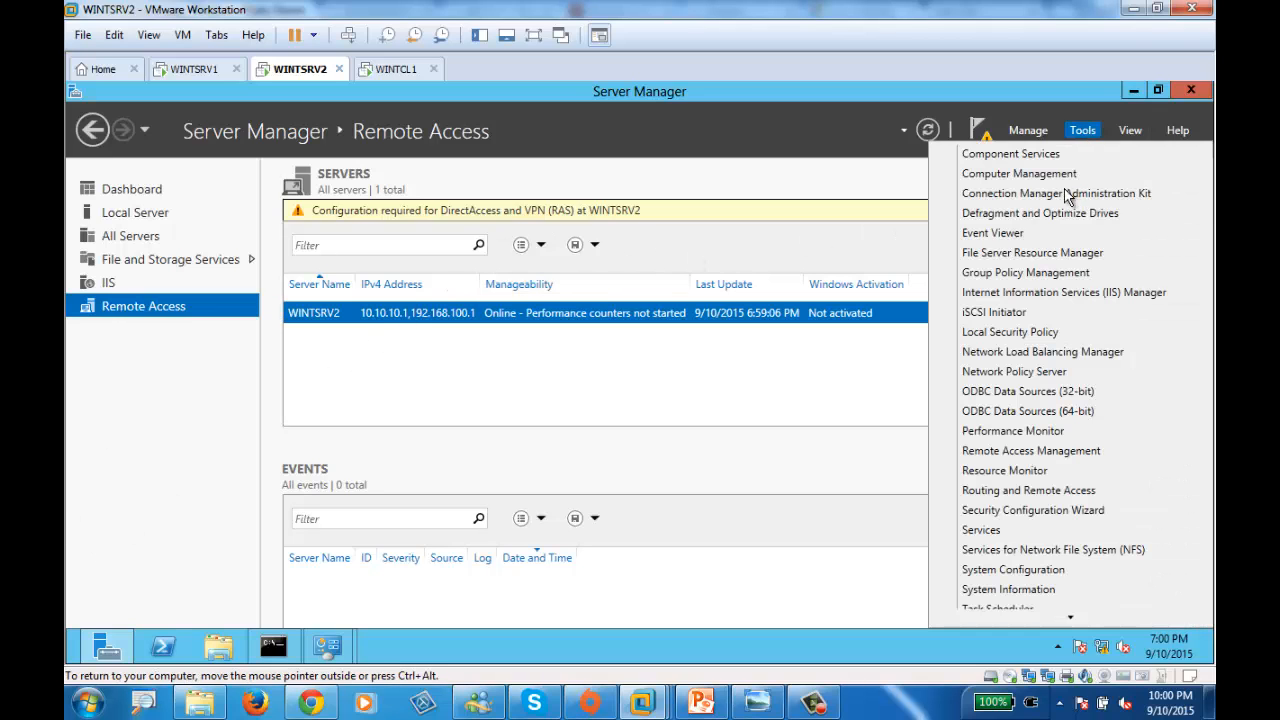
click(1031, 495)
click(105, 192)
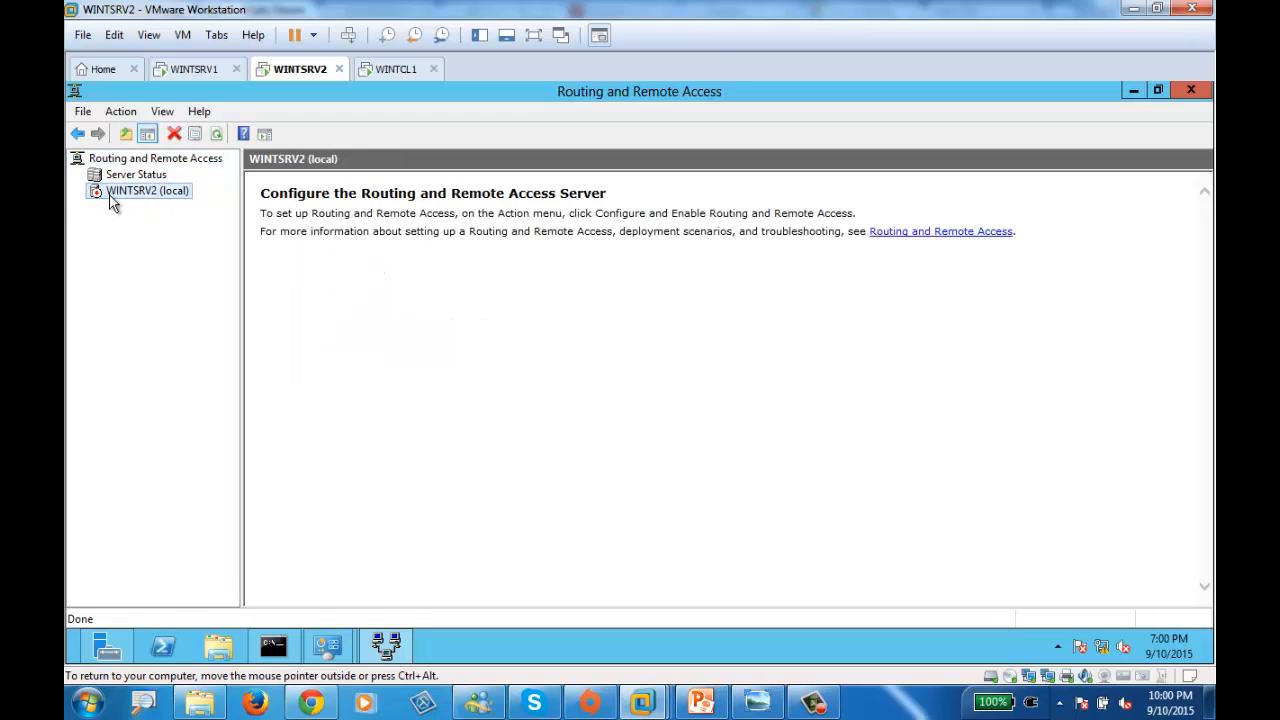
- Configure and enable WINTSRV2 with Custom configuration and LAN routing, then start the service
right_click(115, 193)
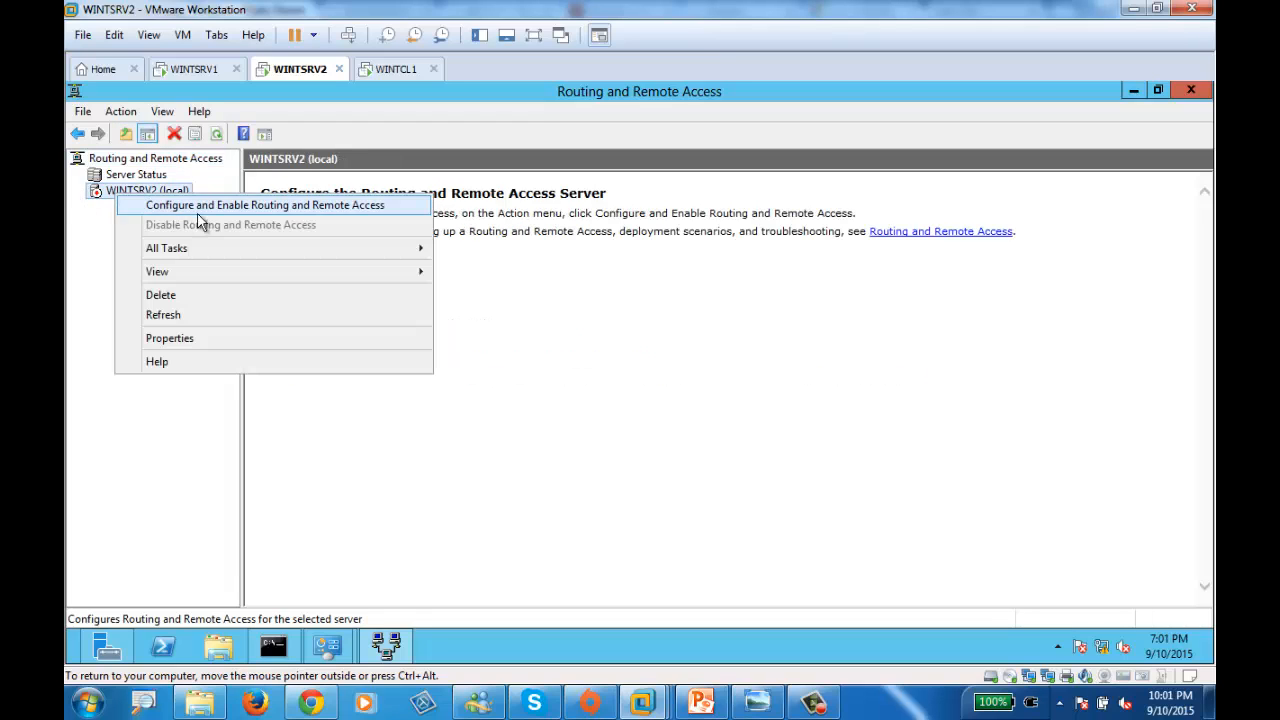
click(288, 206)
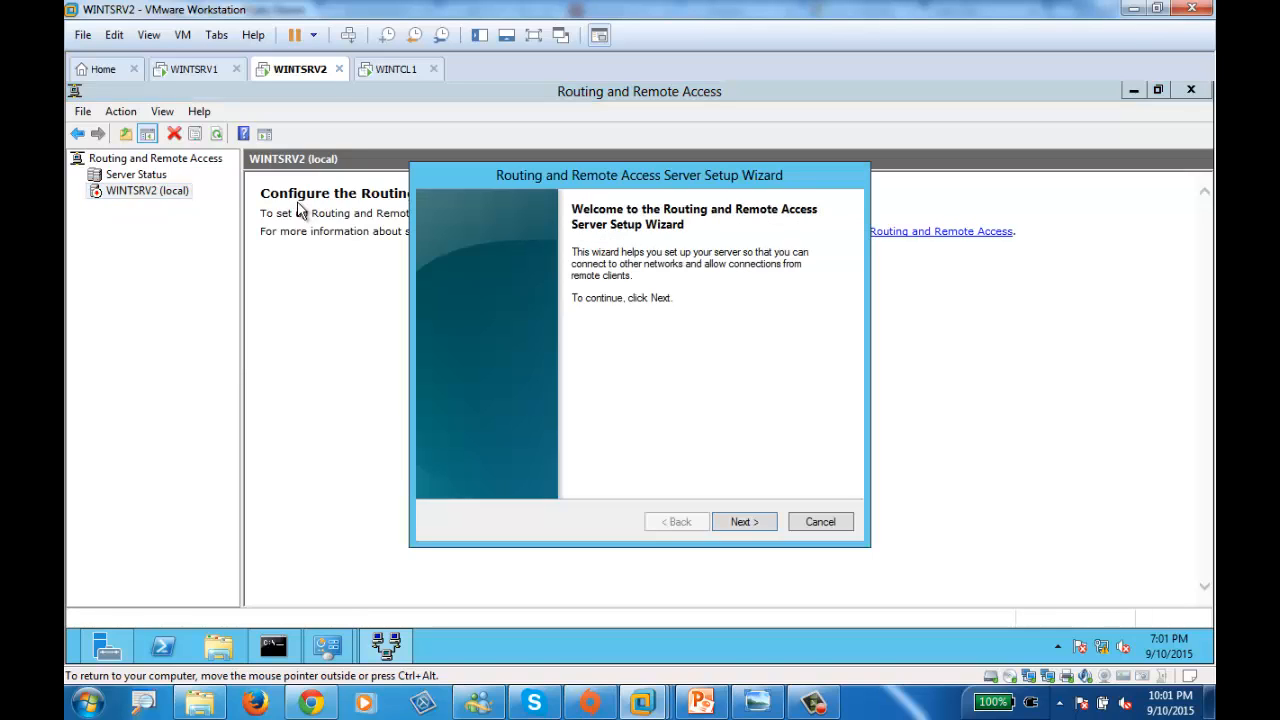
click(742, 526)
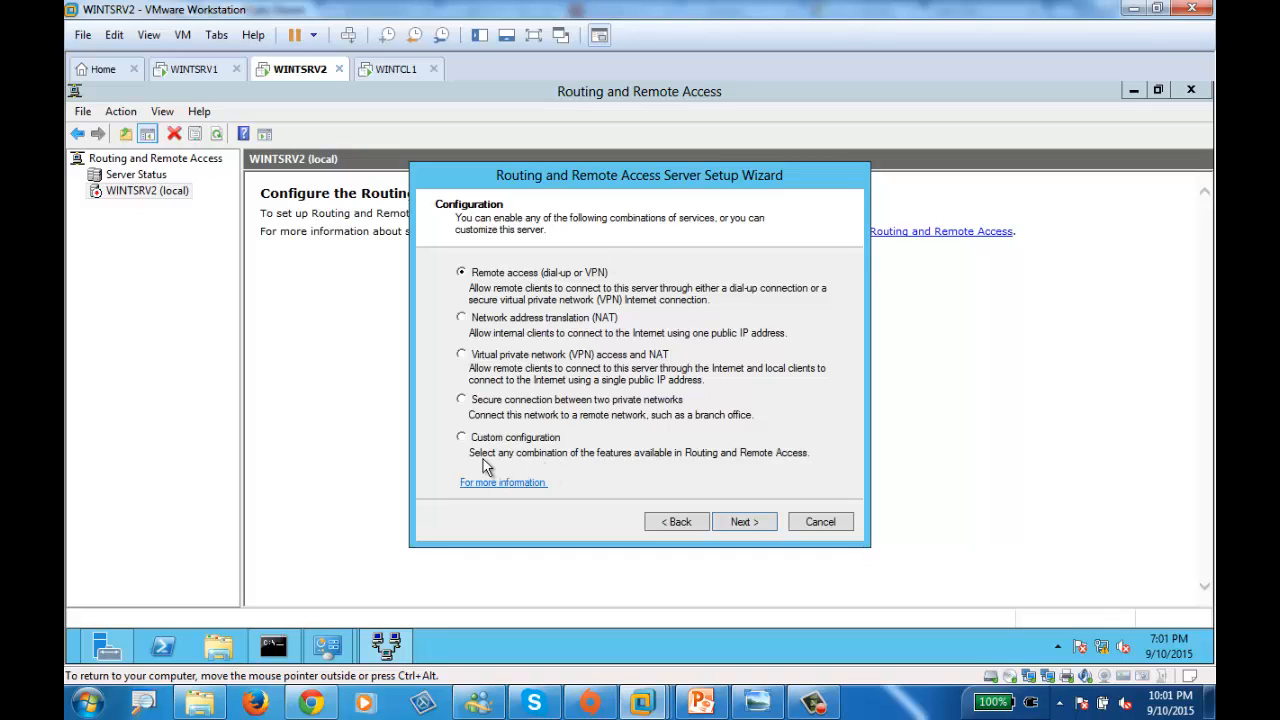
click(462, 437)
click(744, 522)
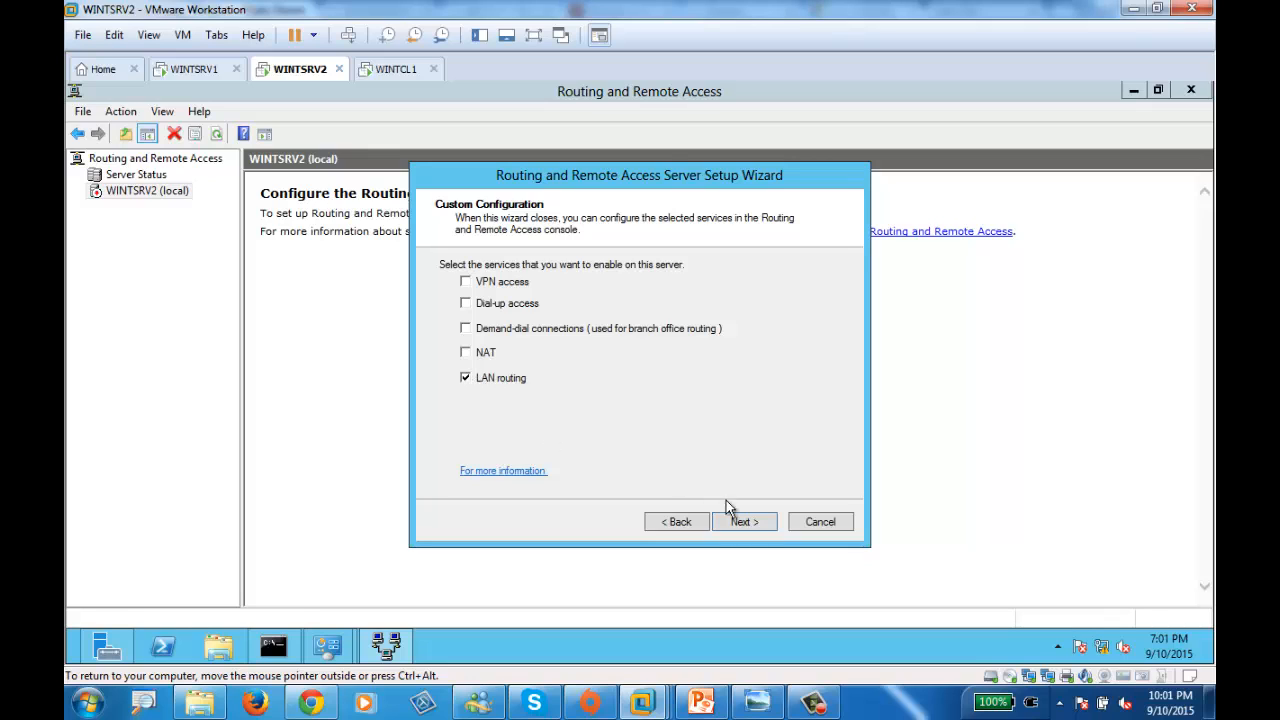
click(755, 527)
click(731, 518)
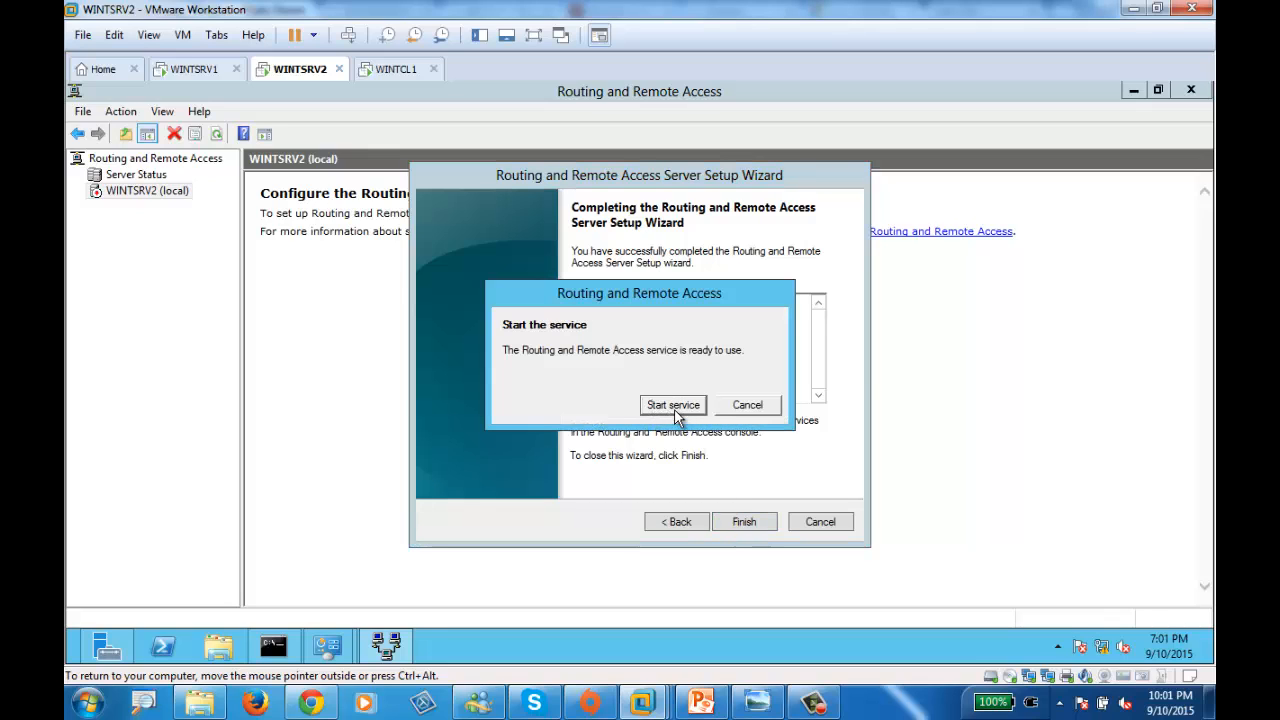
click(674, 410)
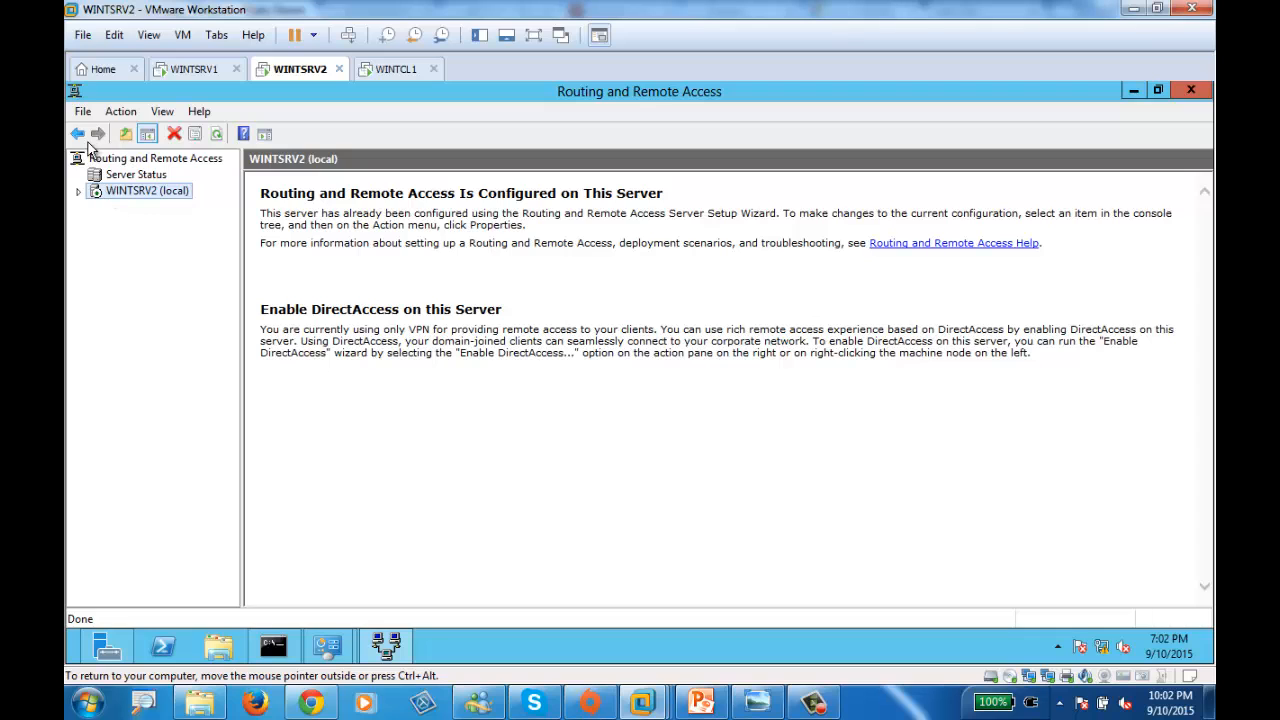
click(78, 191)
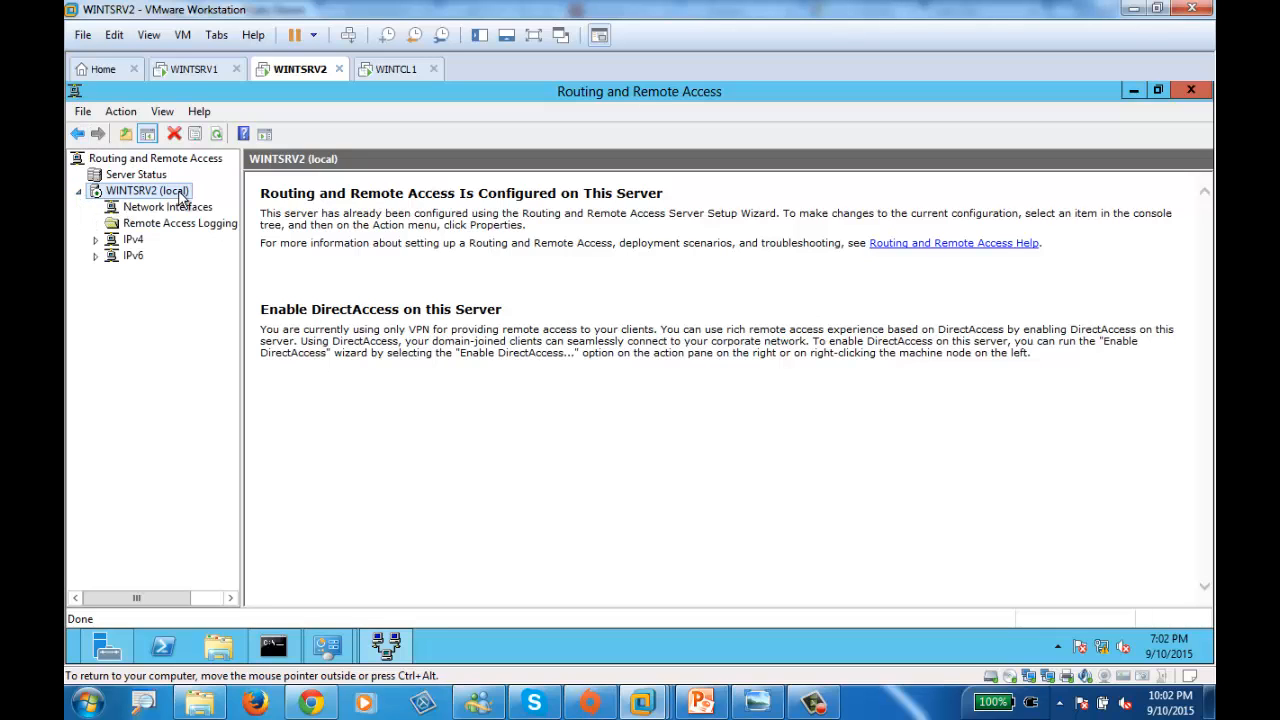
- Back on WINTSRV2, list Network Interfaces and inspect Ethernet1 and Ethernet0
click(195, 70)
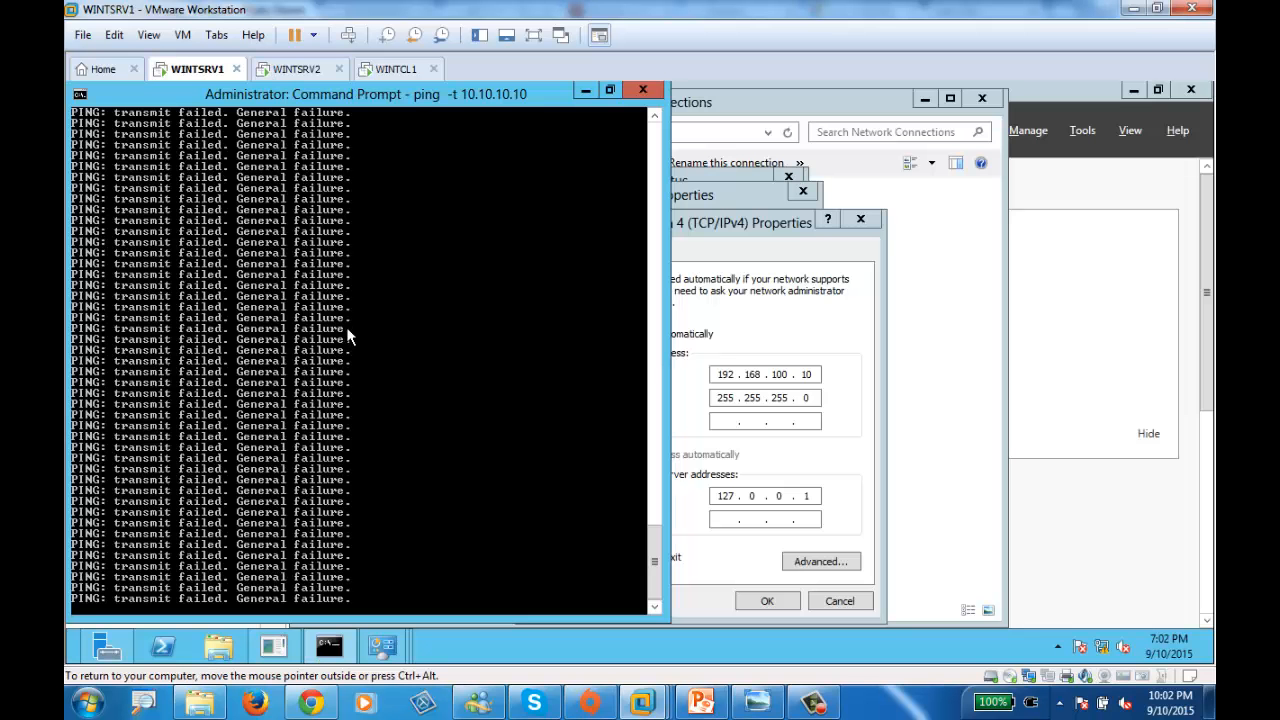
click(392, 70)
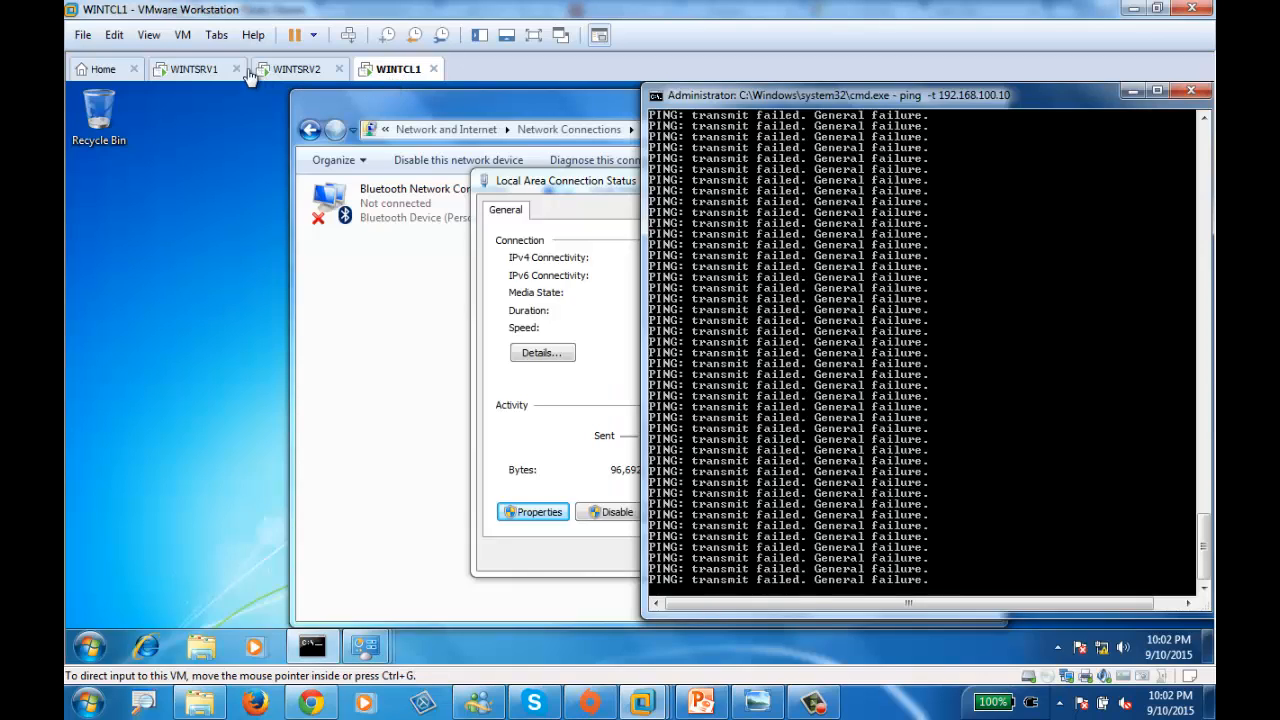
click(195, 70)
click(297, 70)
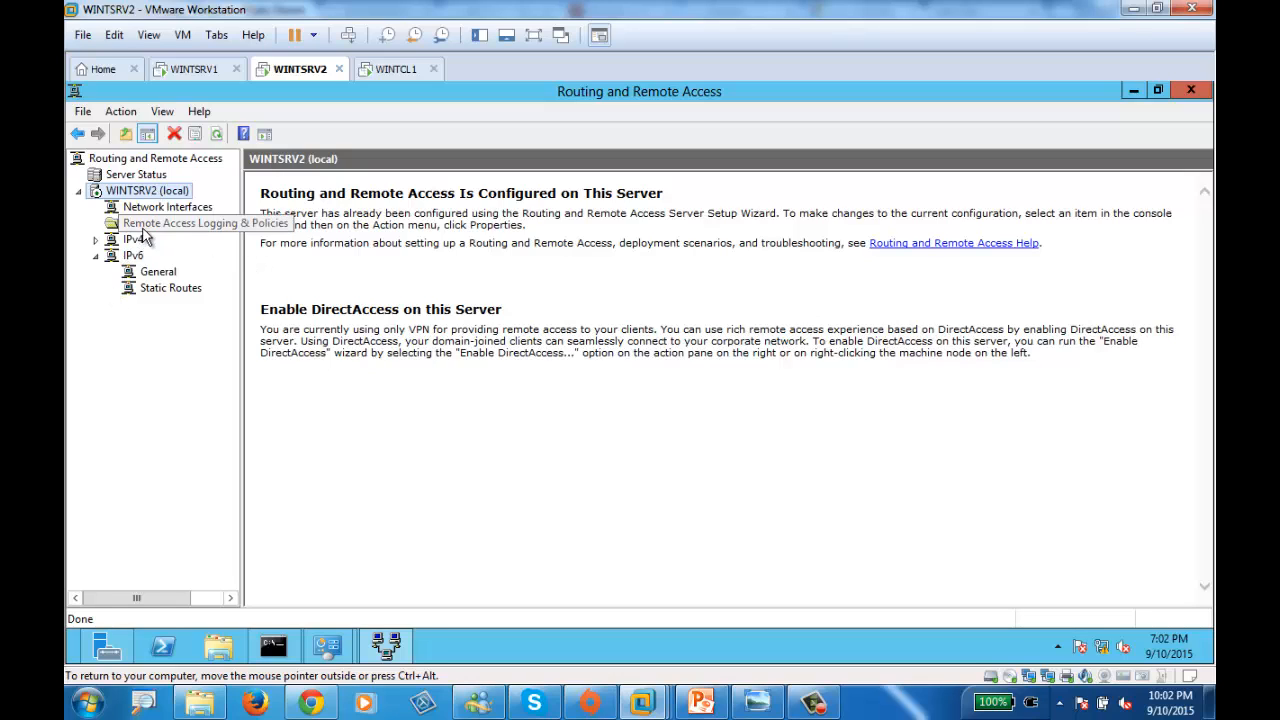
click(148, 209)
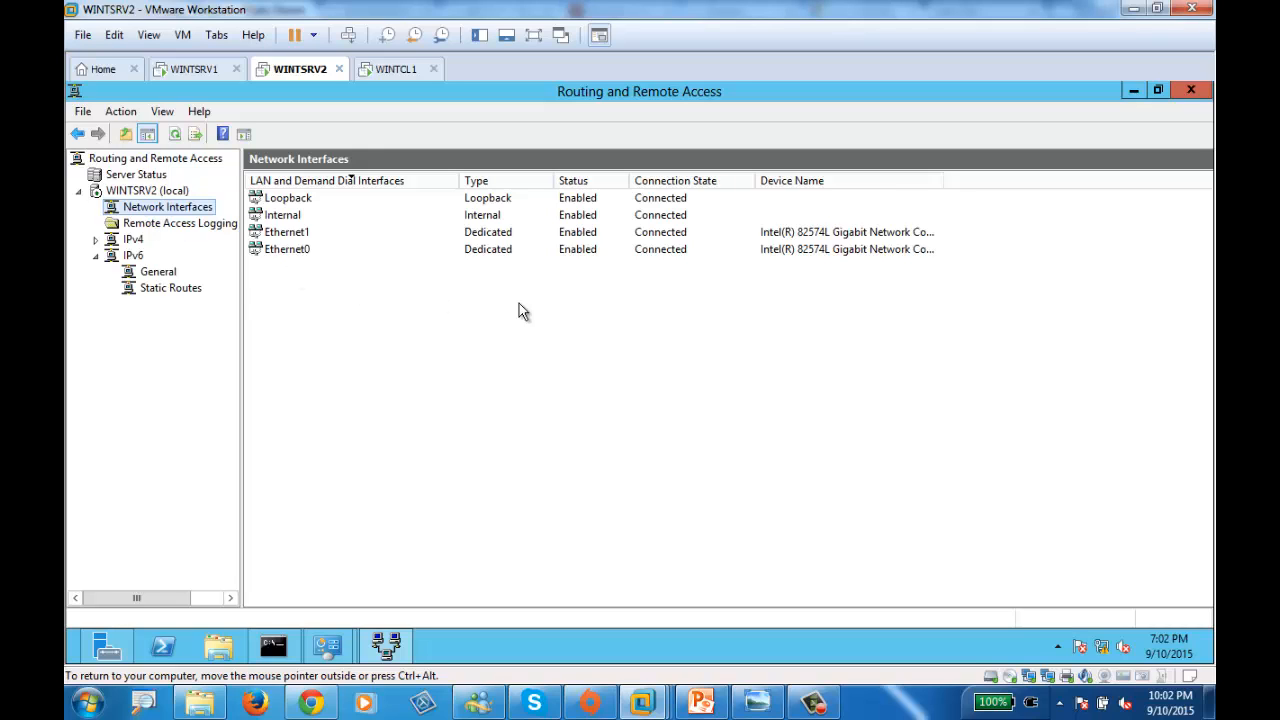
click(273, 234)
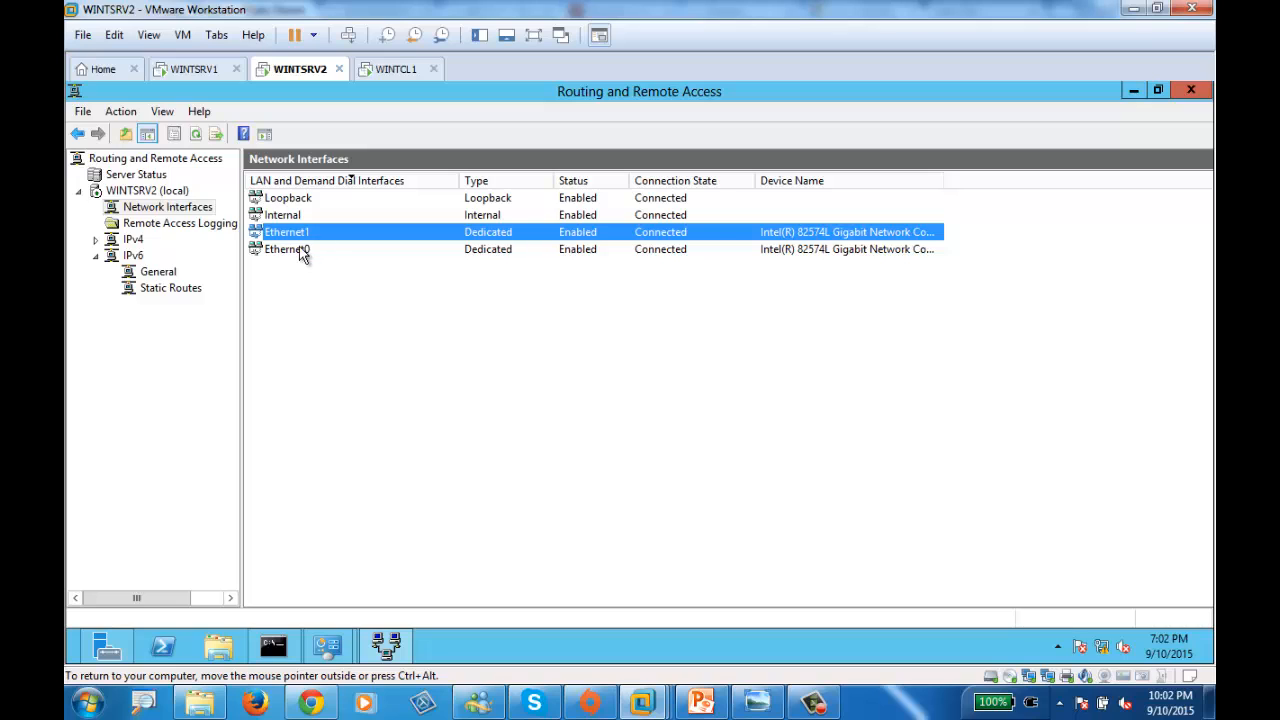
click(302, 251)
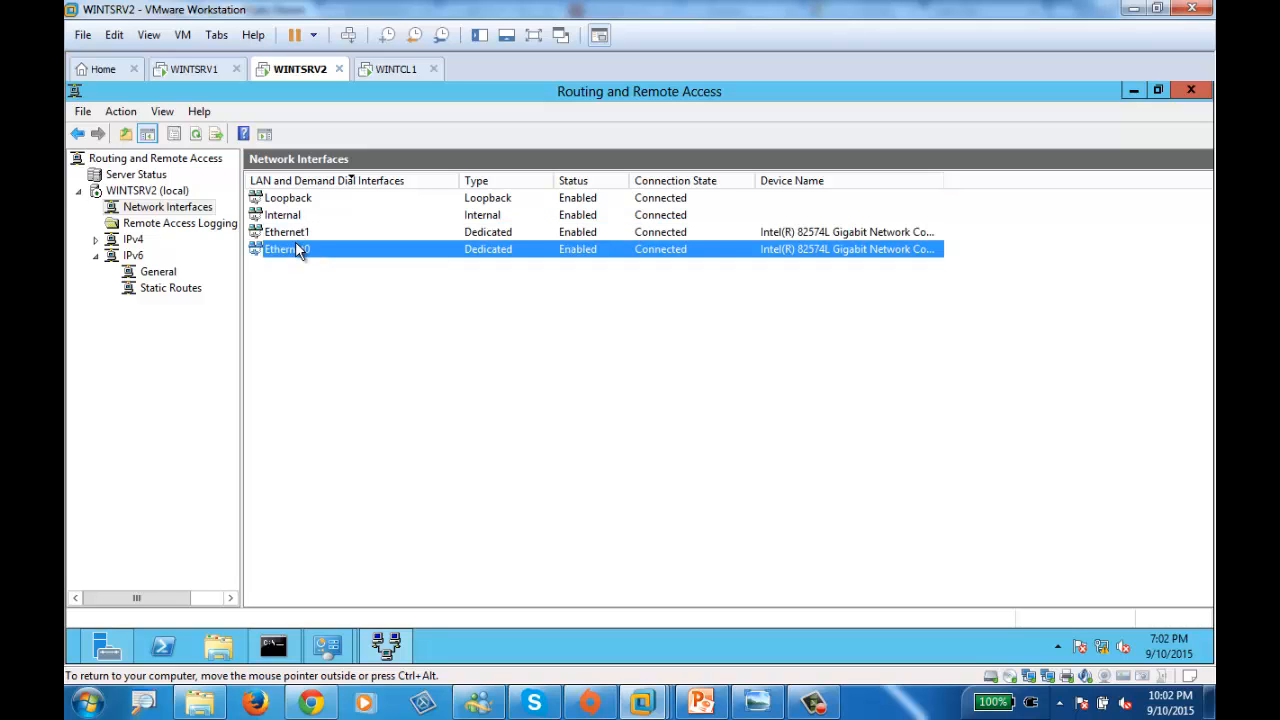
- Expand IPv4 and select General to list Ethernet0 (192.168.100.1) and Ethernet1 (10.10.10.1)
right_click(165, 207)
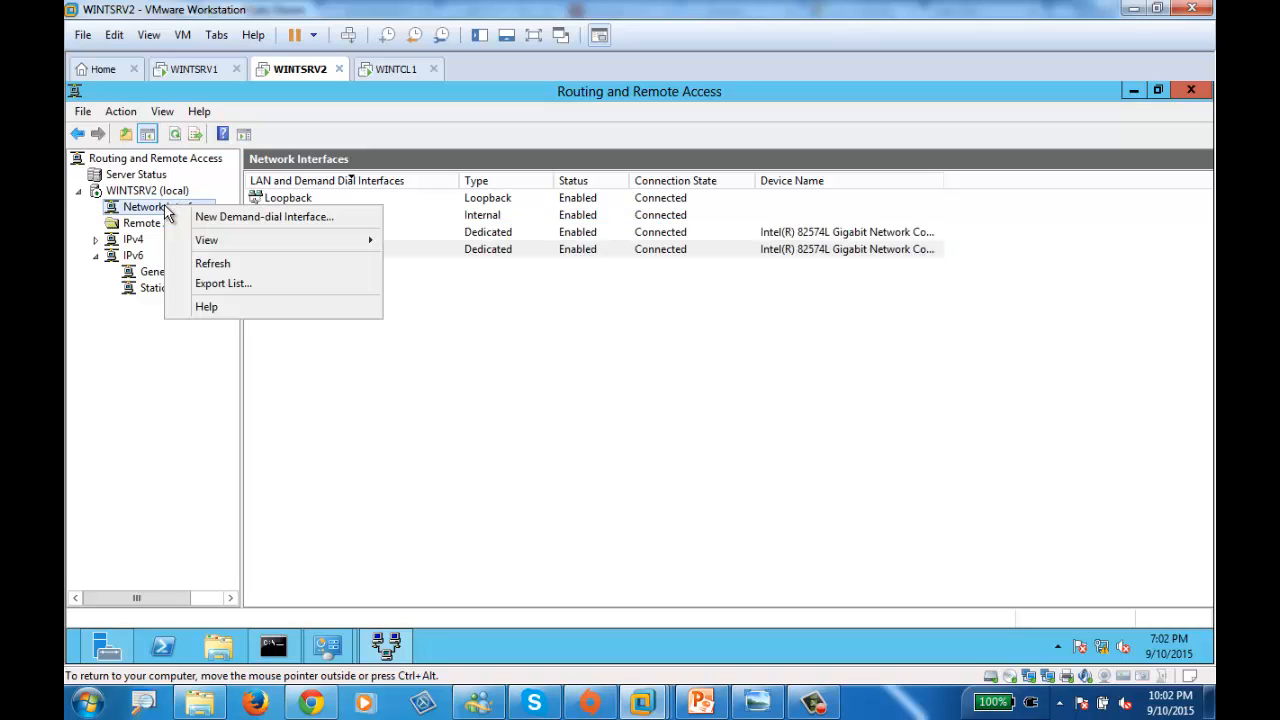
right_click(124, 189)
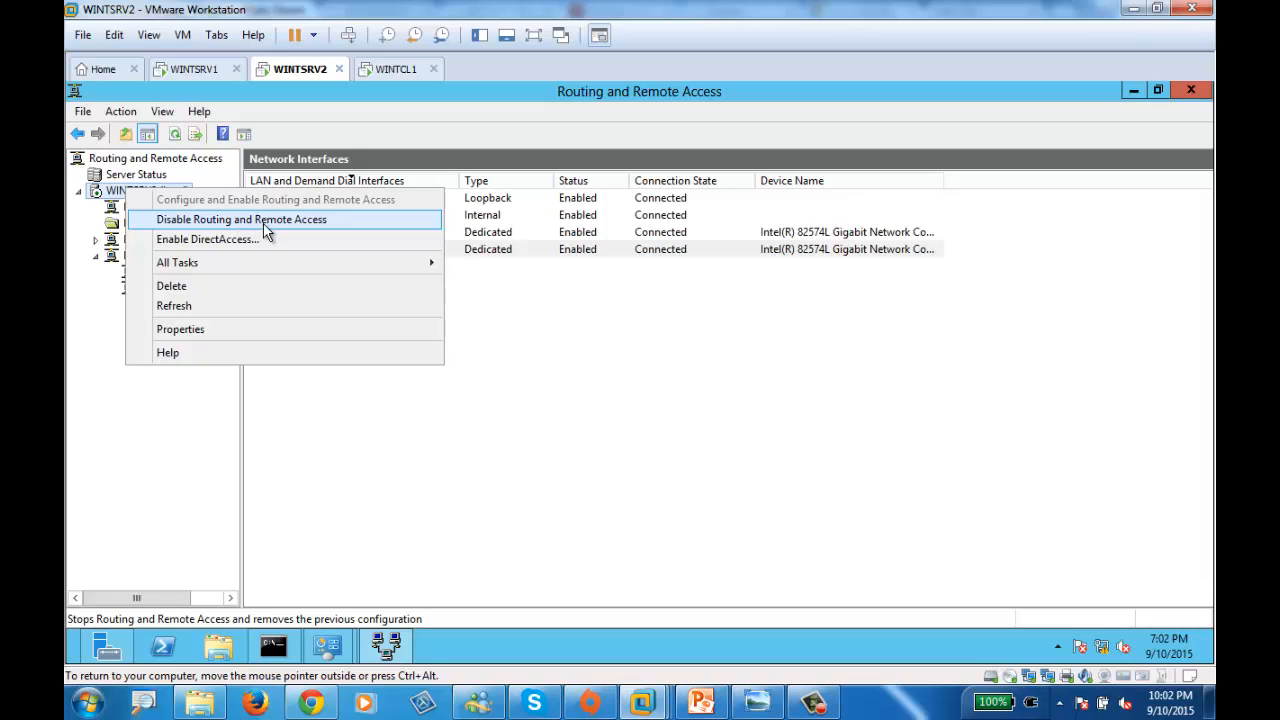
click(363, 503)
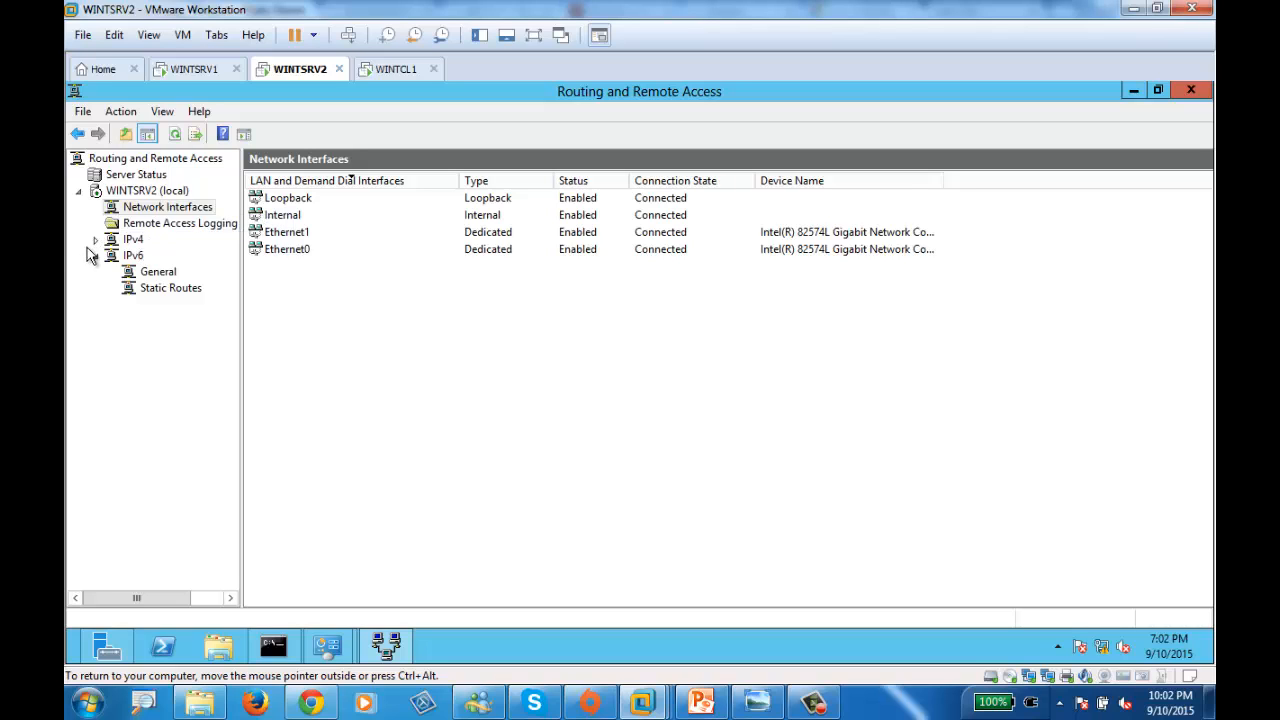
click(95, 240)
click(132, 240)
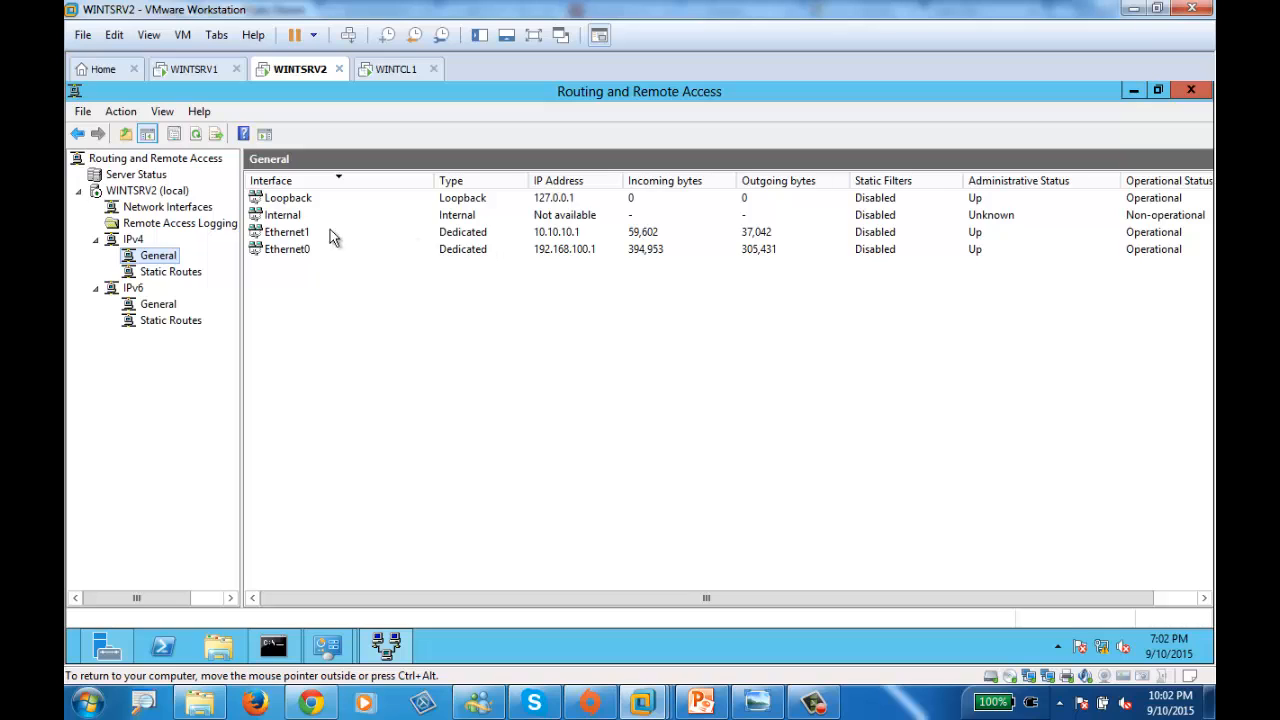
- Show TCP/IP Information from IPv4 General to check interface traffic, then close it
click(302, 235)
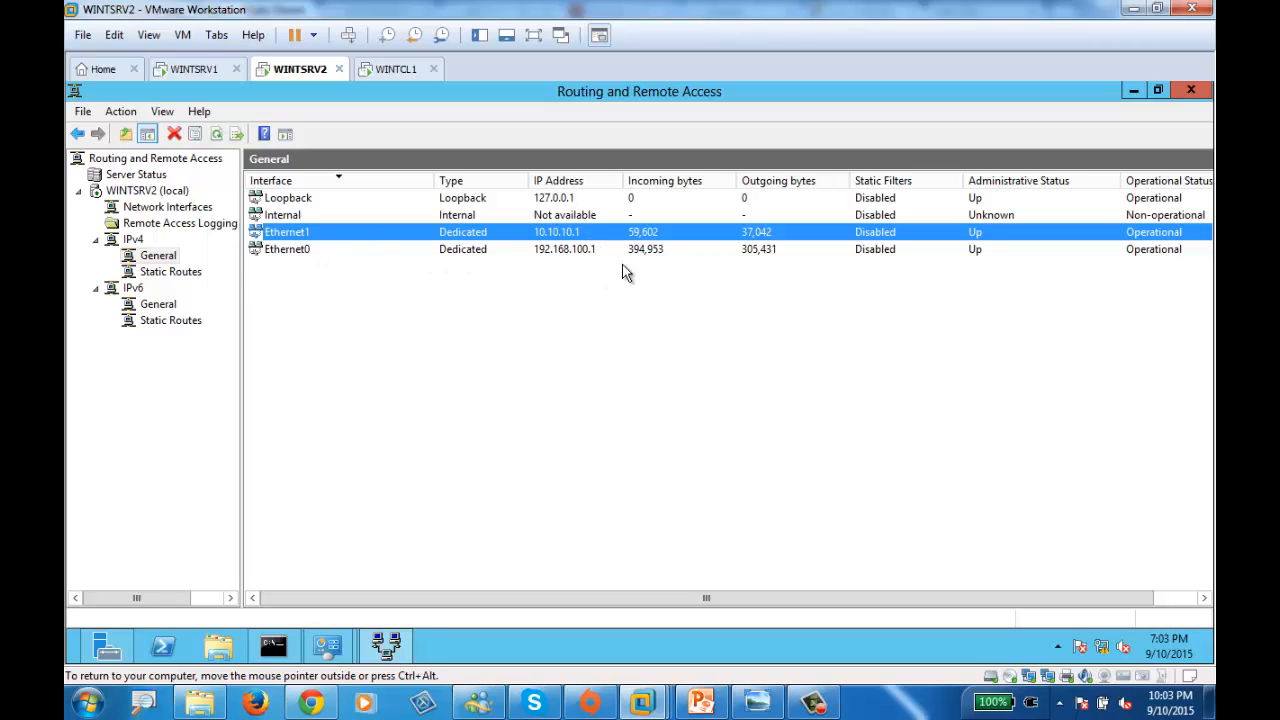
click(180, 272)
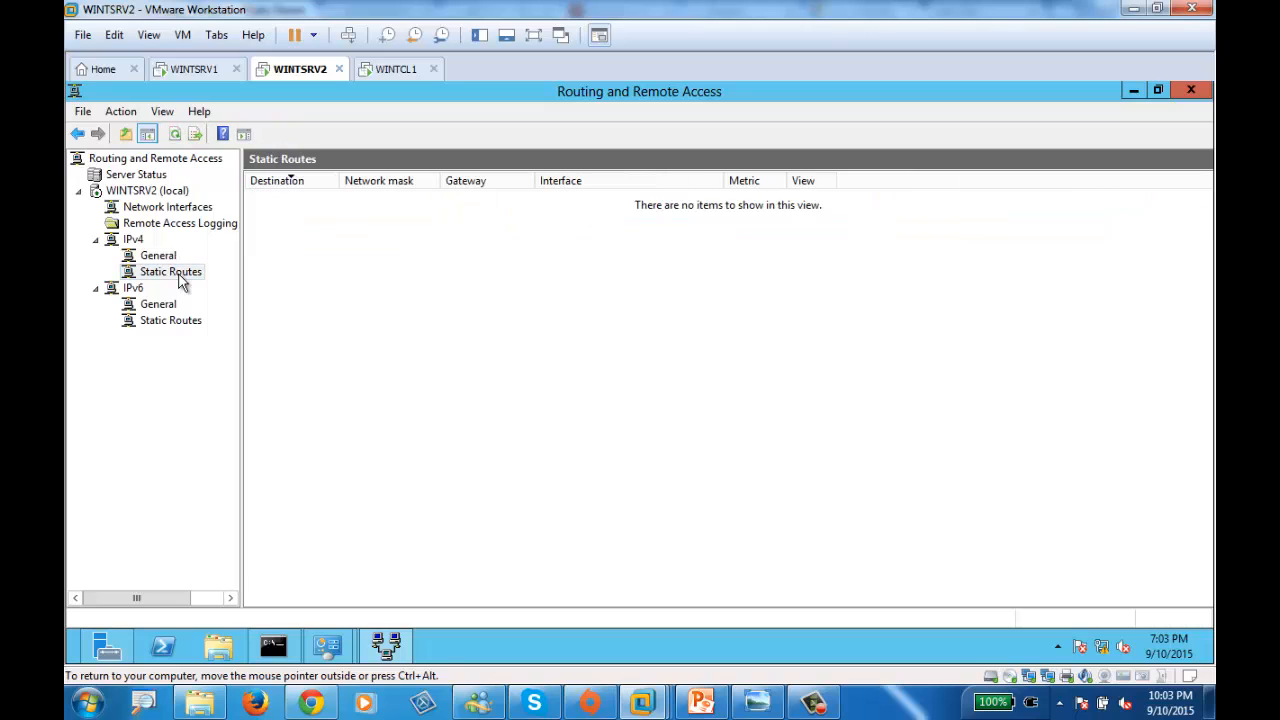
click(165, 256)
right_click(133, 243)
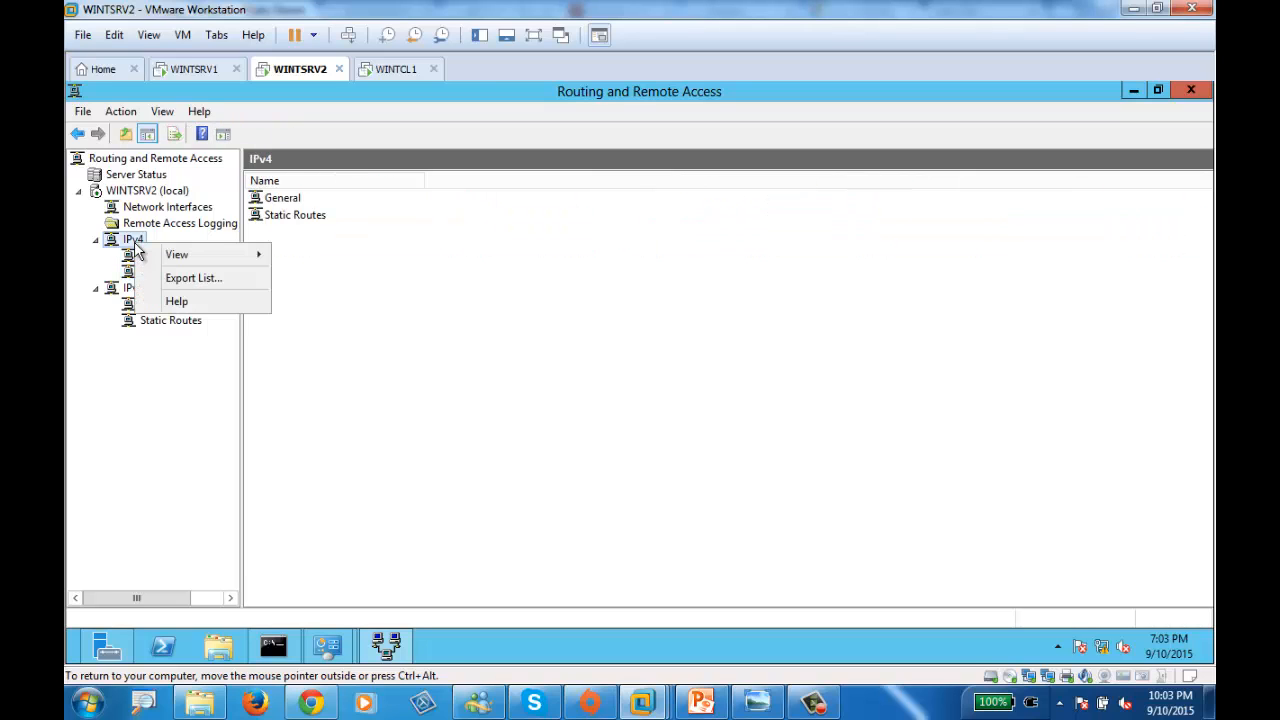
click(133, 256)
right_click(133, 257)
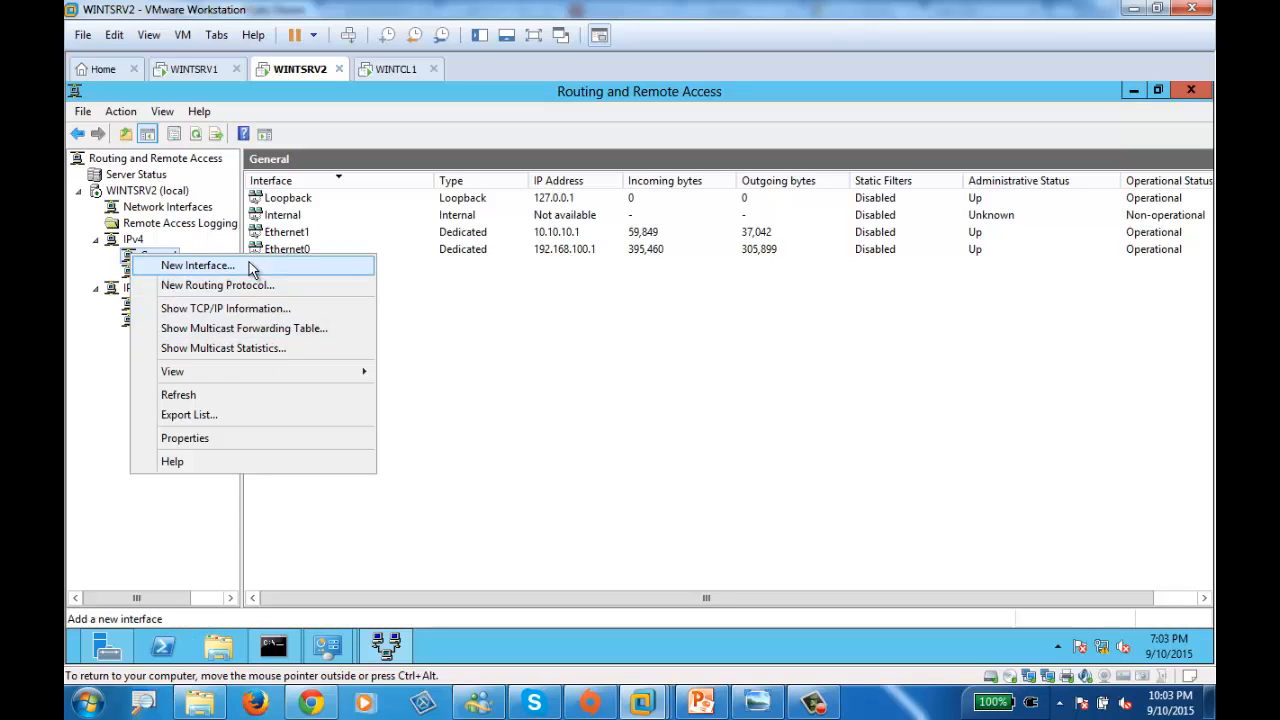
click(250, 316)
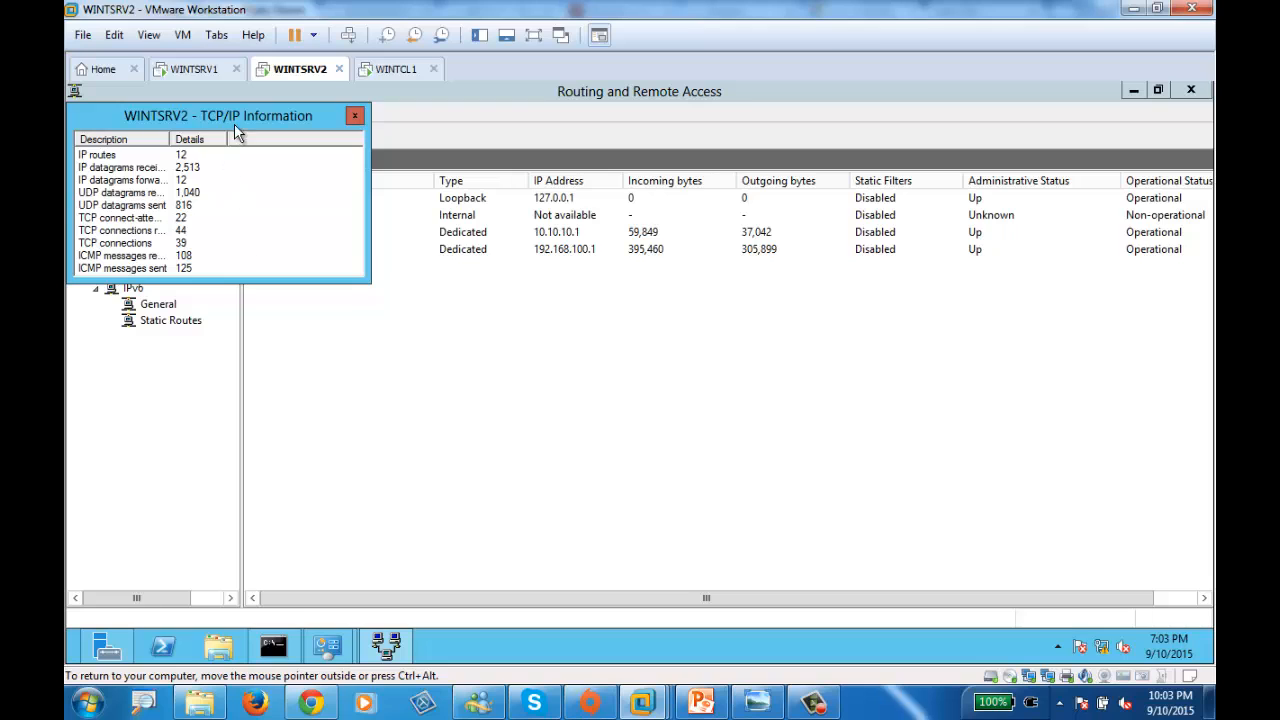
drag(254, 113, 336, 119)
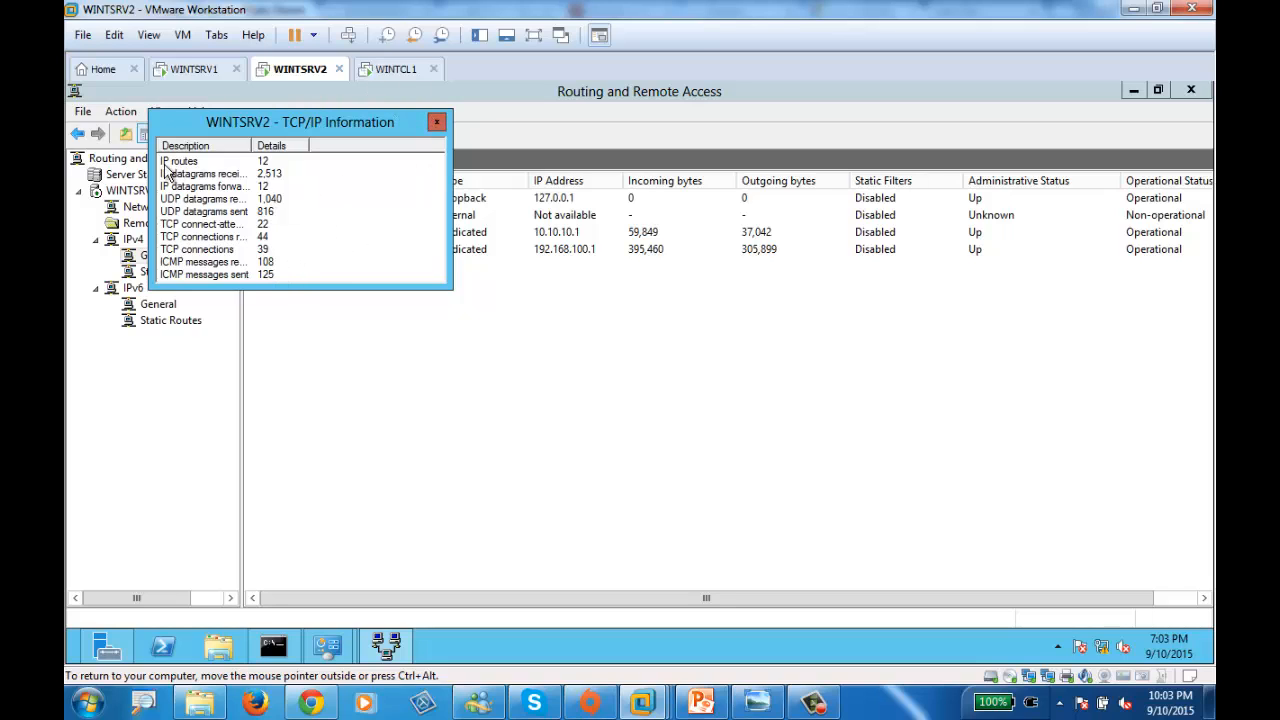
click(437, 122)
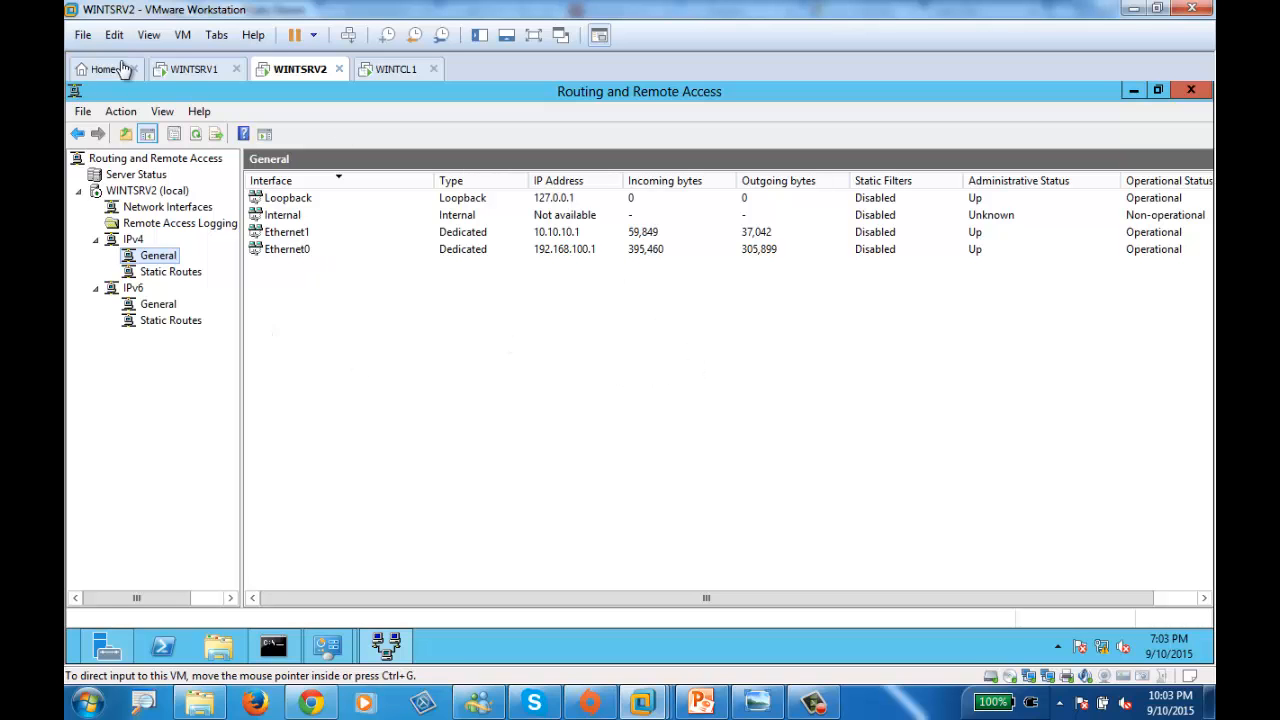
- On WINTSRV1, shrink the ping window and close the leftover IPv4, Ethernet0 properties and status dialogs
click(188, 71)
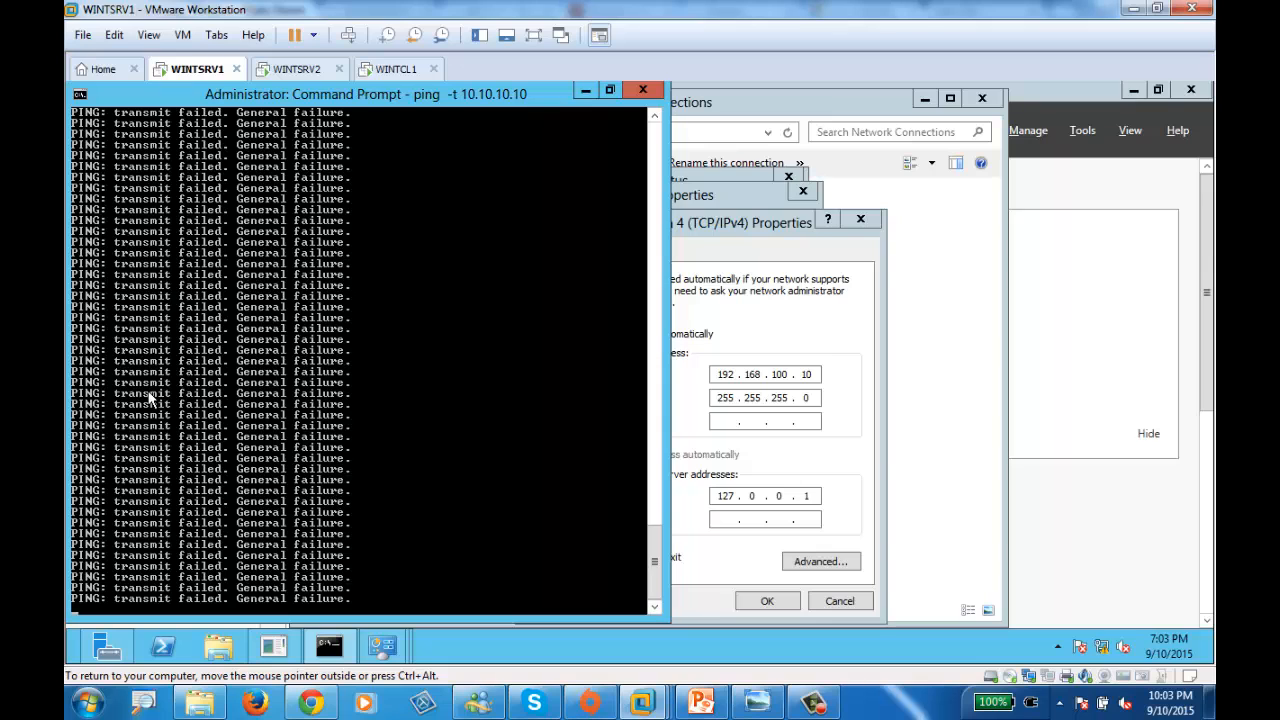
double_click(408, 97)
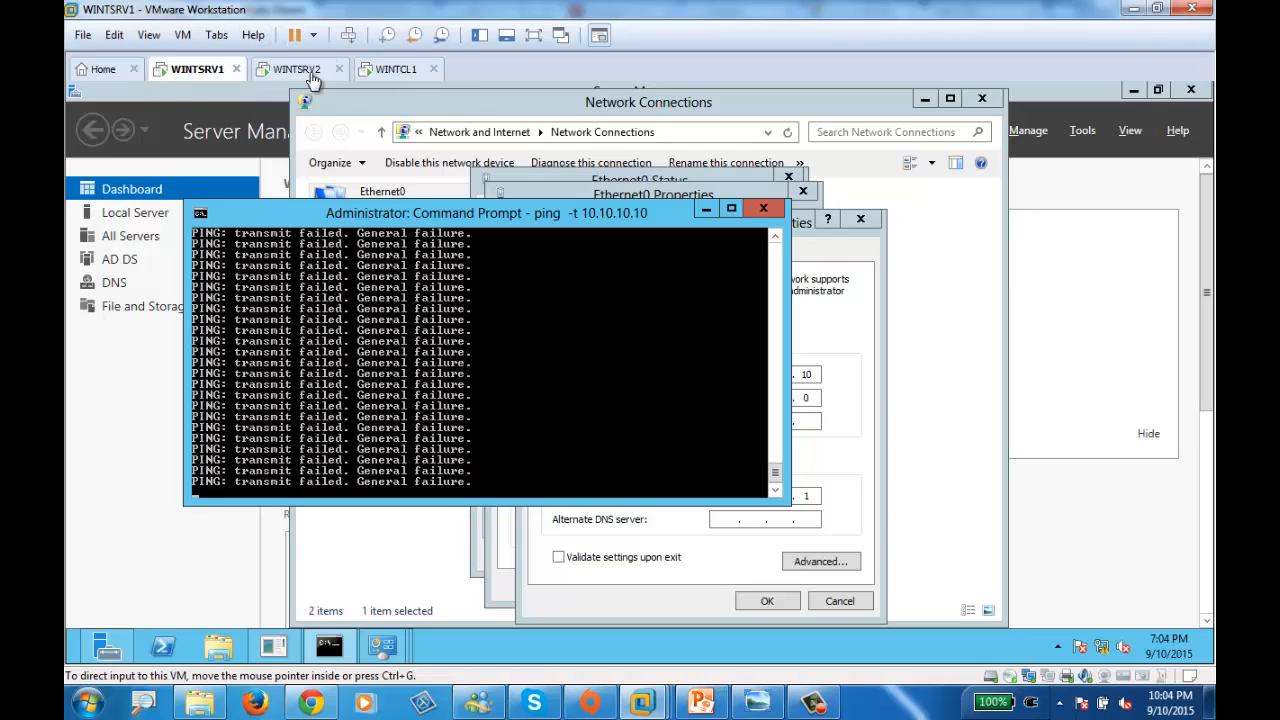
click(868, 418)
click(860, 222)
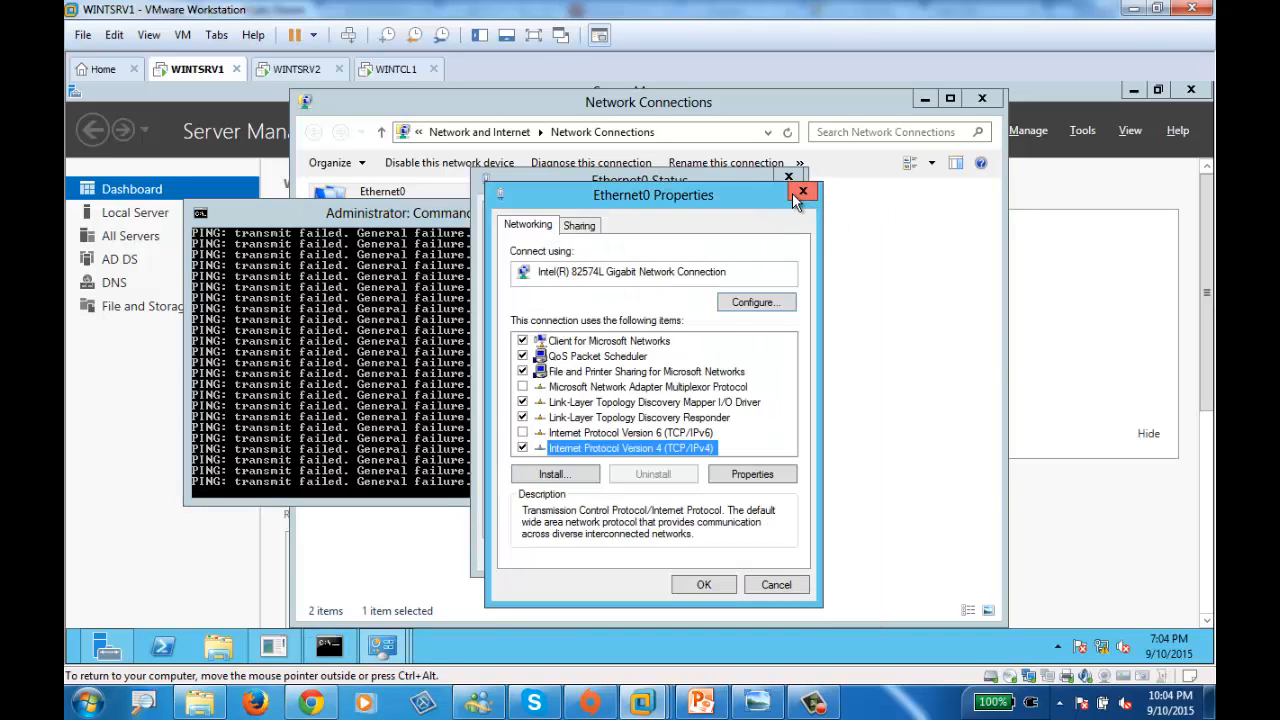
click(802, 190)
click(788, 177)
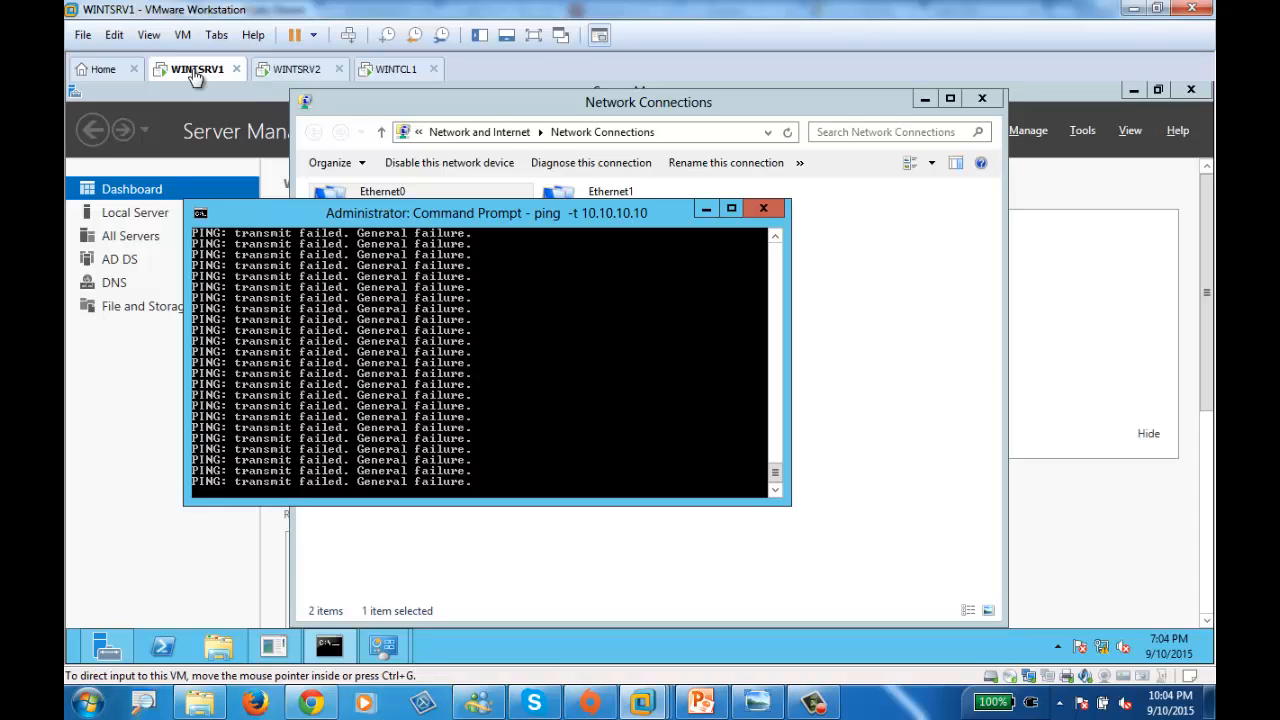
- Open the Network and Sharing Center's adapter list showing Ethernet0 and Ethernet1
click(1145, 566)
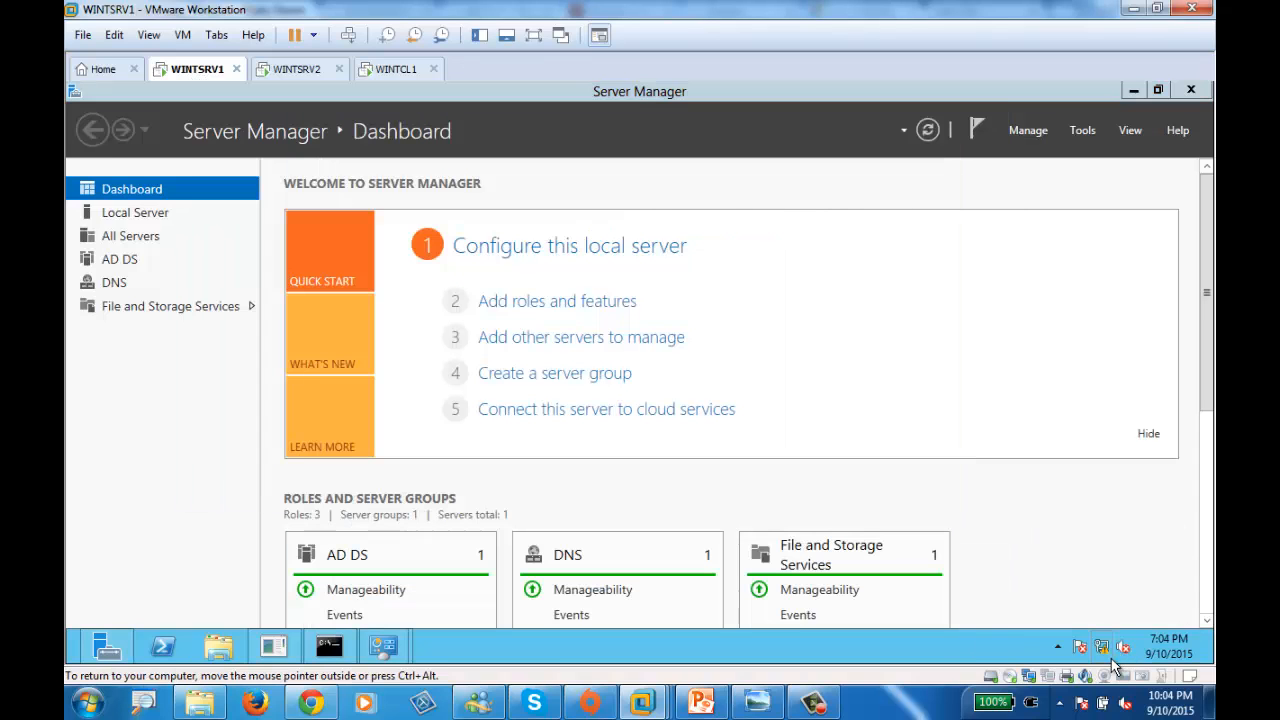
right_click(1120, 648)
click(1110, 634)
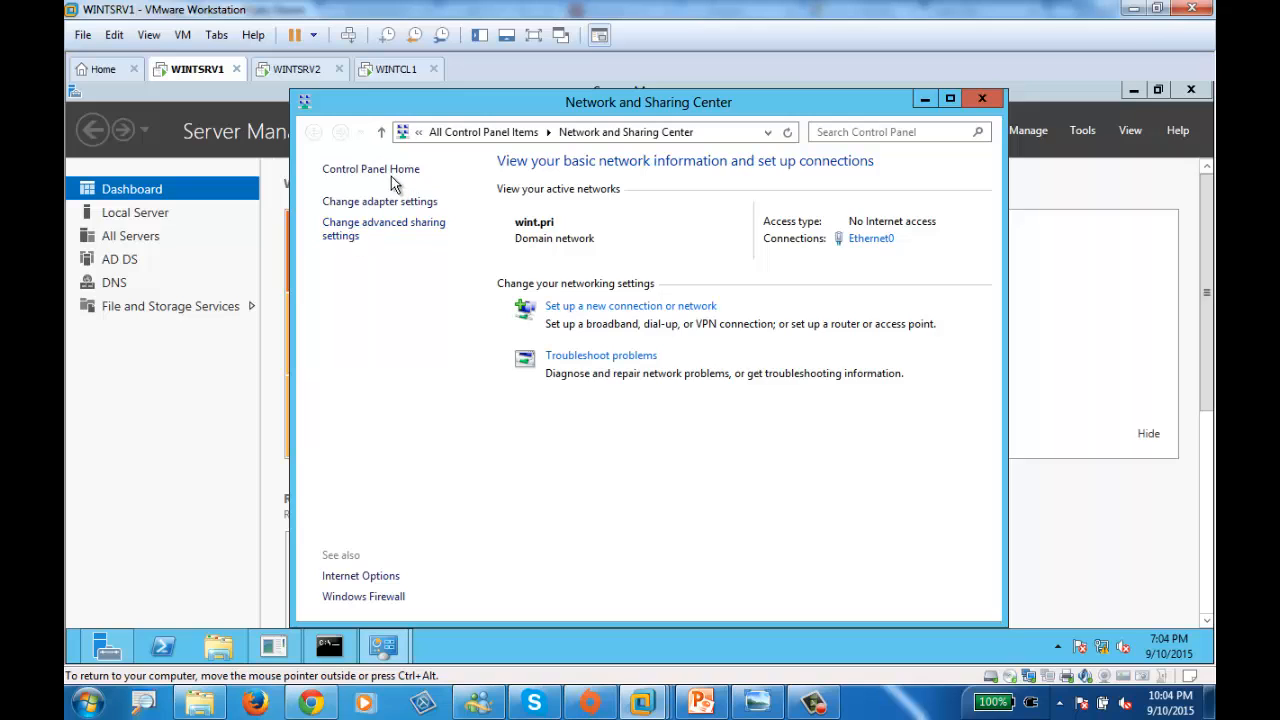
click(384, 204)
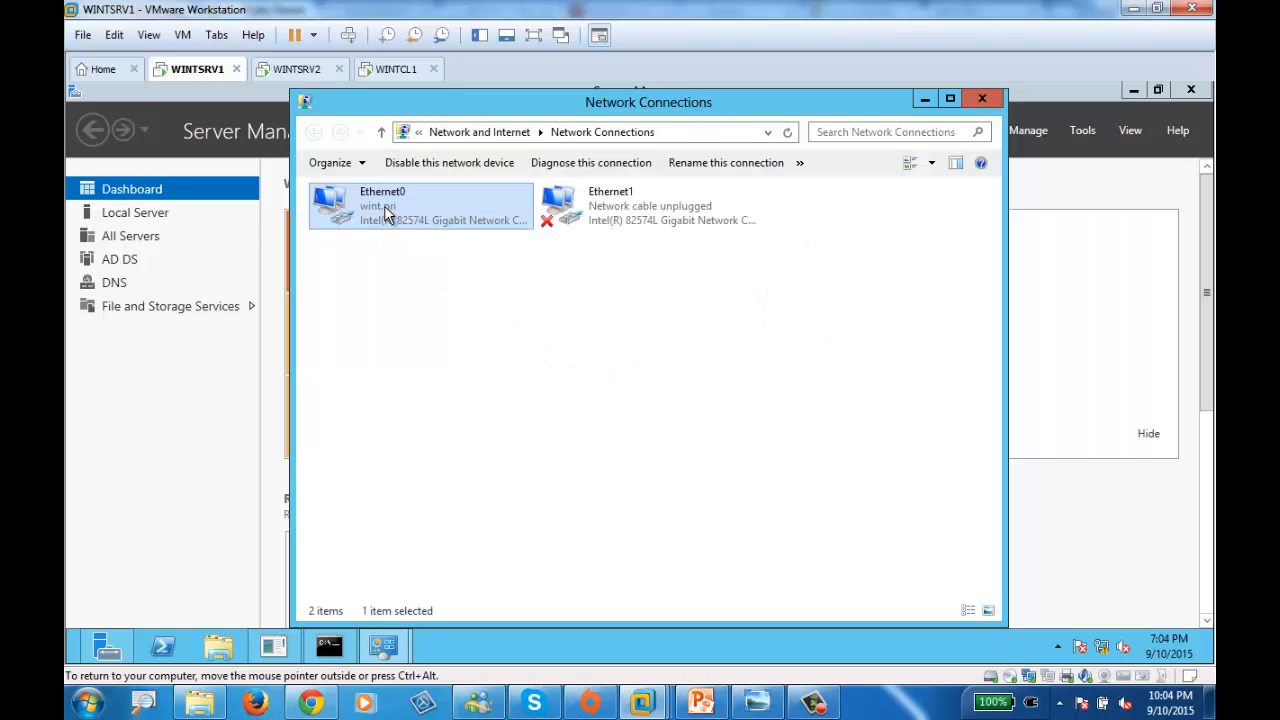
- Enter 192.168.100.1 as the default gateway in Ethernet0's IPv4 properties
double_click(381, 212)
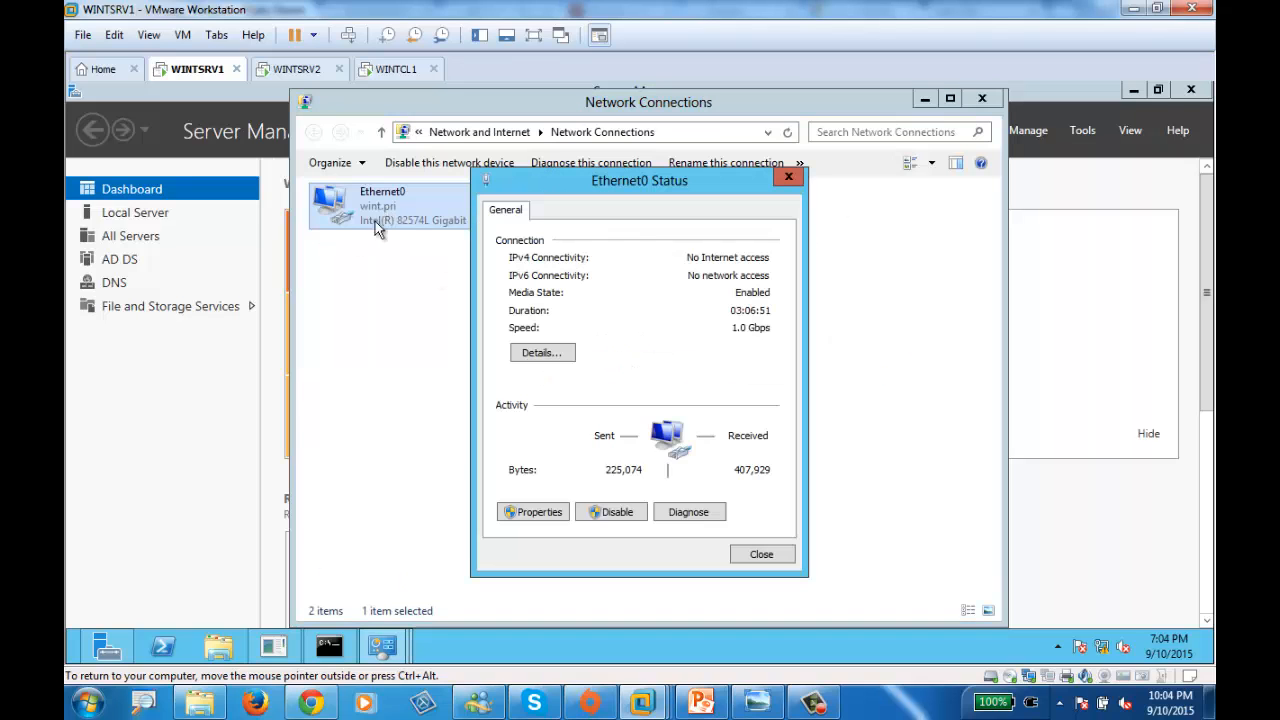
click(549, 513)
double_click(672, 450)
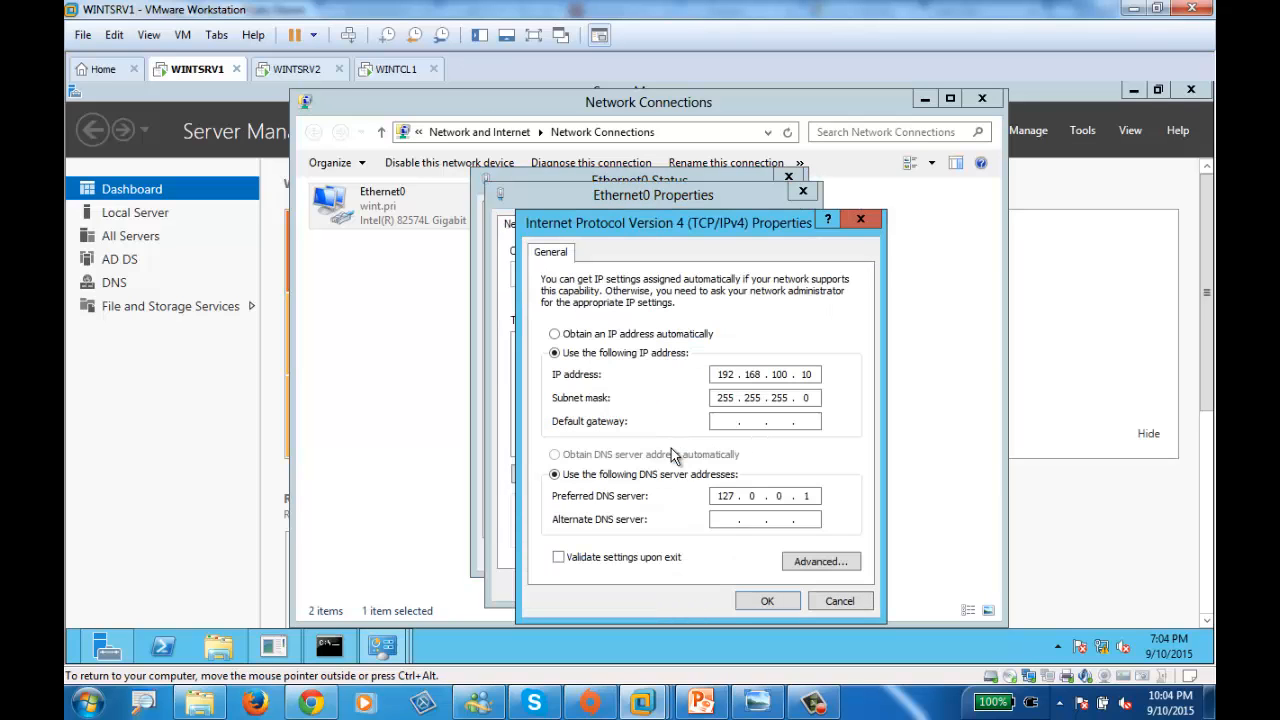
click(724, 421)
text(192 . 168 . 100 . 1)
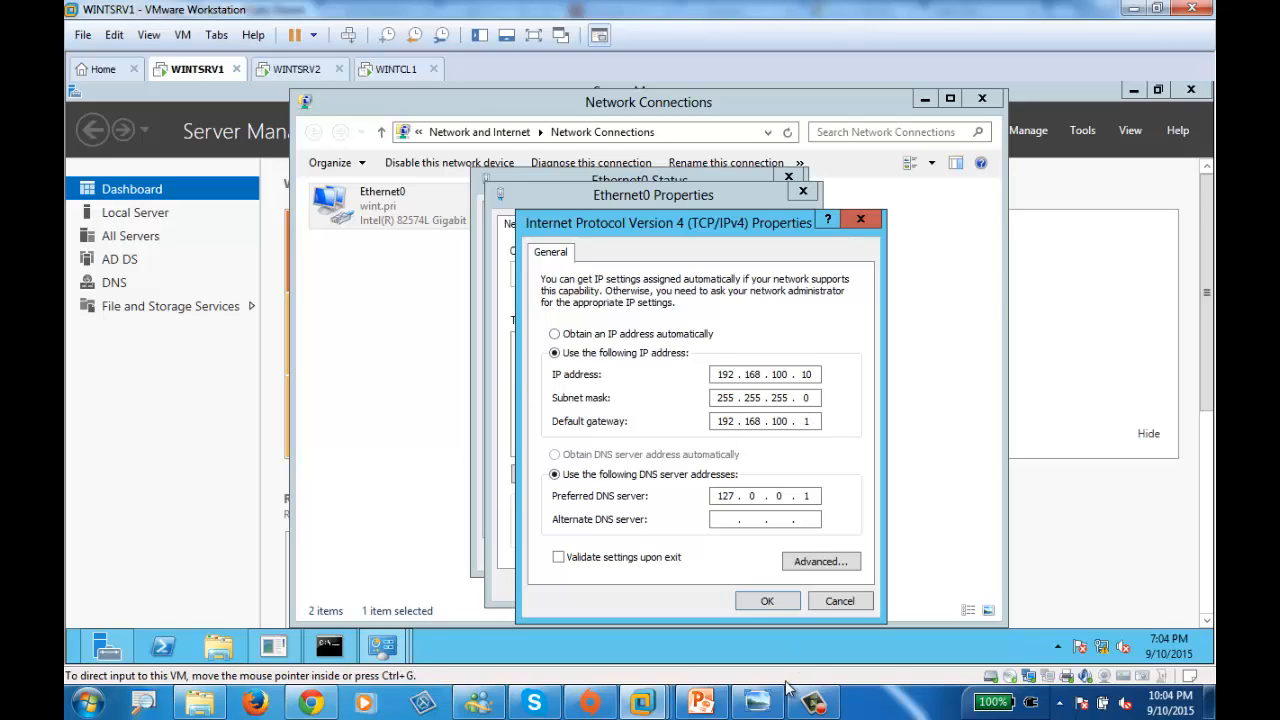
click(757, 702)
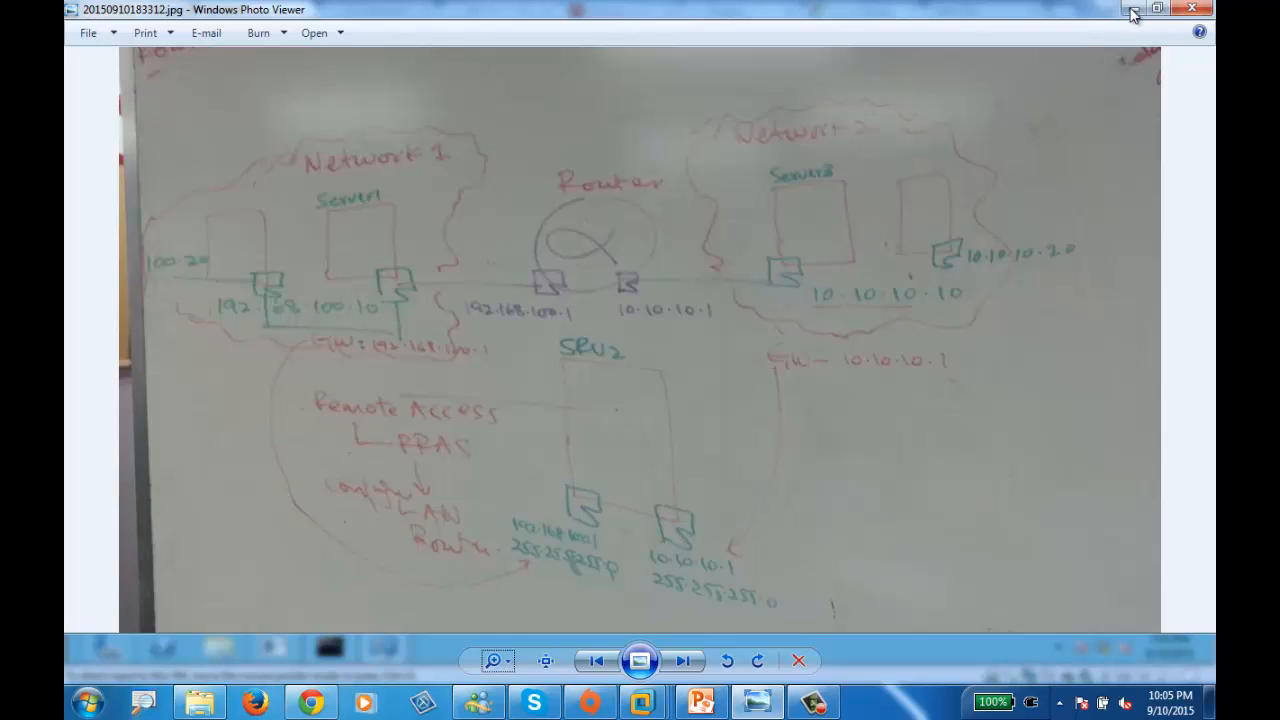
click(1191, 8)
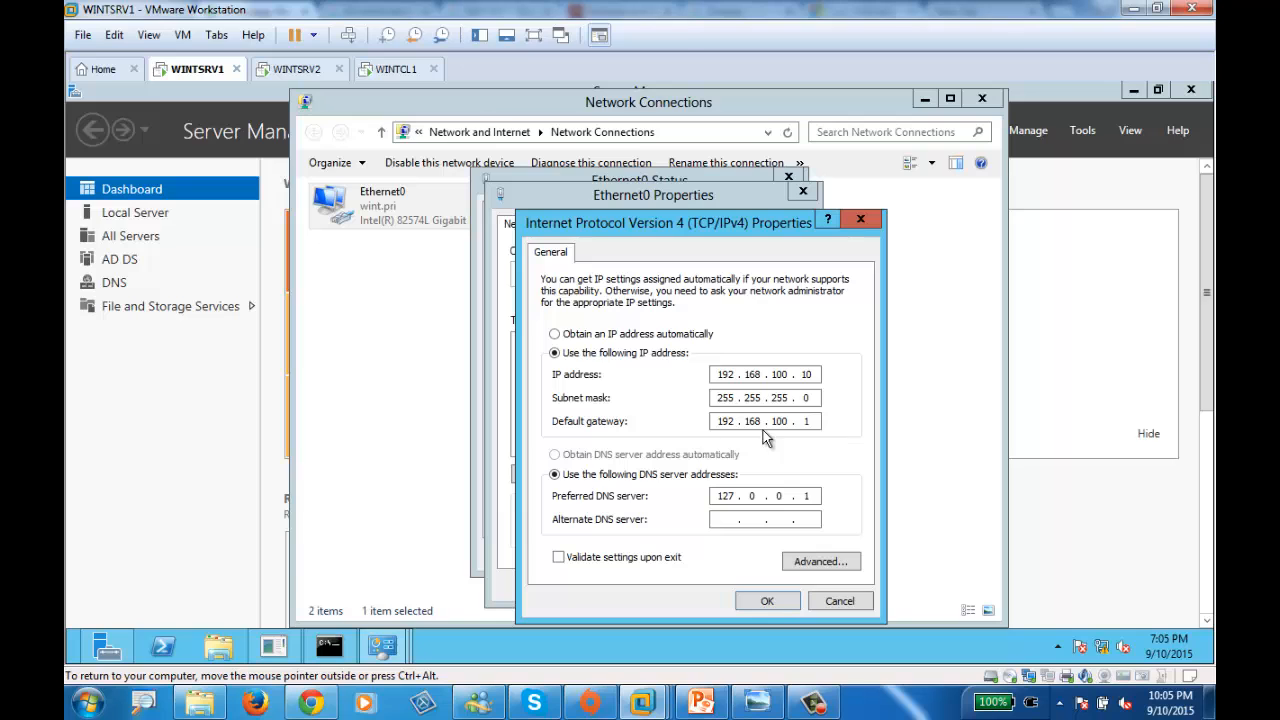
- Save WINTSRV1's new gateway, then bring up WINTCL1's network adapters list
click(774, 605)
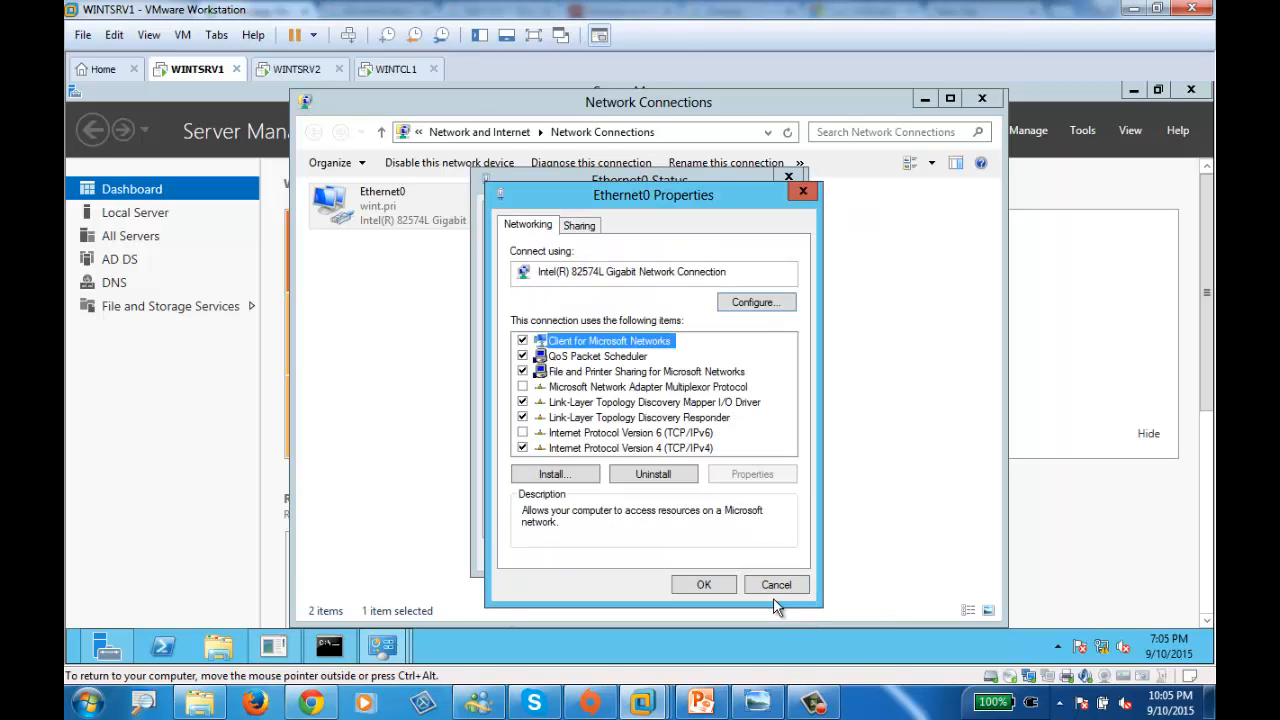
click(704, 585)
click(763, 555)
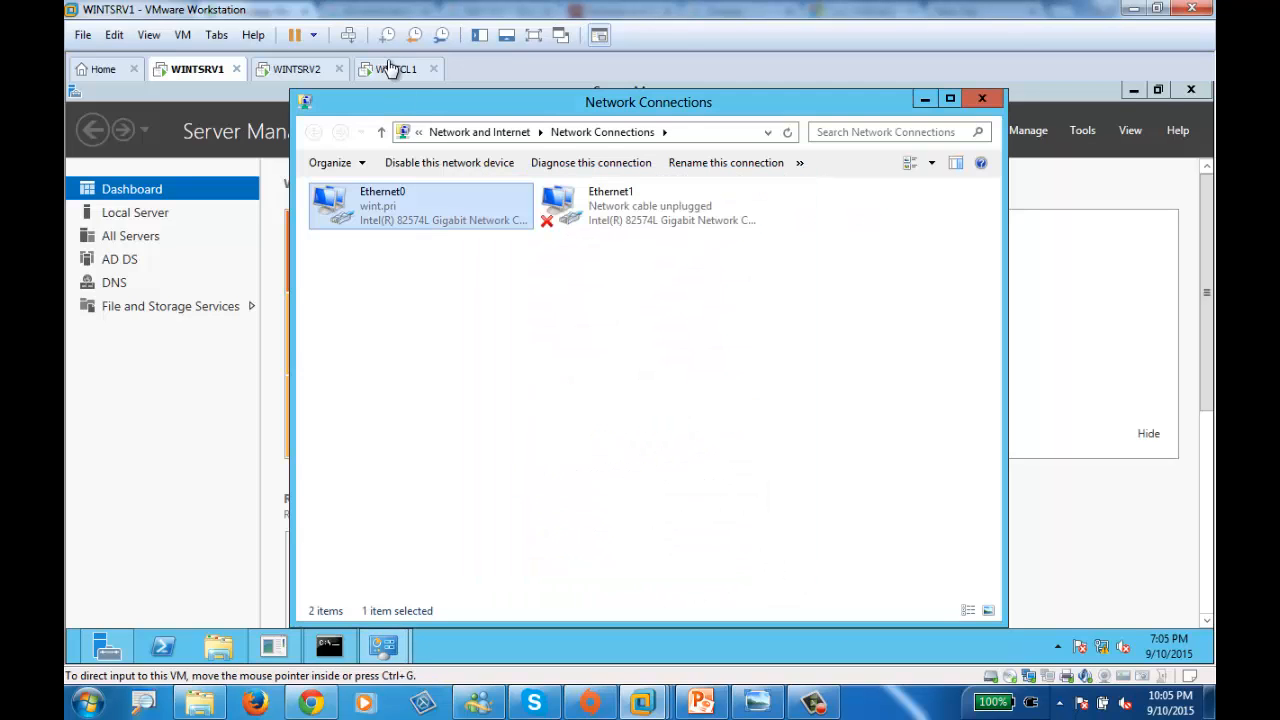
click(393, 68)
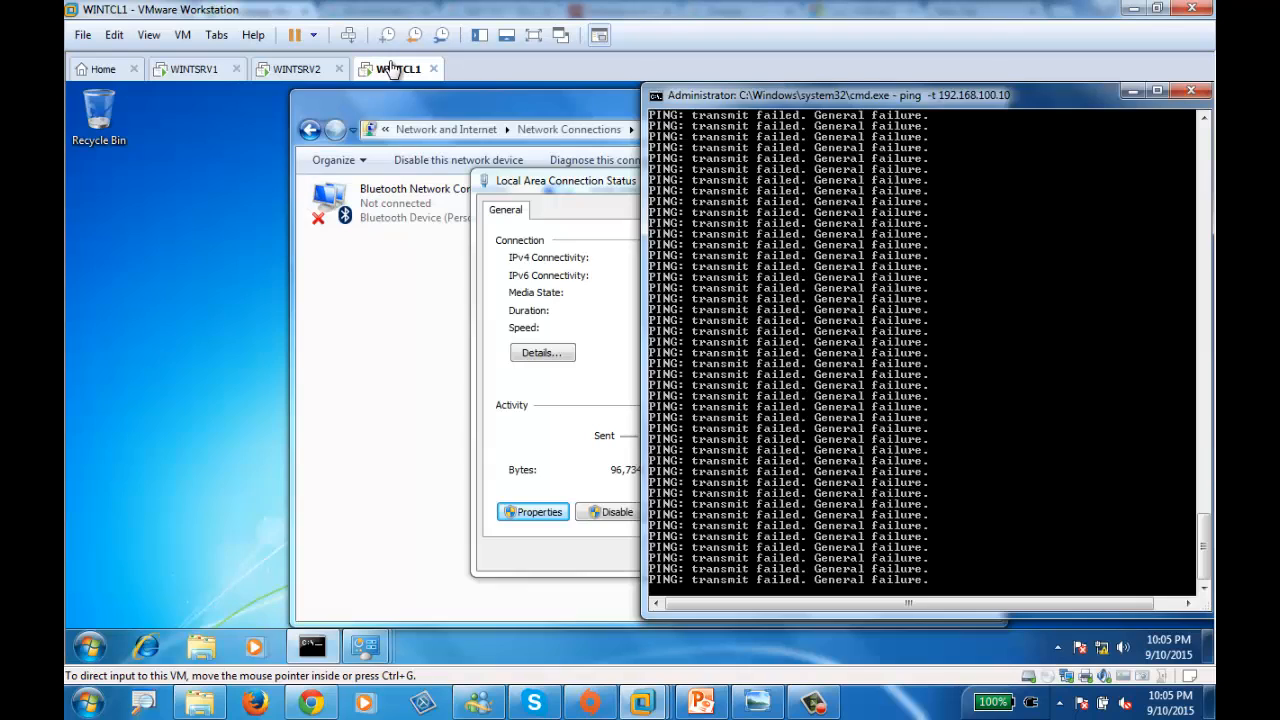
right_click(1104, 648)
click(1083, 633)
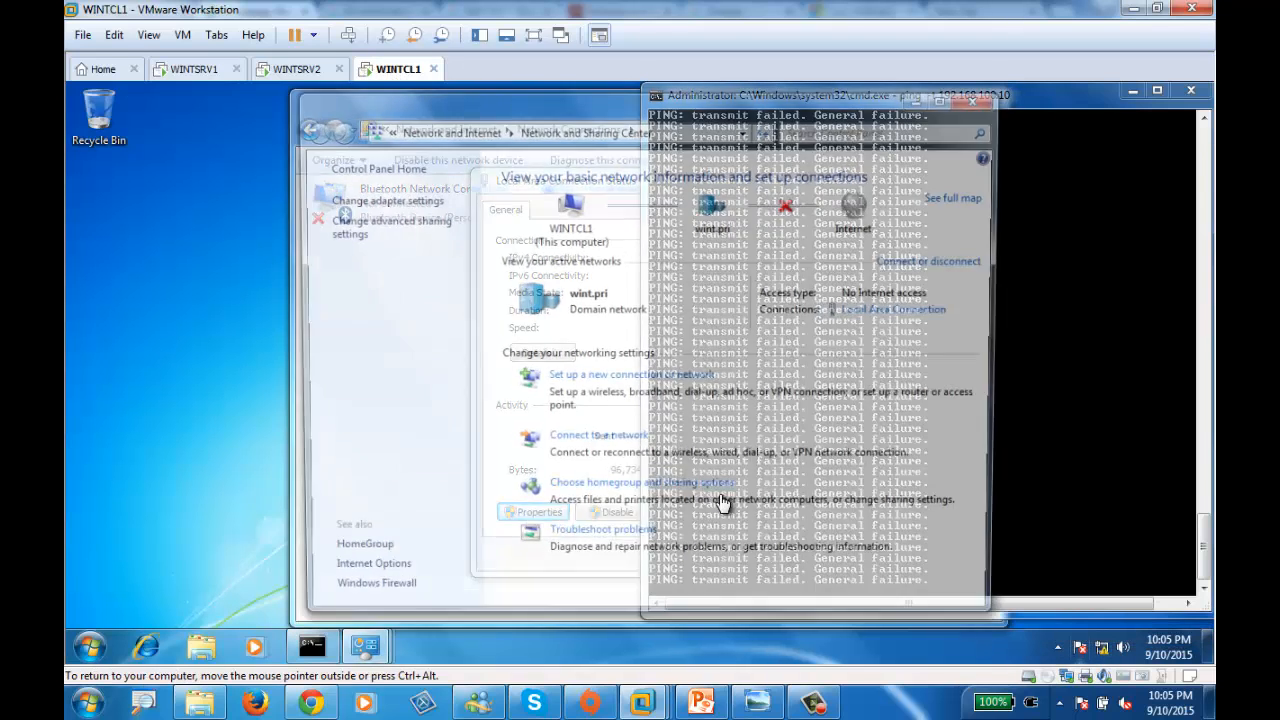
click(380, 199)
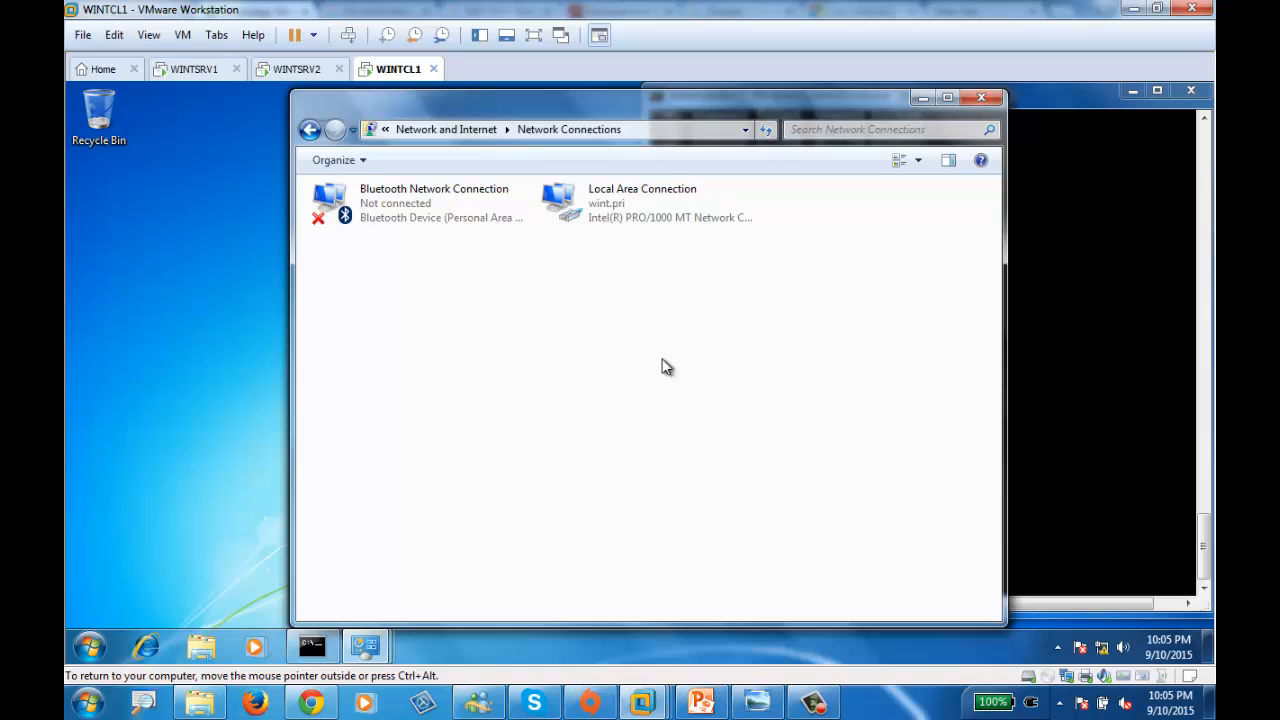
- Set WINTCL1's Local Area Connection IPv4 default gateway to 10.10.10.1 and save it
double_click(597, 222)
click(528, 514)
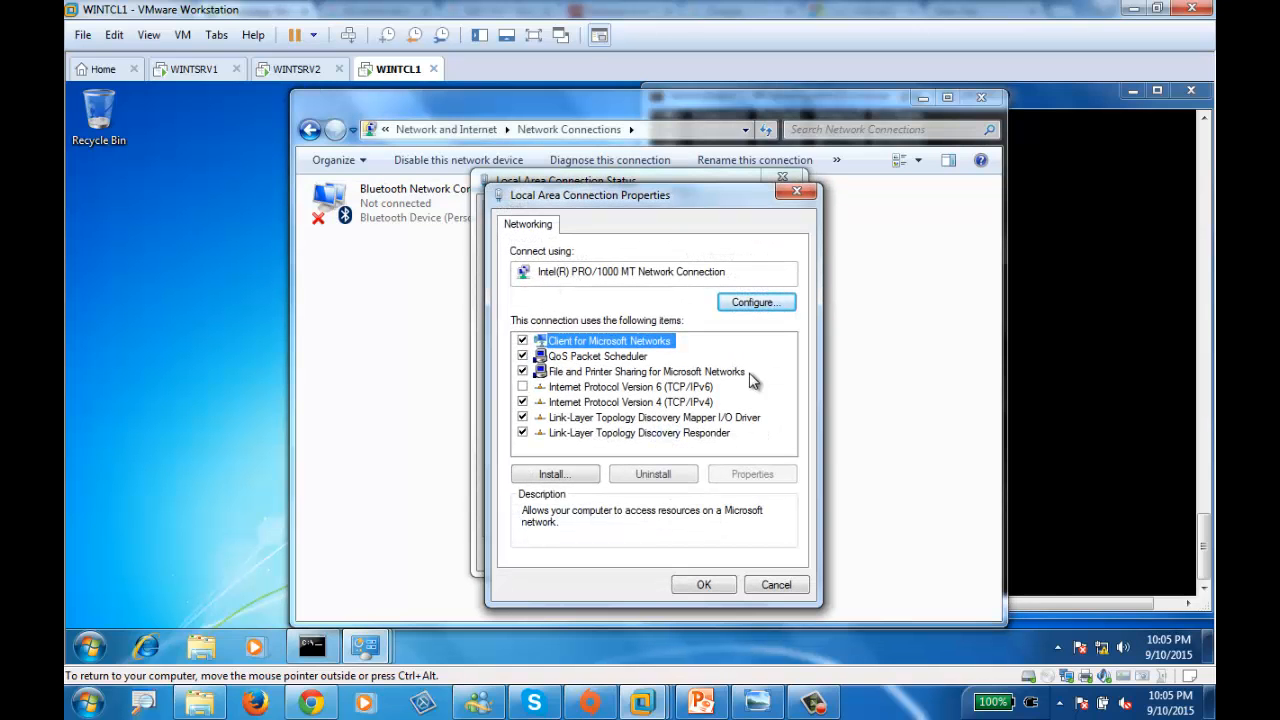
click(685, 405)
double_click(685, 405)
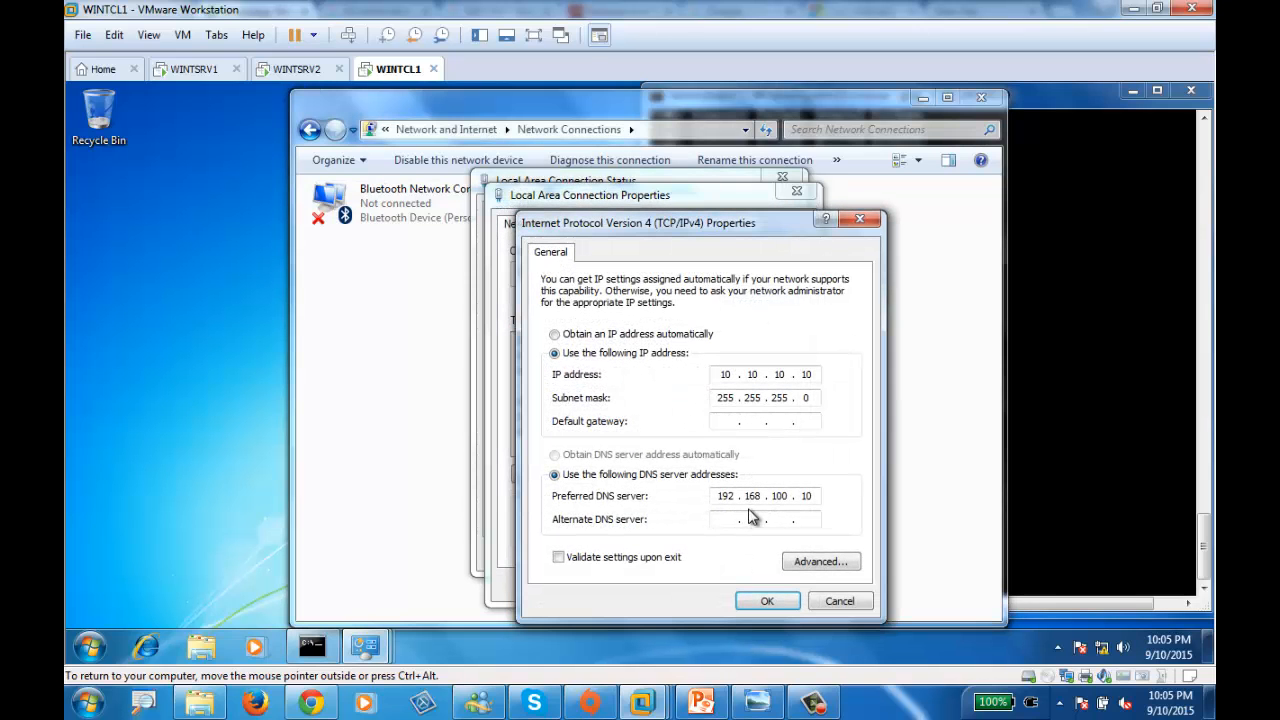
click(720, 421)
text(10 . 10 . 10 . 1)
click(791, 605)
click(703, 584)
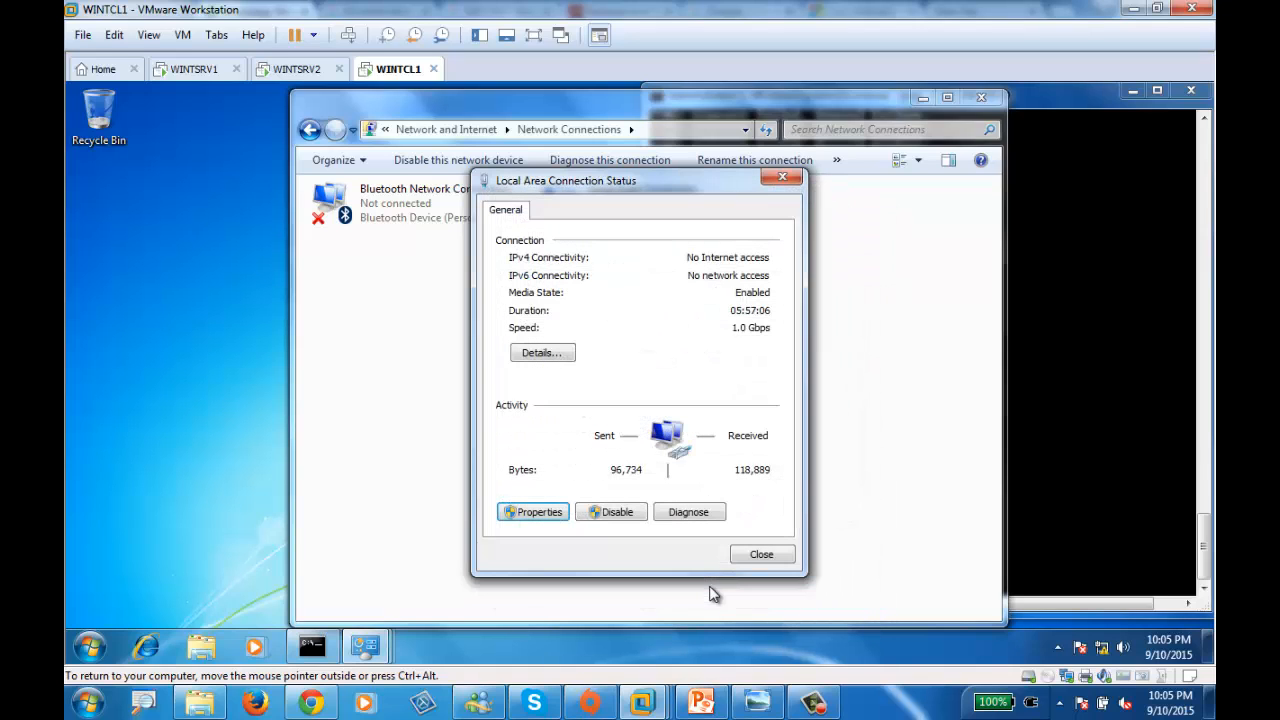
click(762, 553)
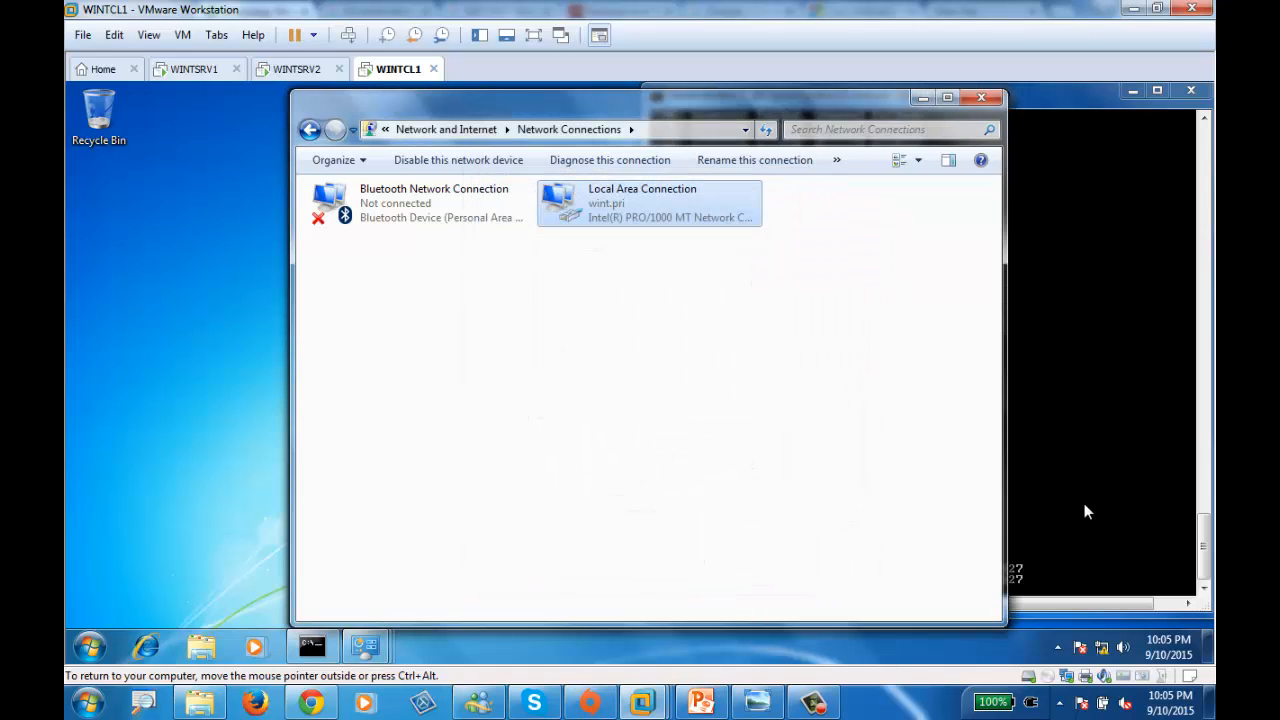
click(1109, 452)
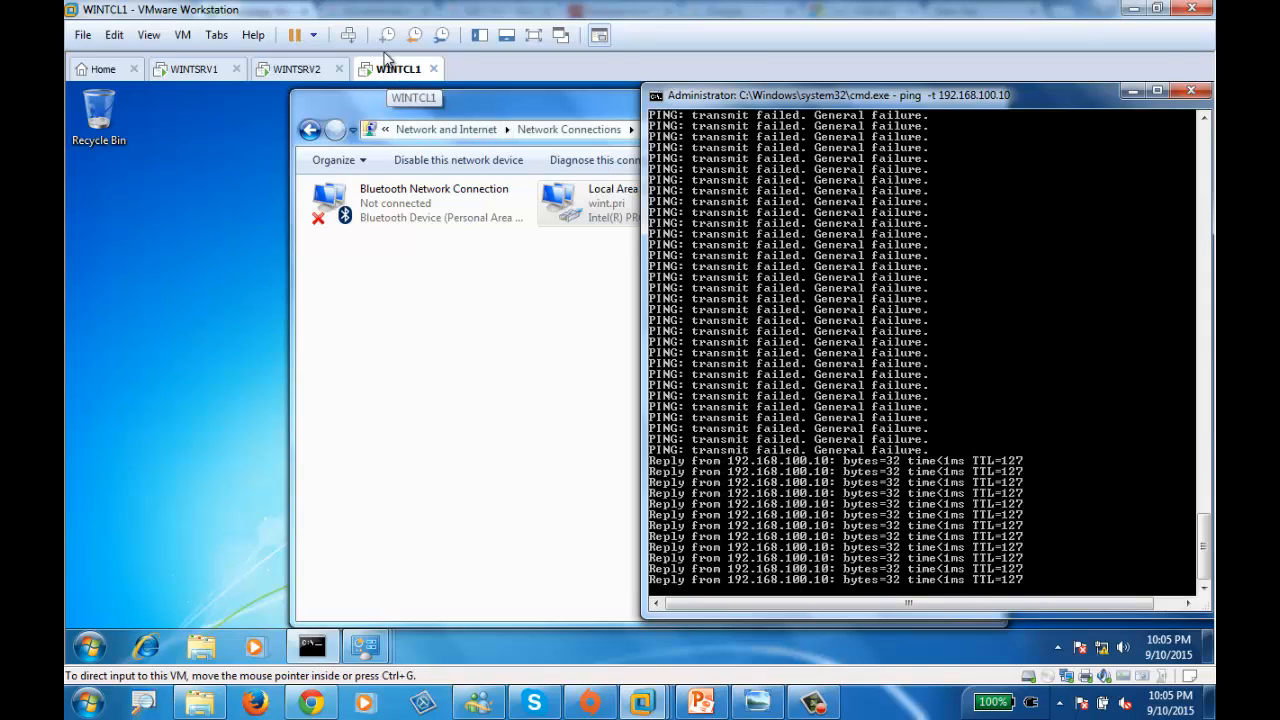
- On WINTSRV1, check the Command Prompt ping to 10.10.10.10 for replies with TTL=127
click(195, 70)
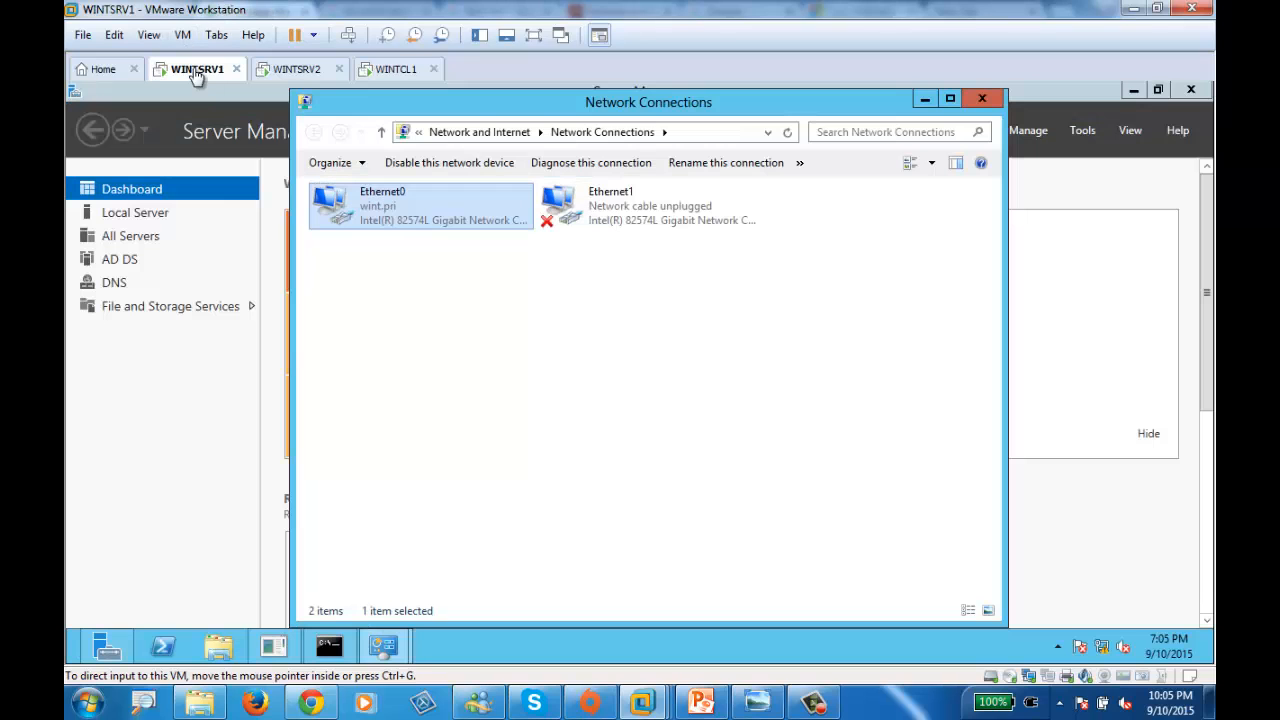
click(329, 645)
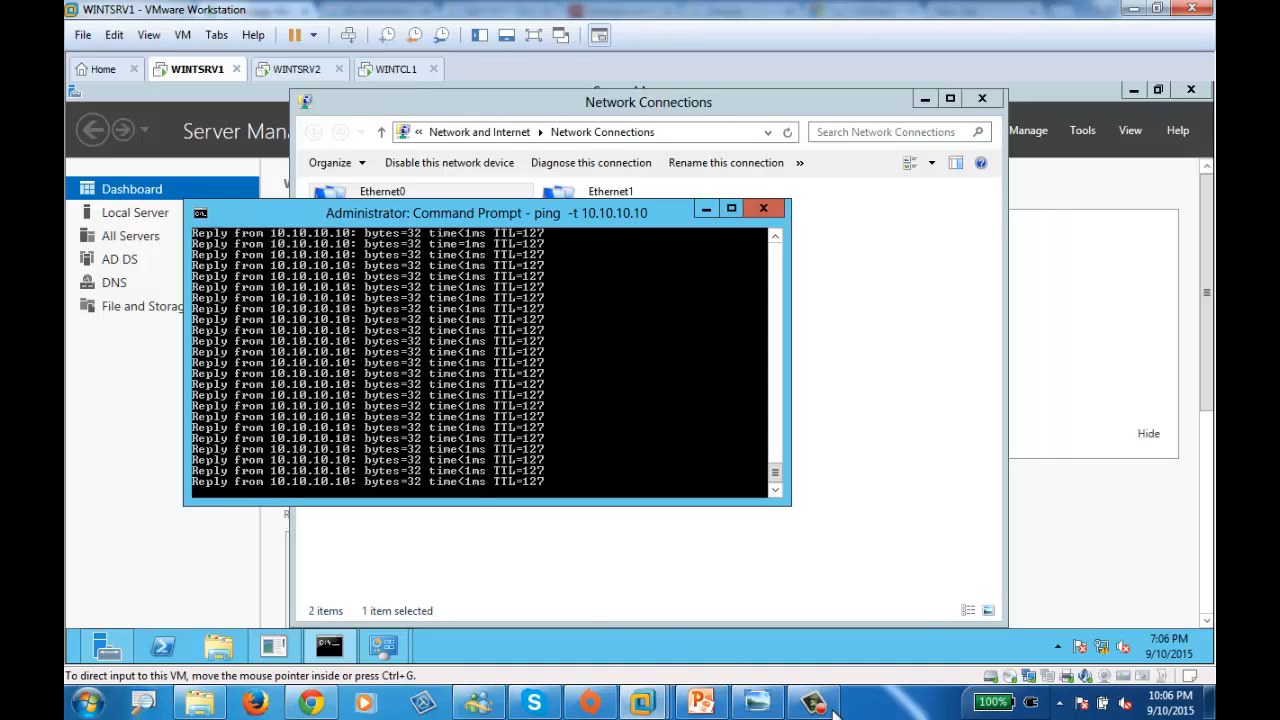
mouse_move(814, 707)
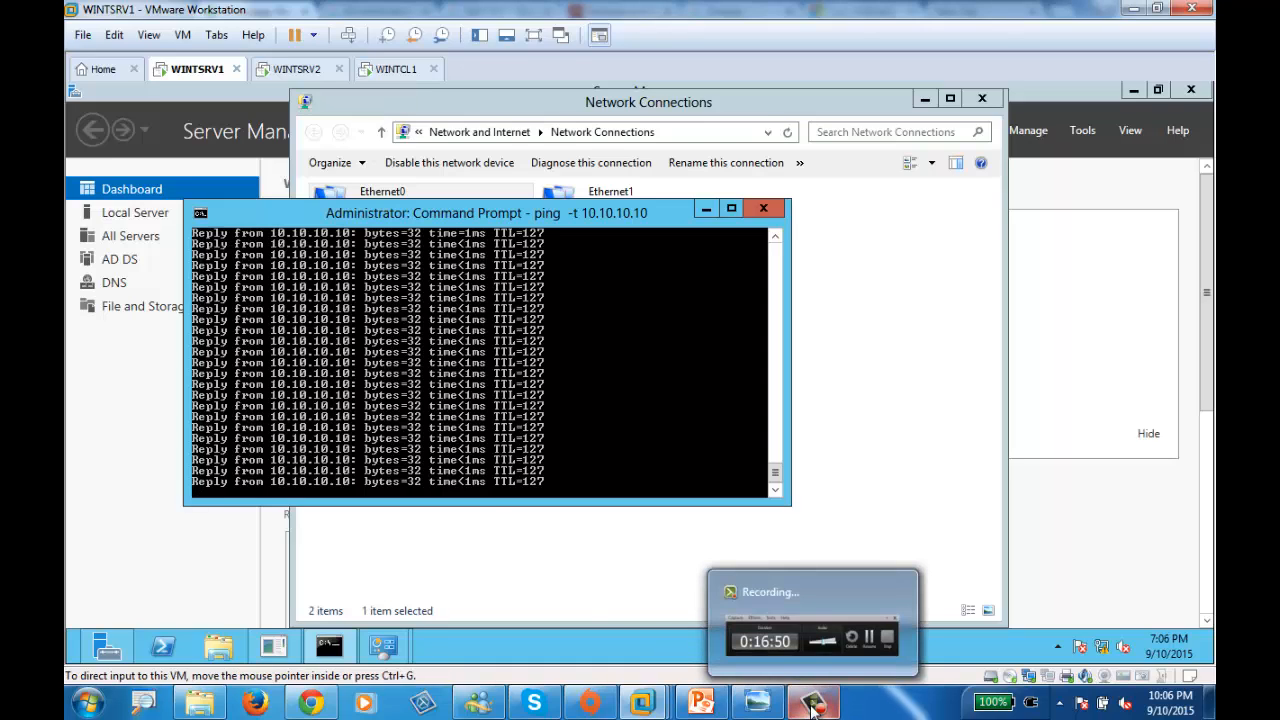
click(809, 631)
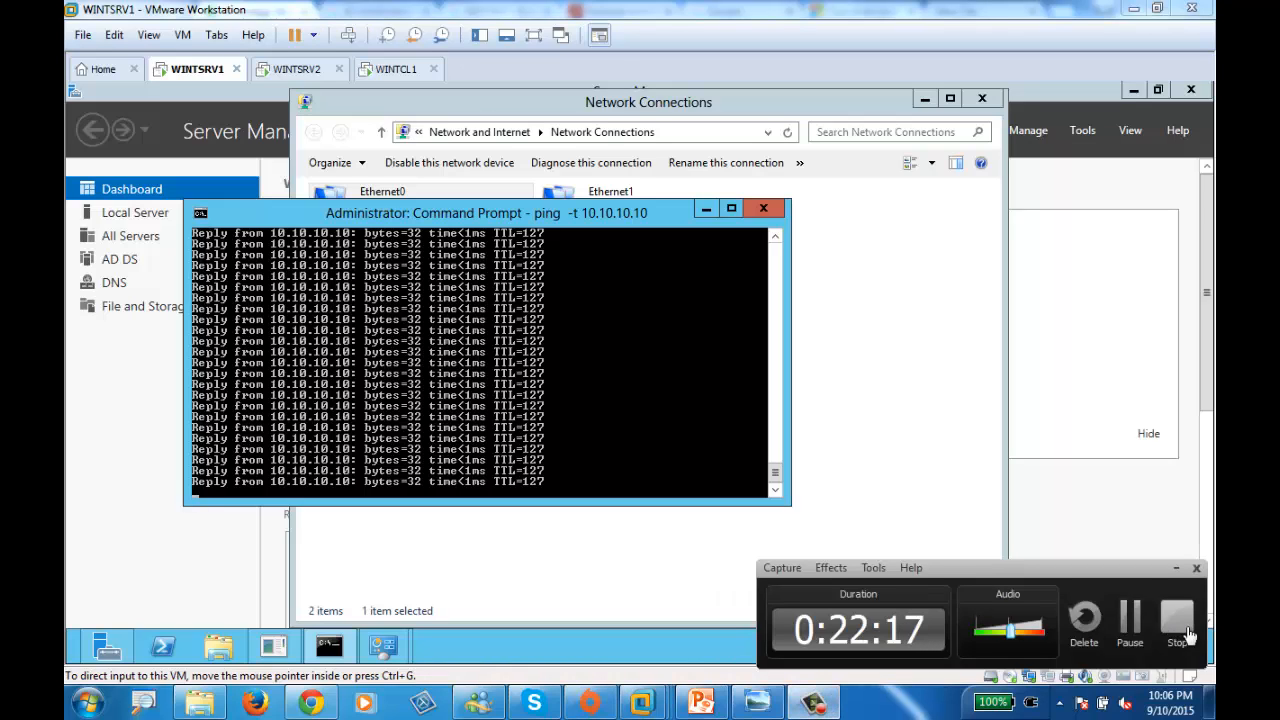